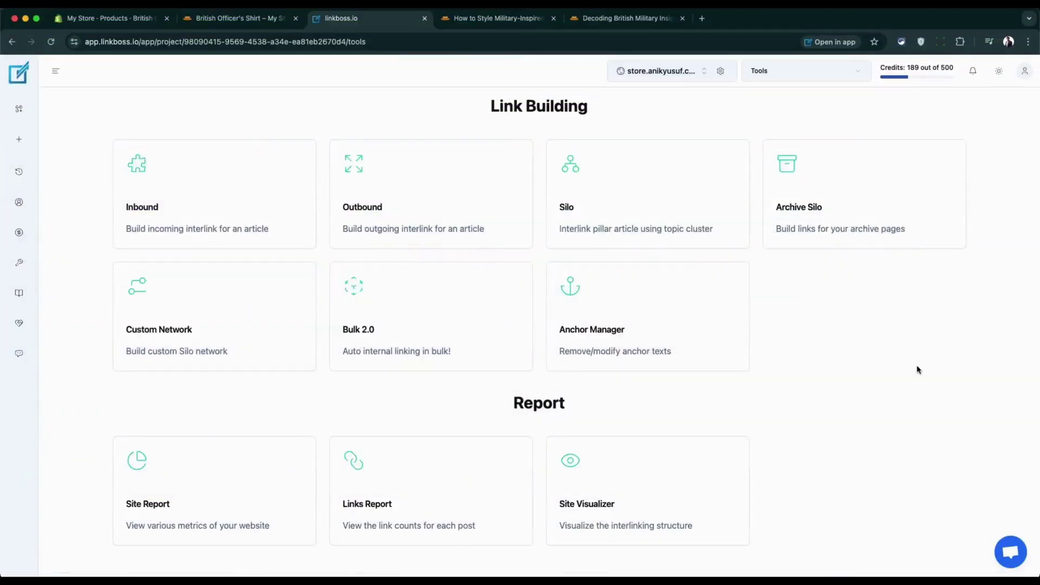
Step: Open the Bulk 2.0 tool from the Tools page to see the earlier 5- and 38-match runs
left_click(460, 329)
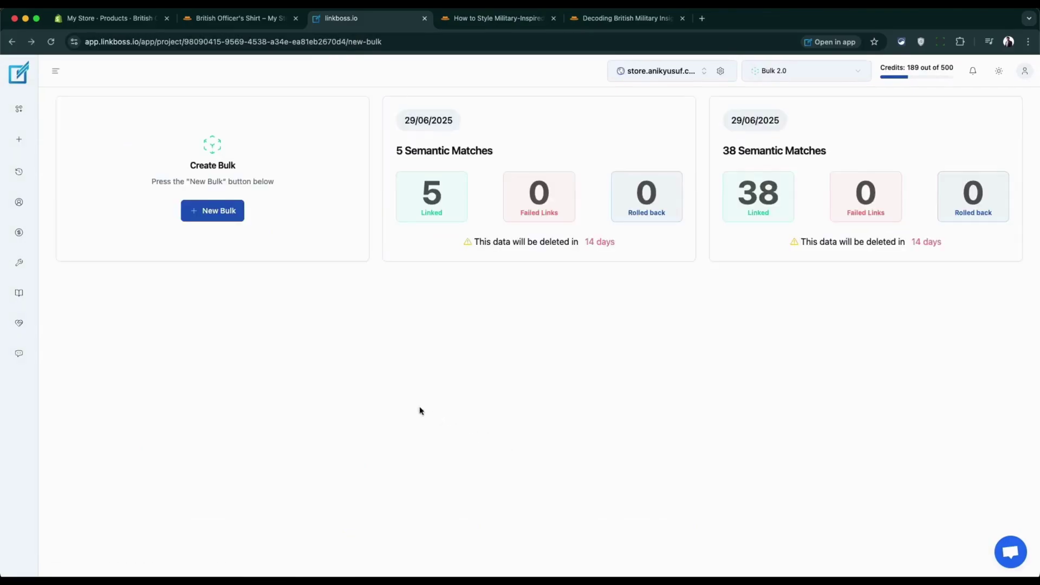
Step: Start a new bulk run and add the 15 Fashion News post URLs from the category suggestions
left_click(218, 212)
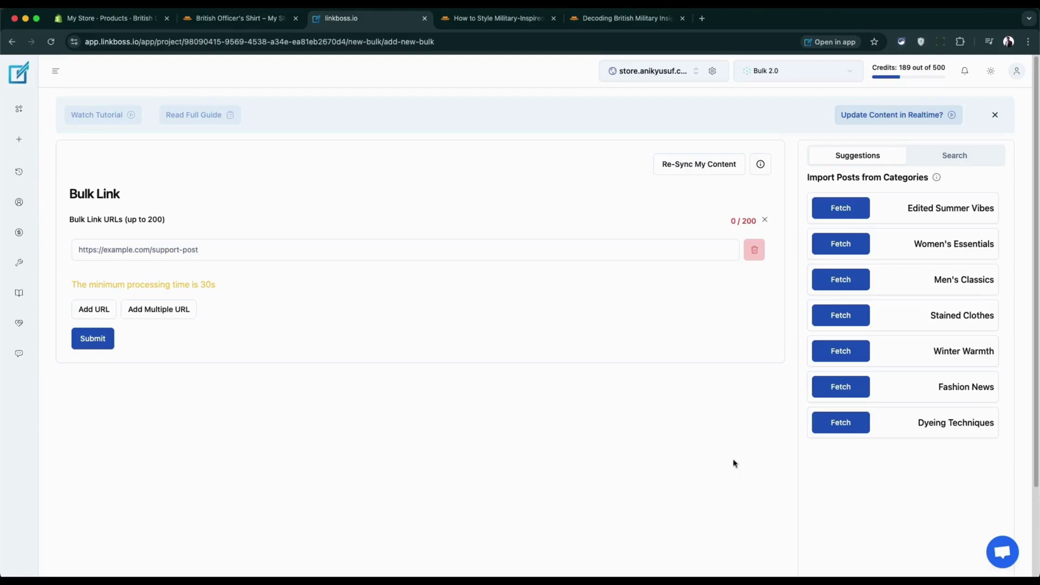
left_click(861, 385)
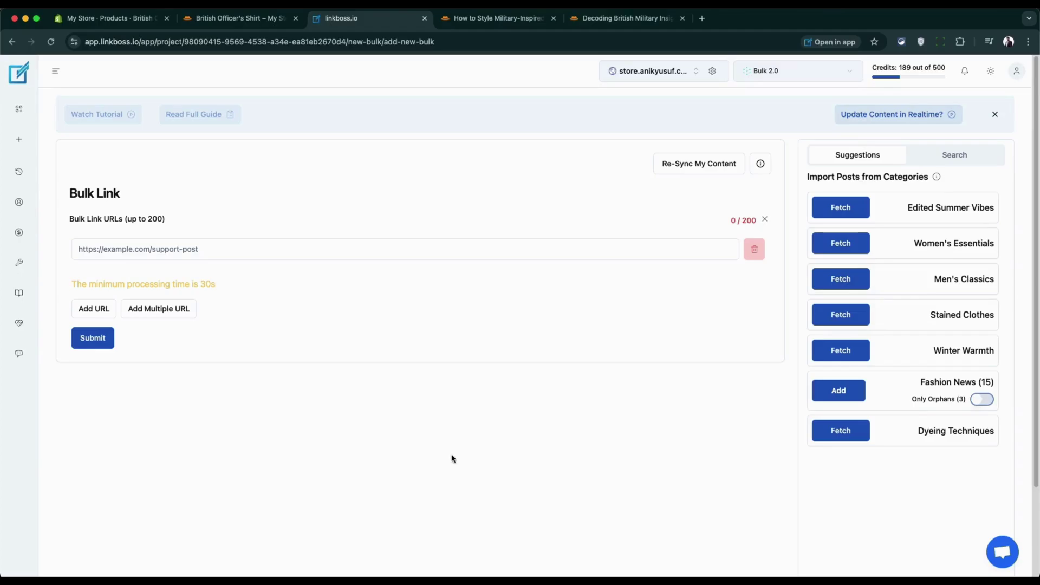
left_click(833, 391)
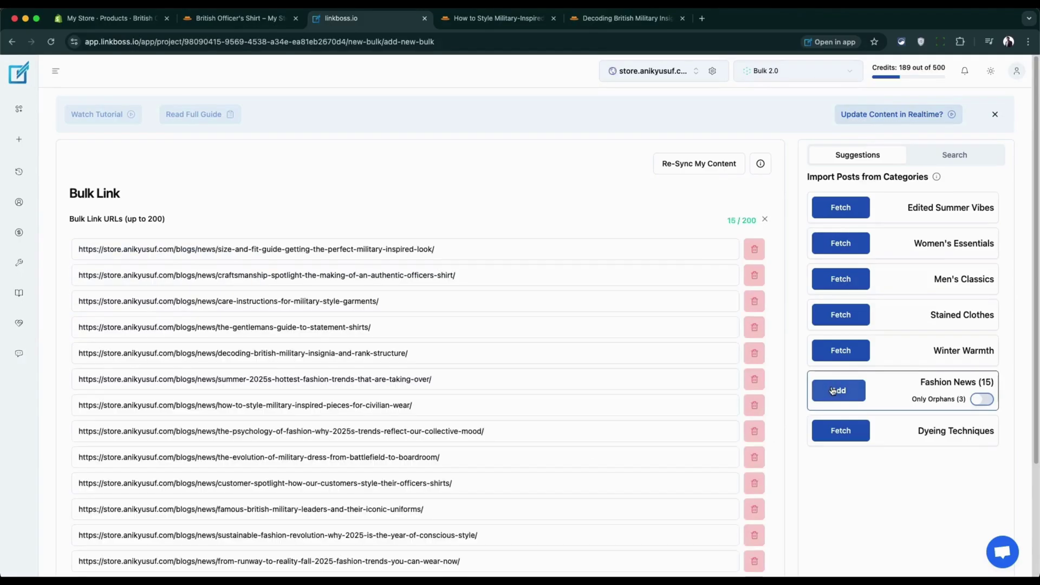
scroll(622, 381, "down", 3)
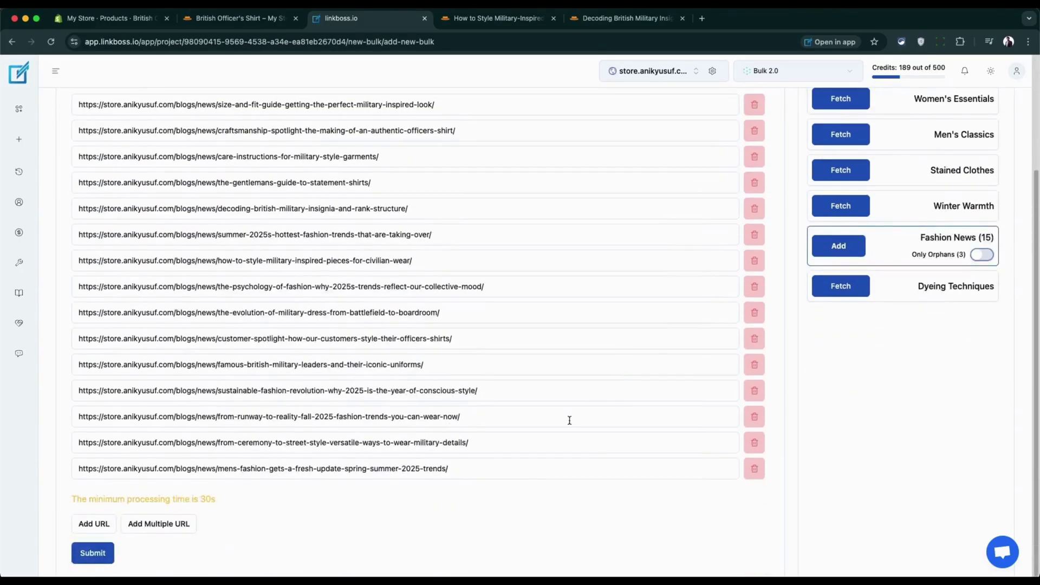
Step: Submit the URLs and suggest links at 70% similarity, 5 max links, no reciprocal links, giving 9 pairs
left_click(112, 549)
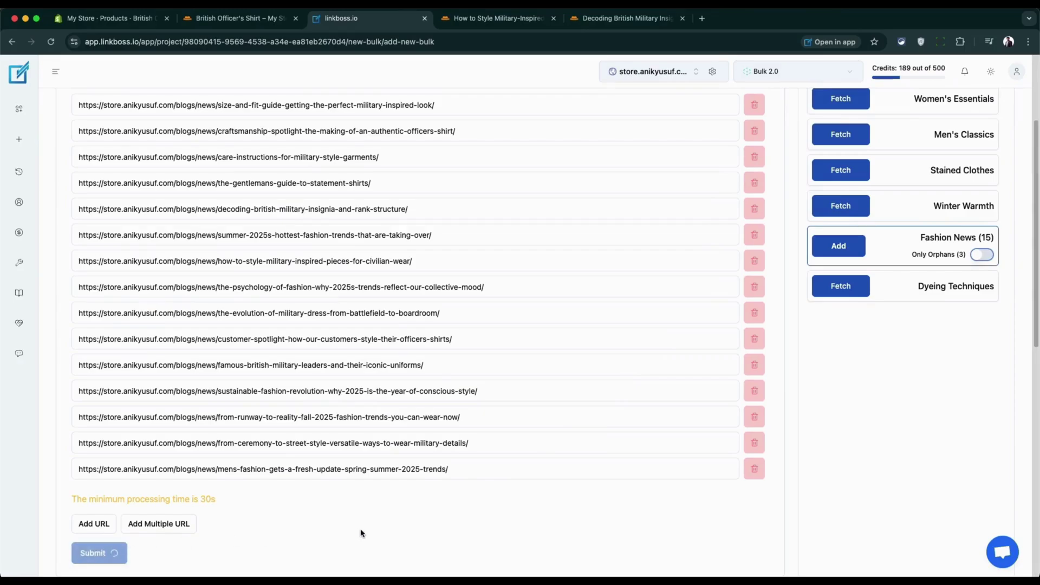
scroll(361, 534, "down", 5)
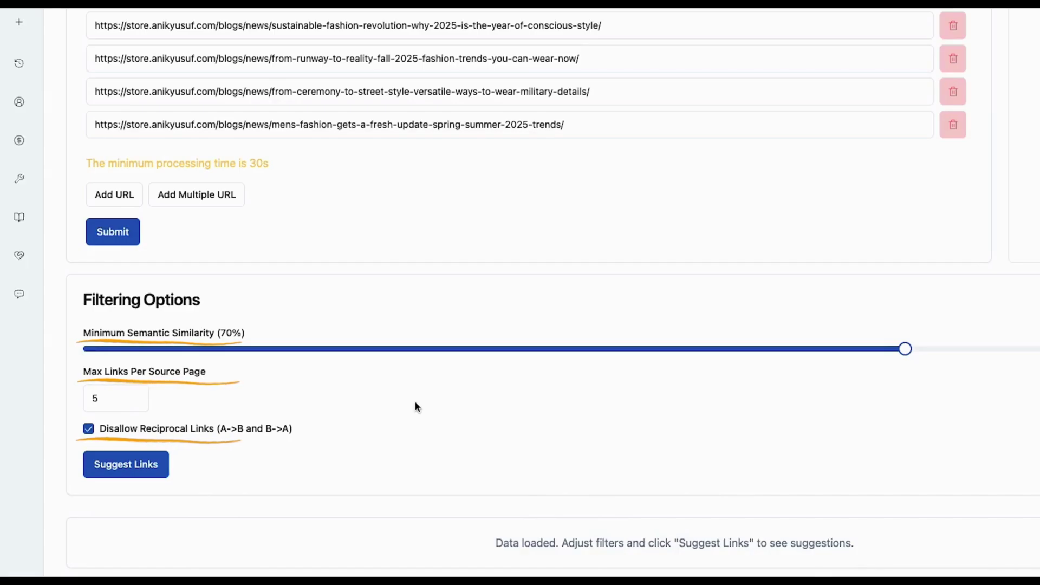
left_click(130, 469)
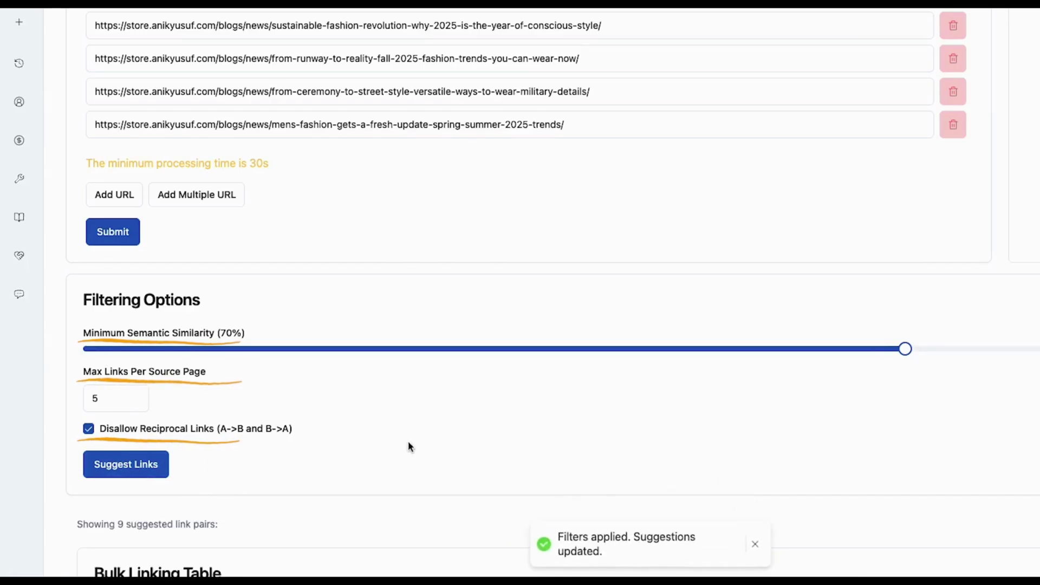
scroll(407, 474, "down", 5)
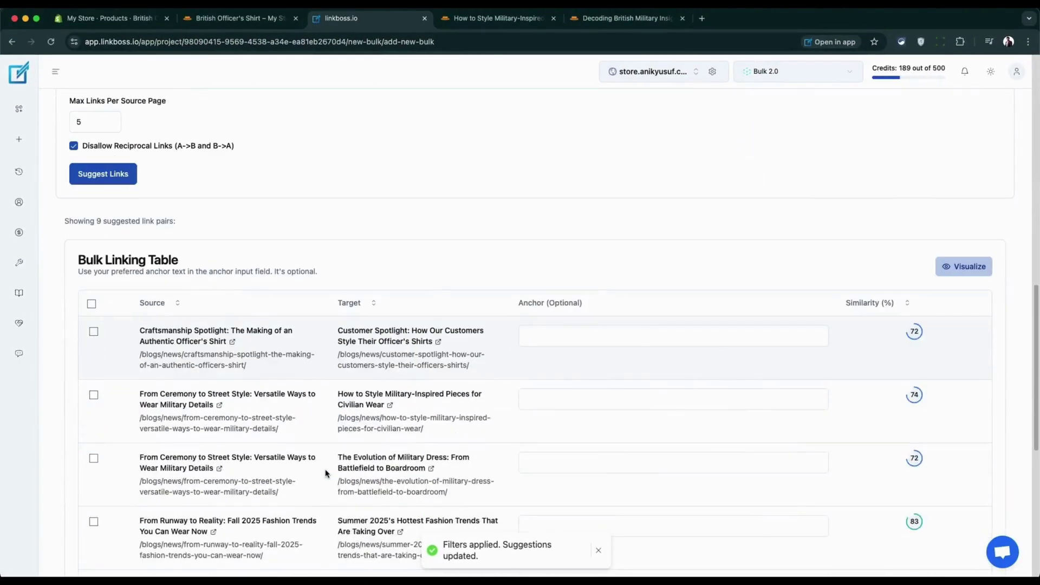
scroll(905, 339, "down", 2)
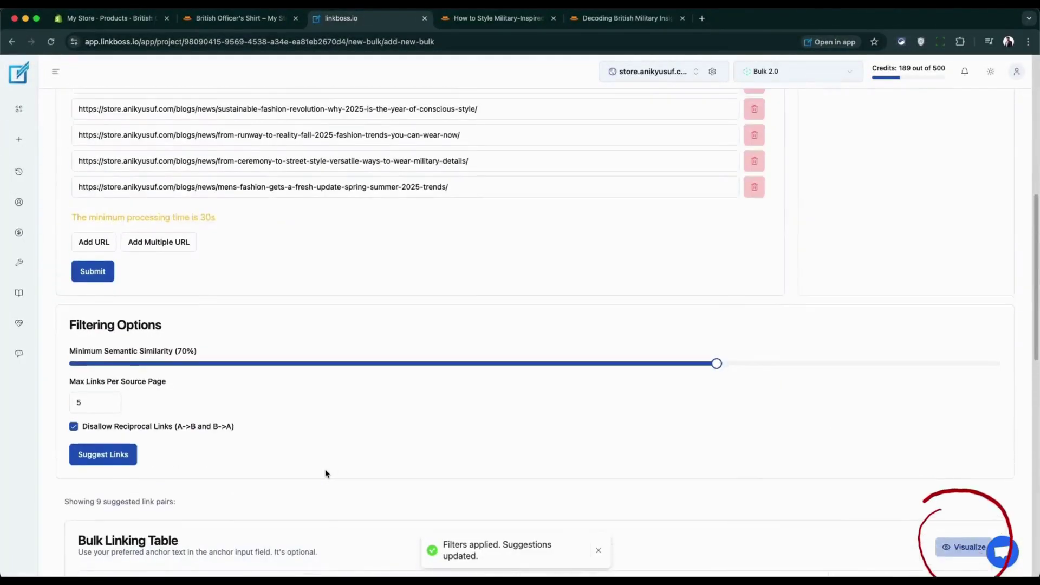
Step: View the link-structure graph of the 9 suggested pairs, then close it
scroll(905, 340, "down", 3)
left_click(966, 187)
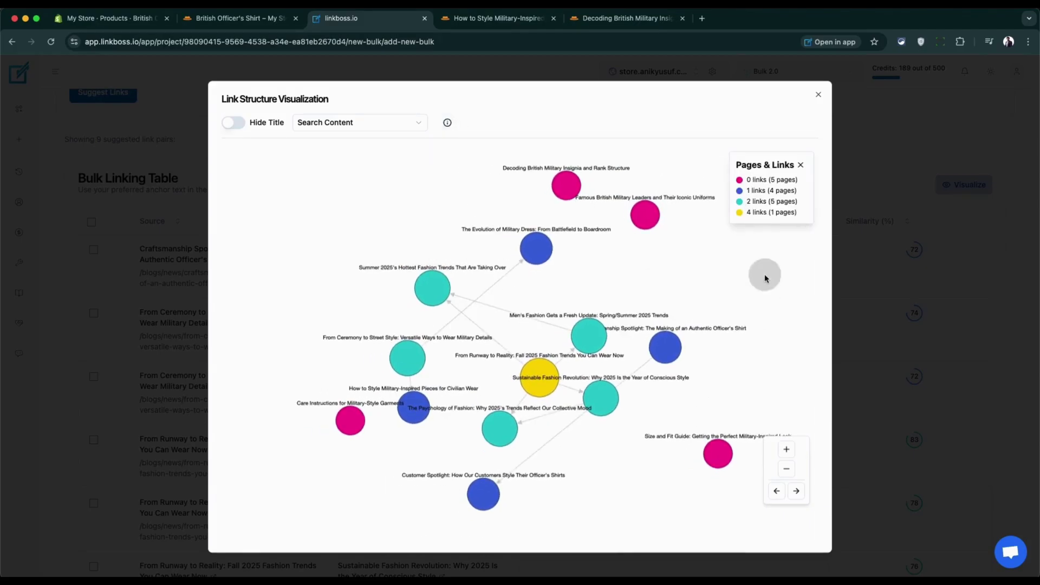
scroll(703, 345, "down", 3)
left_click(816, 97)
Step: Lower the minimum semantic similarity to 50% and regenerate, yielding 28 suggested pairs
scroll(672, 293, "up", 3)
left_click_drag(707, 159, 530, 158)
left_click(137, 259)
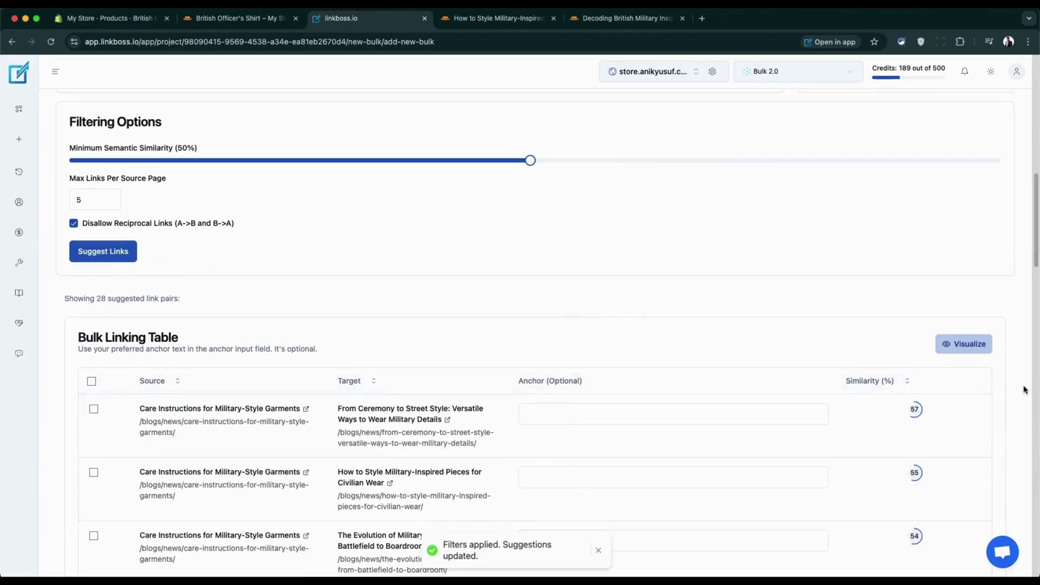
Step: Select all pairs and anchor the Size and Fit Guide link as 'fit guide for military-inspired look'
left_click(971, 346)
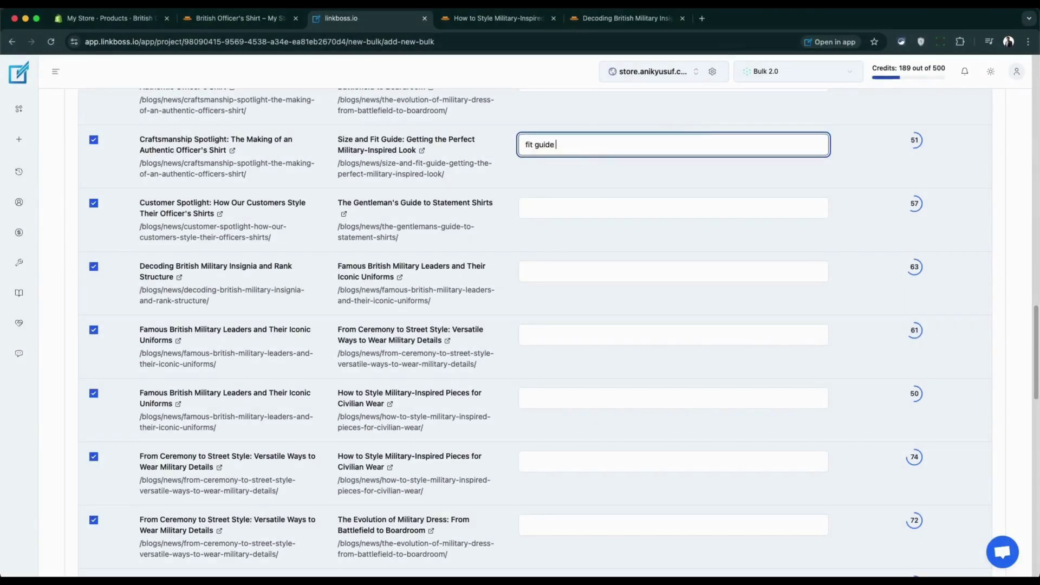
type("ilitary-inspired look")
scroll(582, 136, "down", 8)
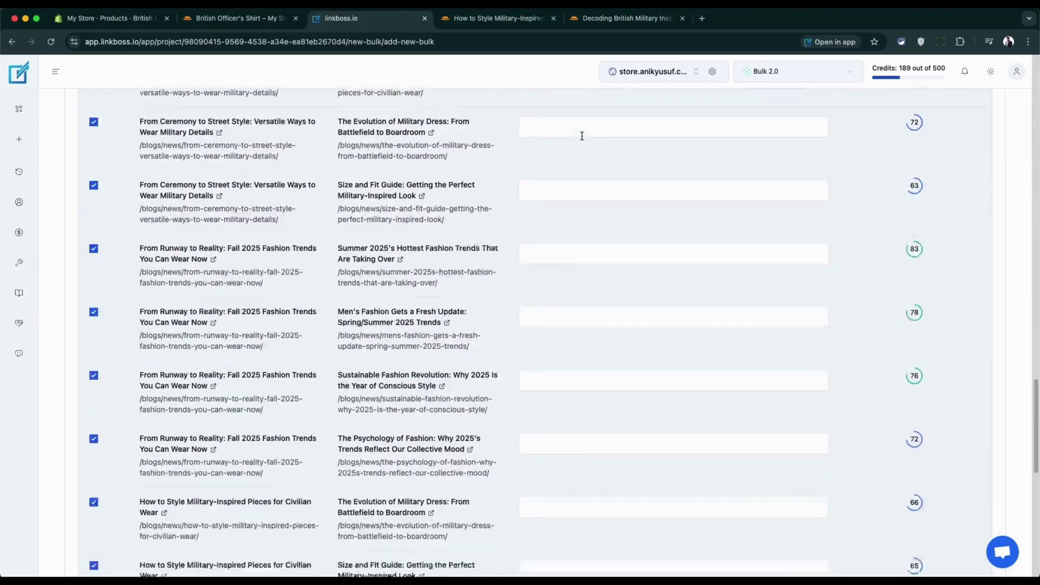
scroll(582, 136, "down", 10)
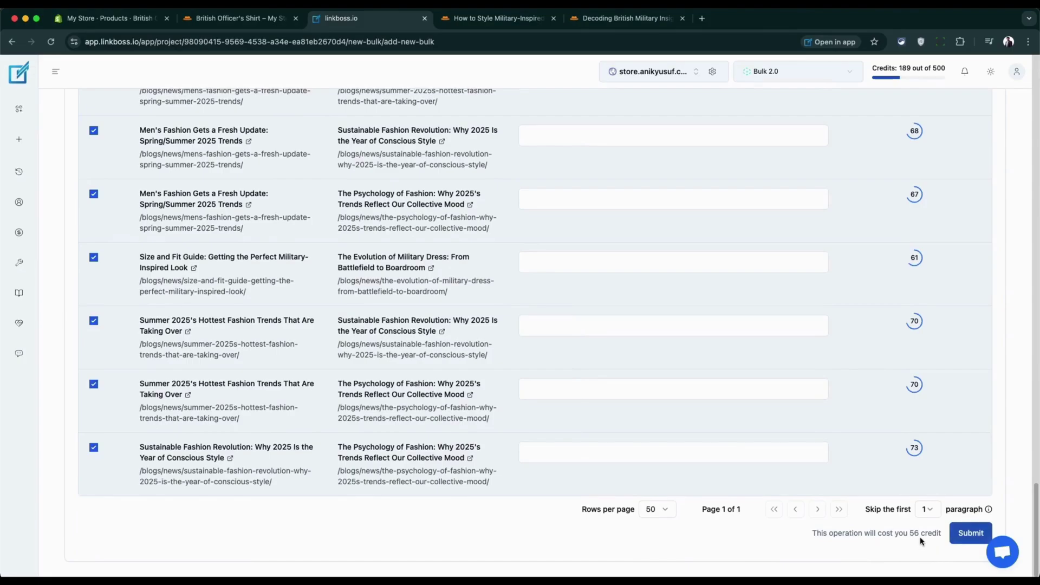
Step: Set the bulk run to skip the first 2 paragraphs
mouse_move(994, 512)
left_click(928, 509)
left_click(936, 472)
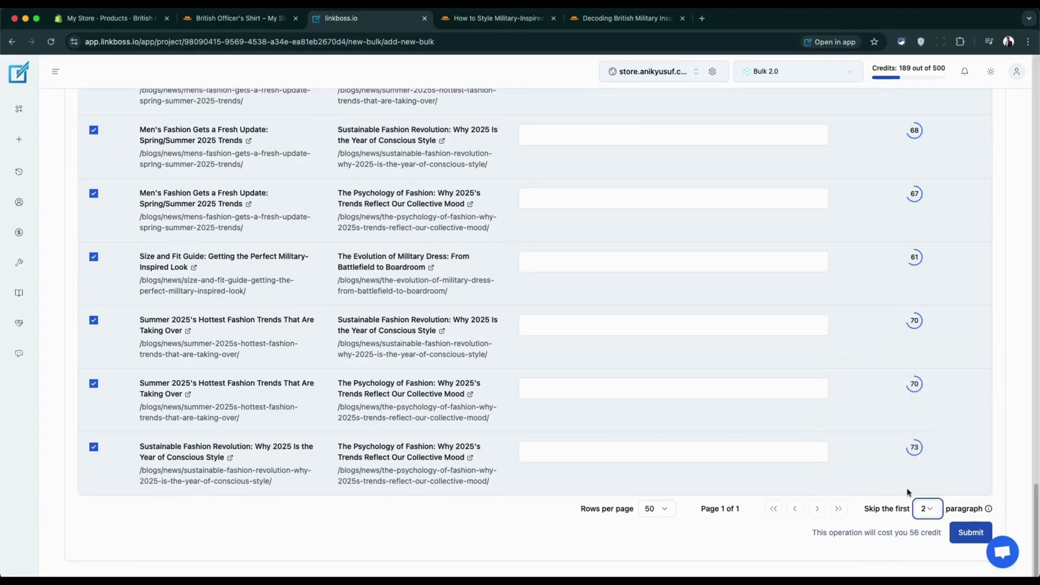
Step: Run the bulk linking job and refresh Manage Bulk to update the statuses
left_click(971, 535)
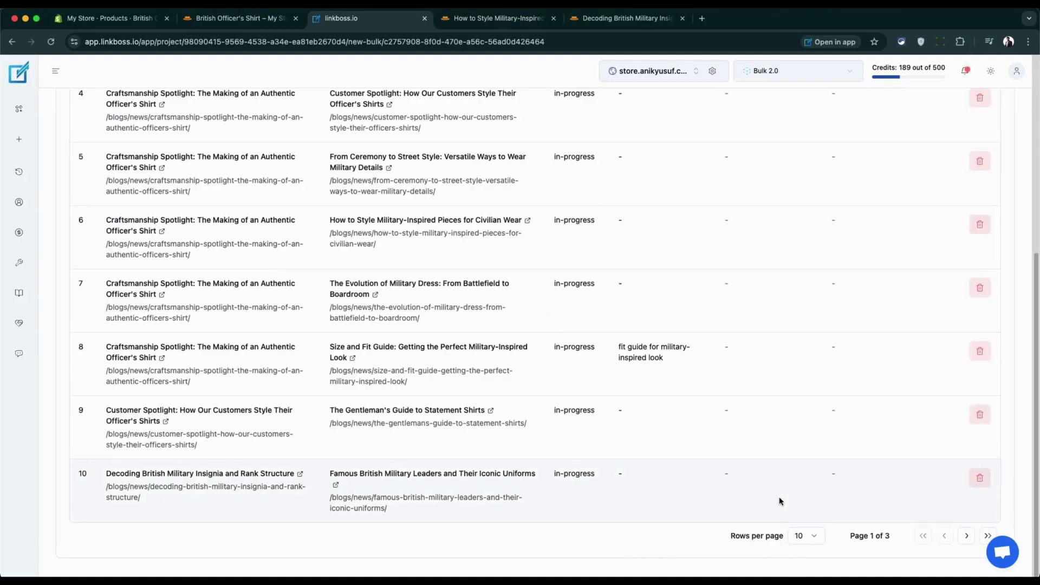
scroll(780, 499, "up", 10)
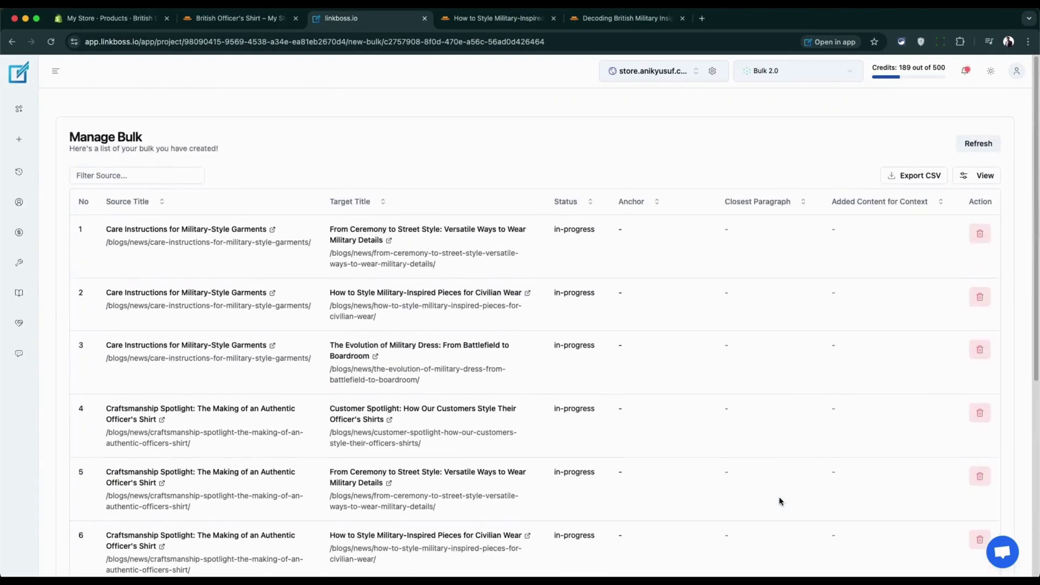
left_click(978, 141)
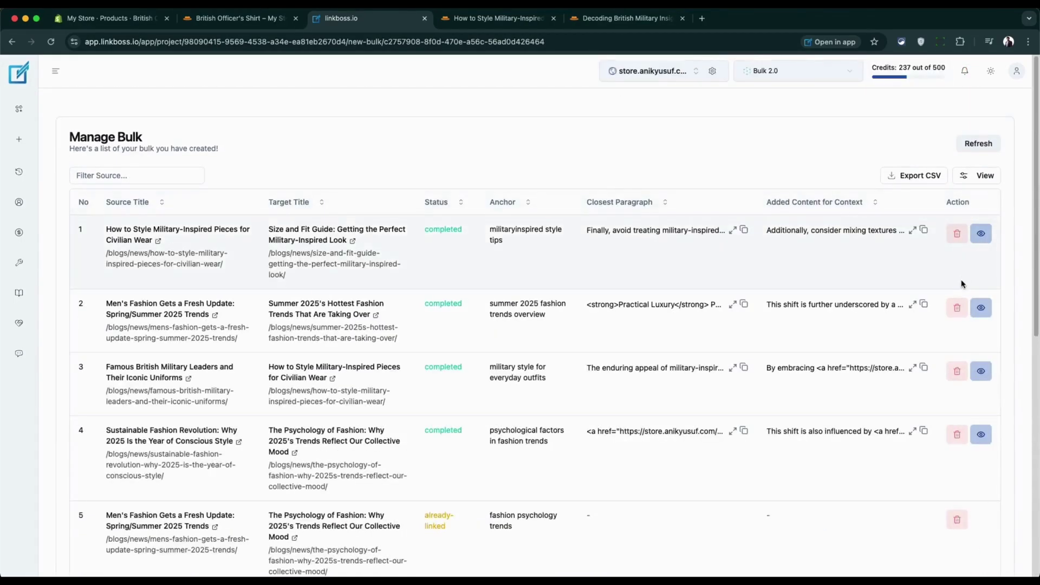
Step: Preview the content added for rows 2 and 4
left_click(981, 308)
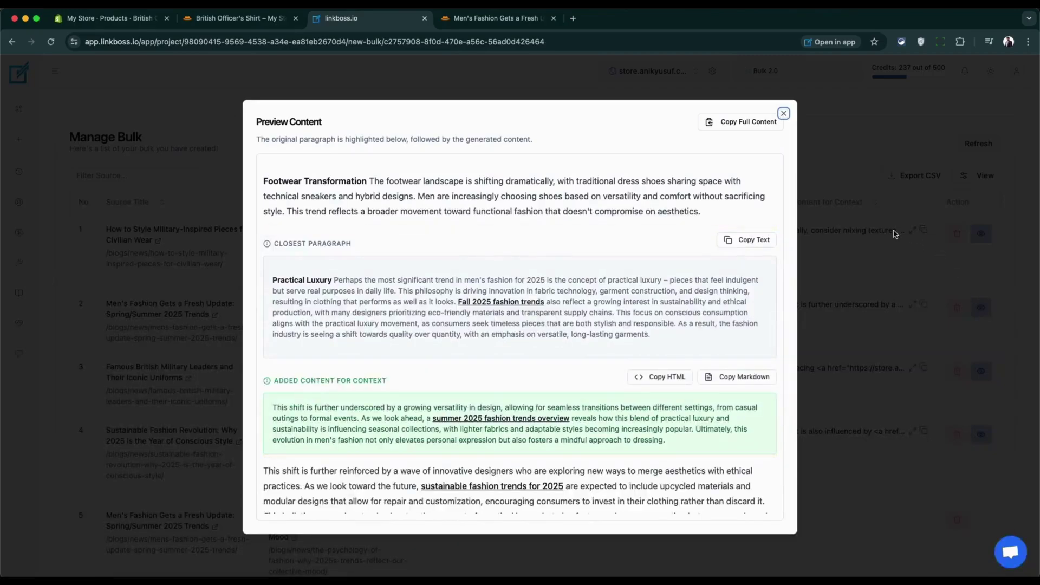
left_click(784, 113)
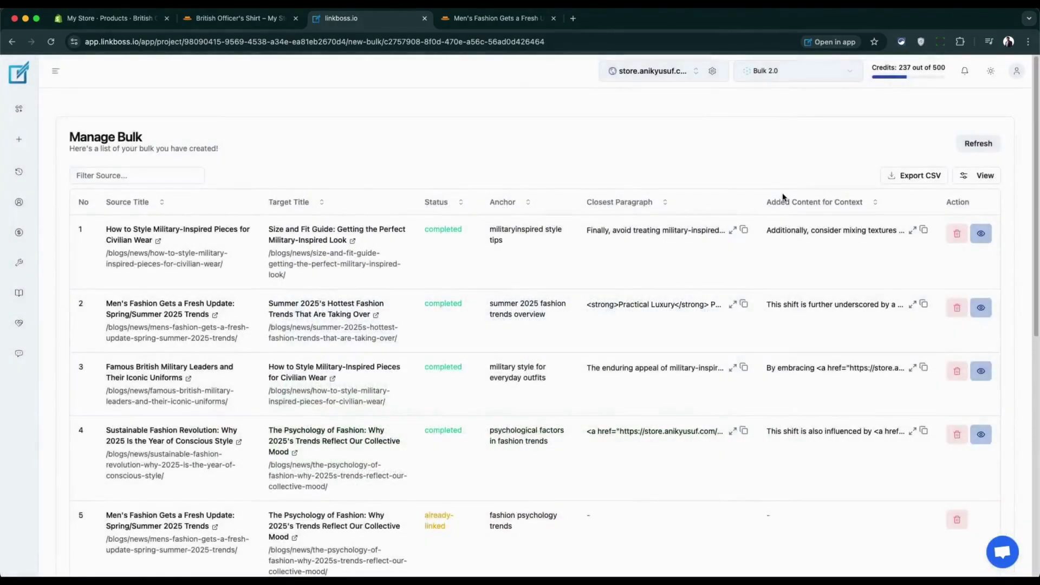
scroll(970, 338, "down", 5)
scroll(981, 181, "up", 3)
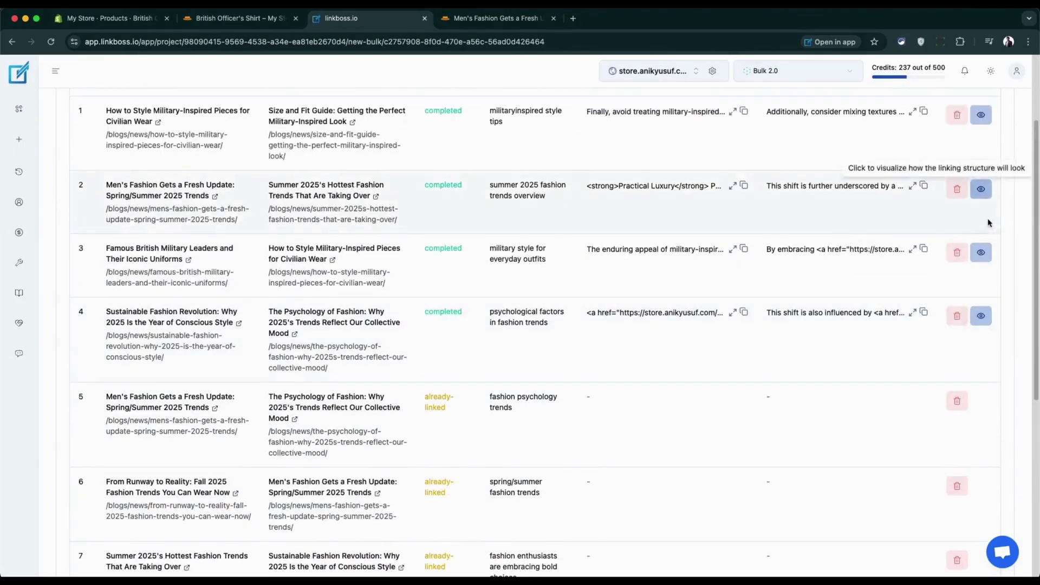
left_click(981, 316)
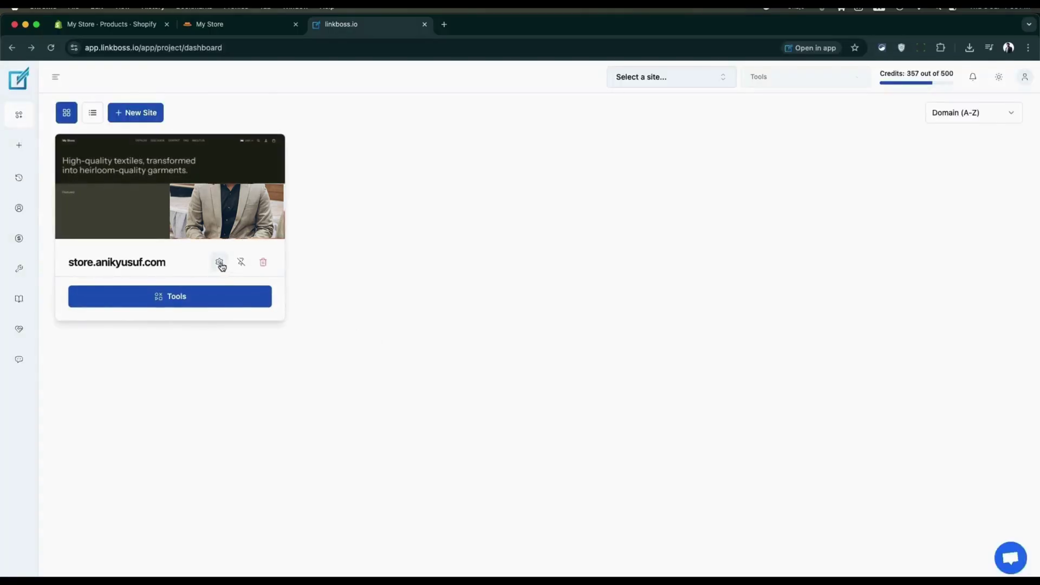
left_click(220, 263)
scroll(221, 262, "down", 20)
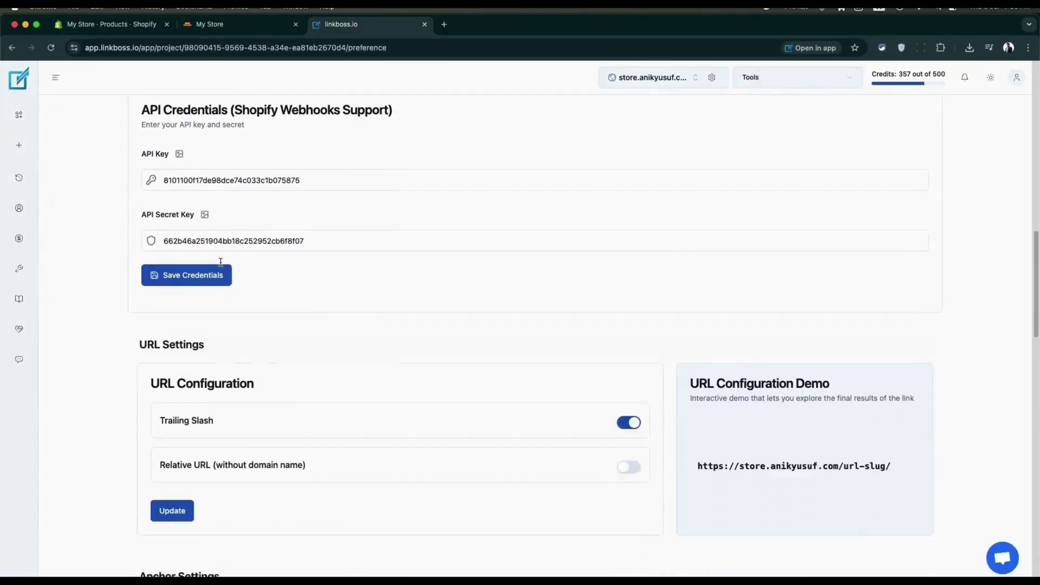
scroll(221, 262, "down", 6)
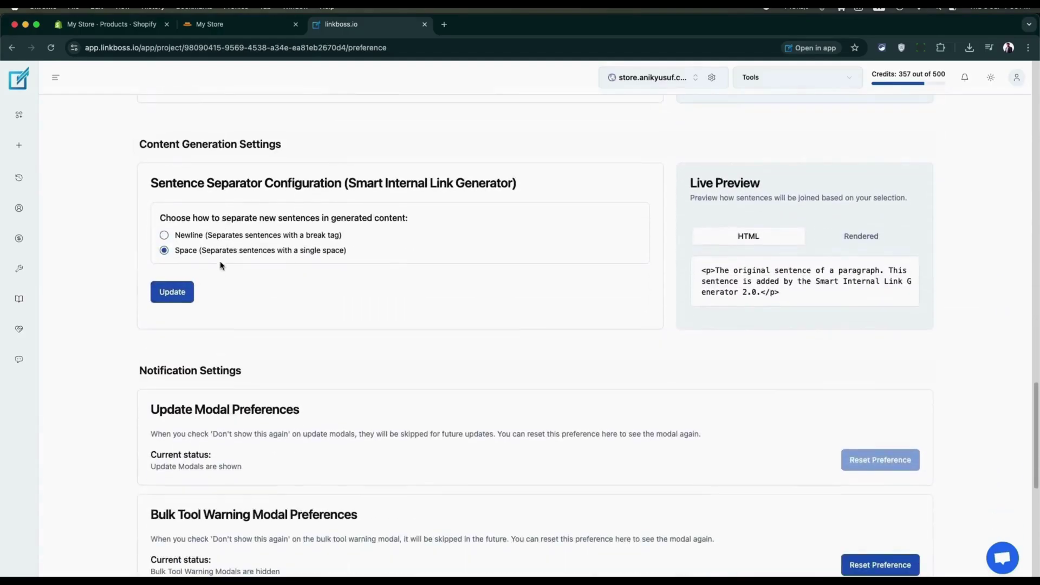
left_click(188, 237)
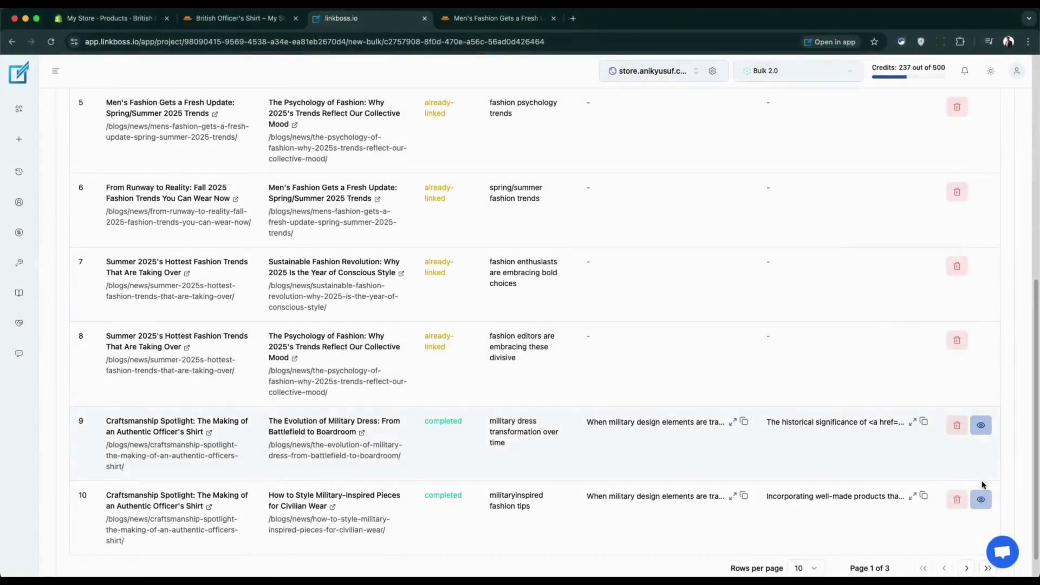
left_click(982, 499)
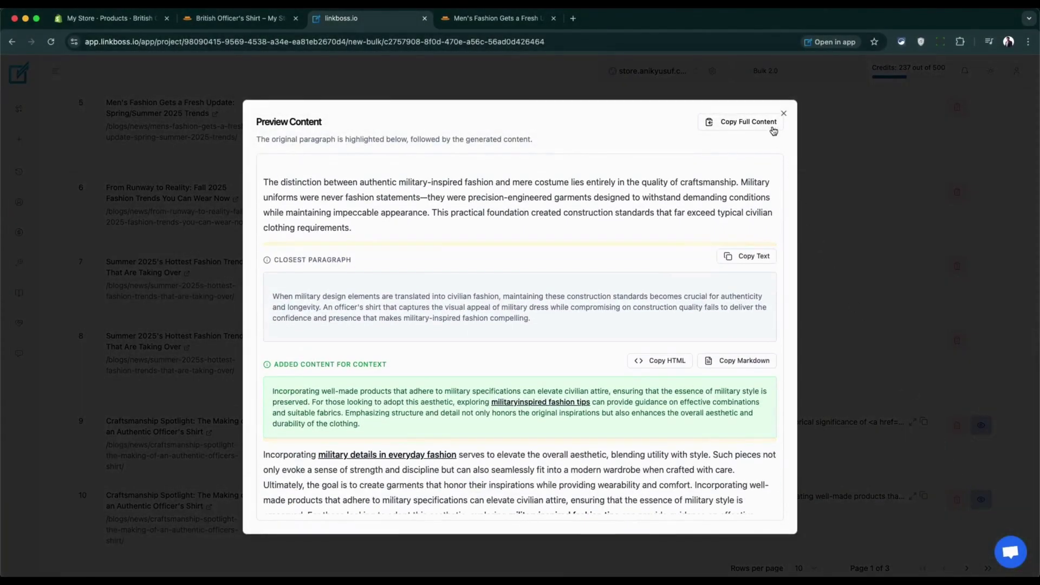
left_click(784, 113)
scroll(696, 346, "down", 1)
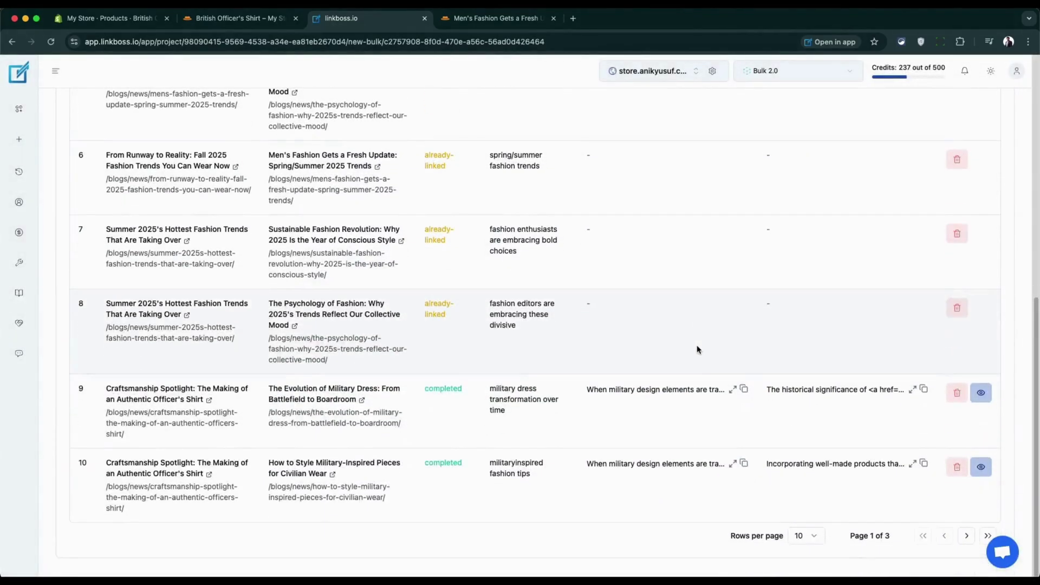
scroll(734, 421, "up", 10)
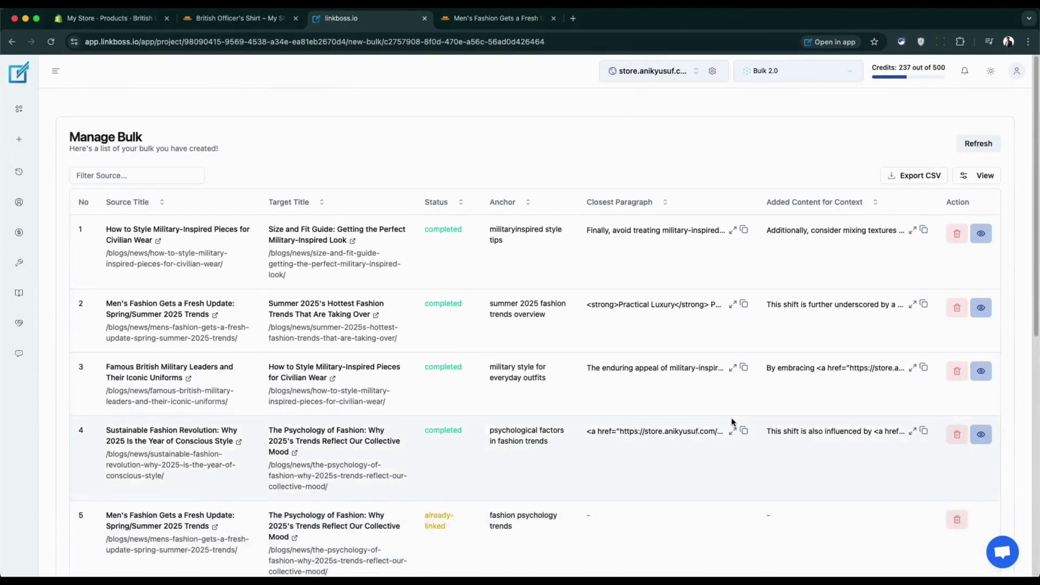
scroll(734, 421, "down", 8)
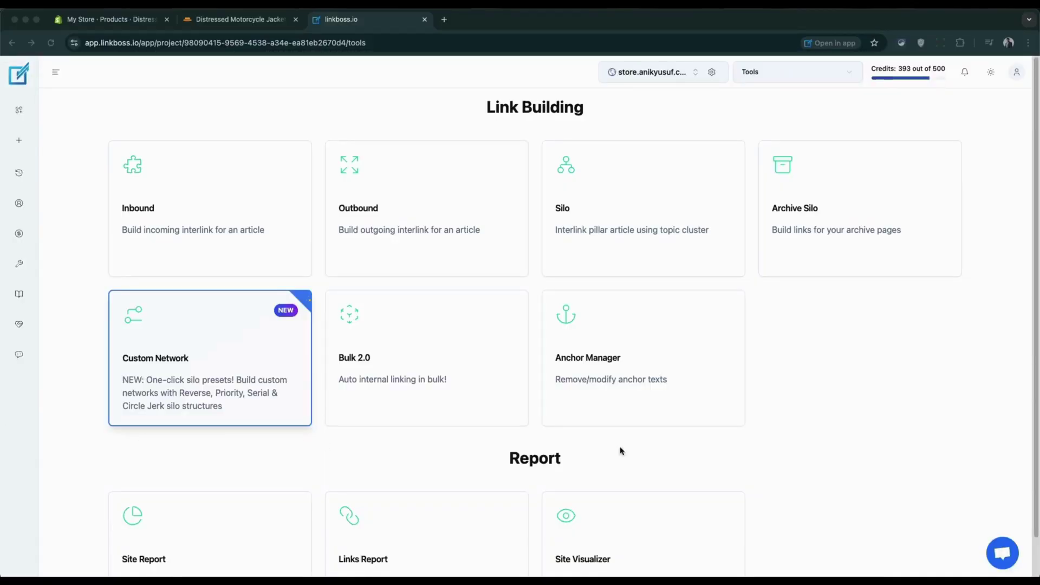
Step: Start a custom network with the topic keyword 'Motorcycle Jacket'
left_click(893, 427)
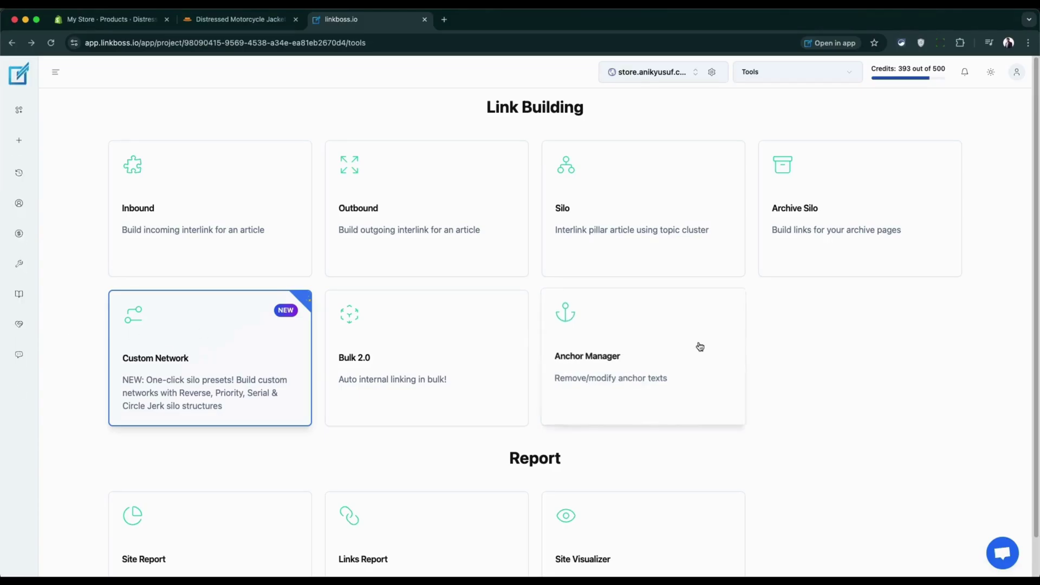
left_click(200, 343)
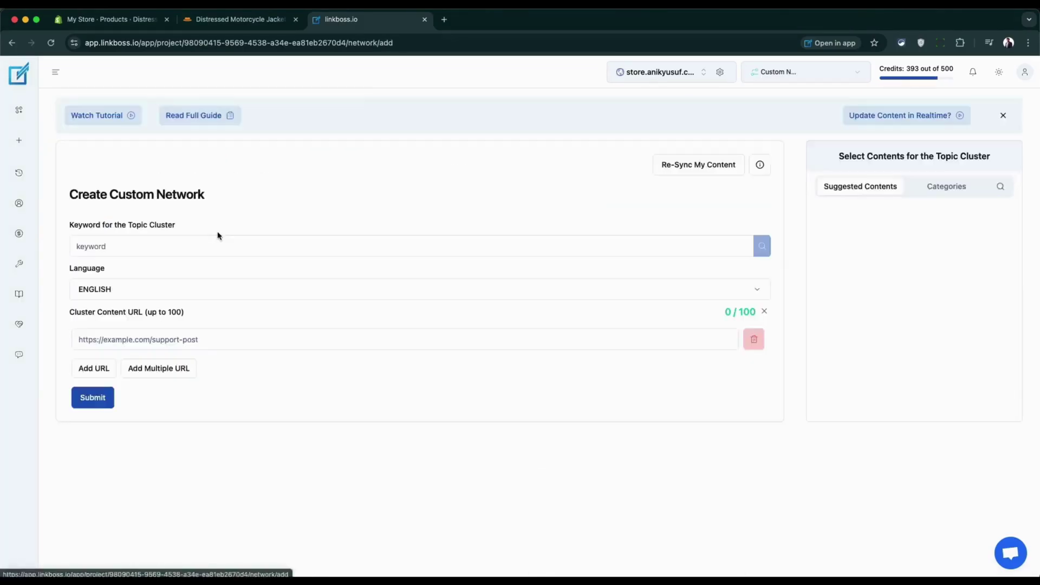
left_click(207, 241)
type("Motorcycle Jacket")
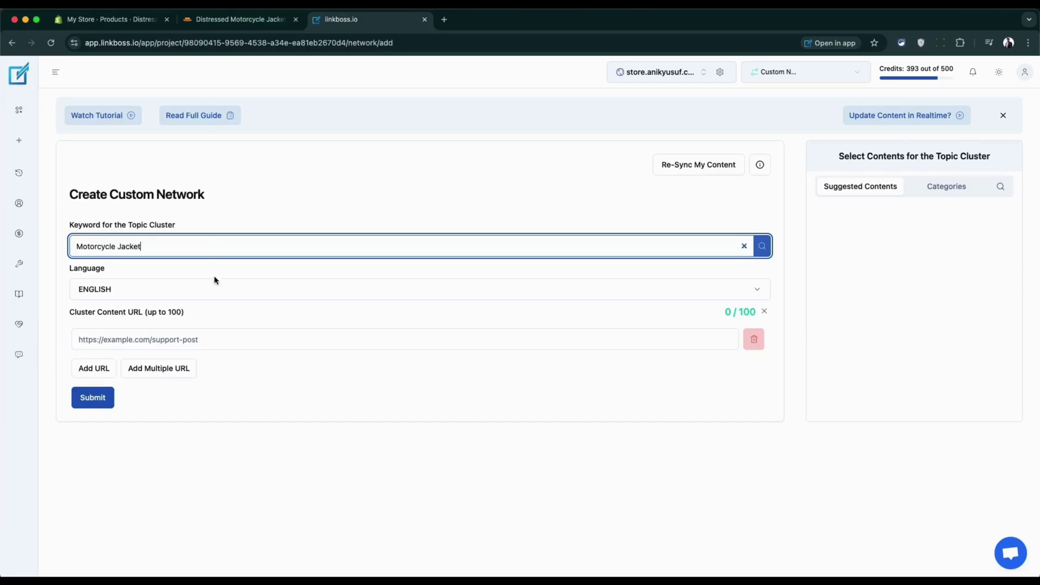
Step: Copy the Distressed Motorcycle Jacket product URL and paste it as the first cluster content URL
left_click(256, 25)
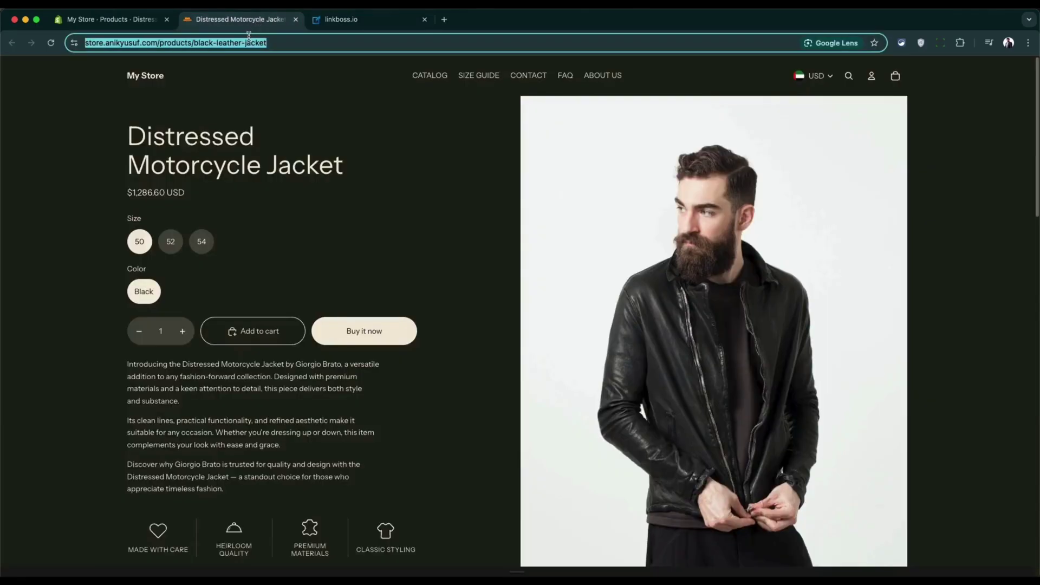
right_click(253, 43)
left_click(282, 133)
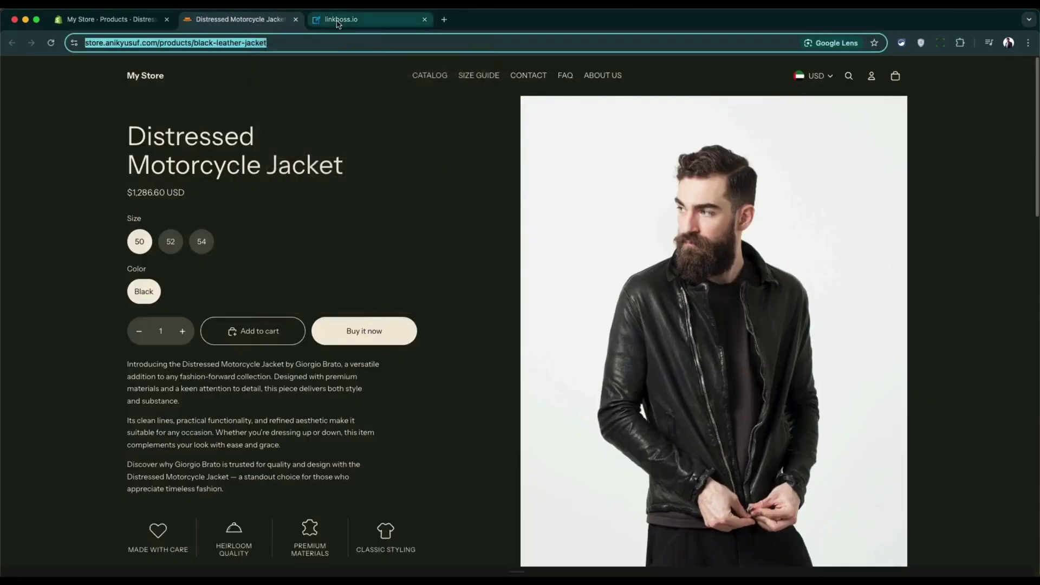
left_click(335, 20)
left_click(198, 342)
right_click(199, 341)
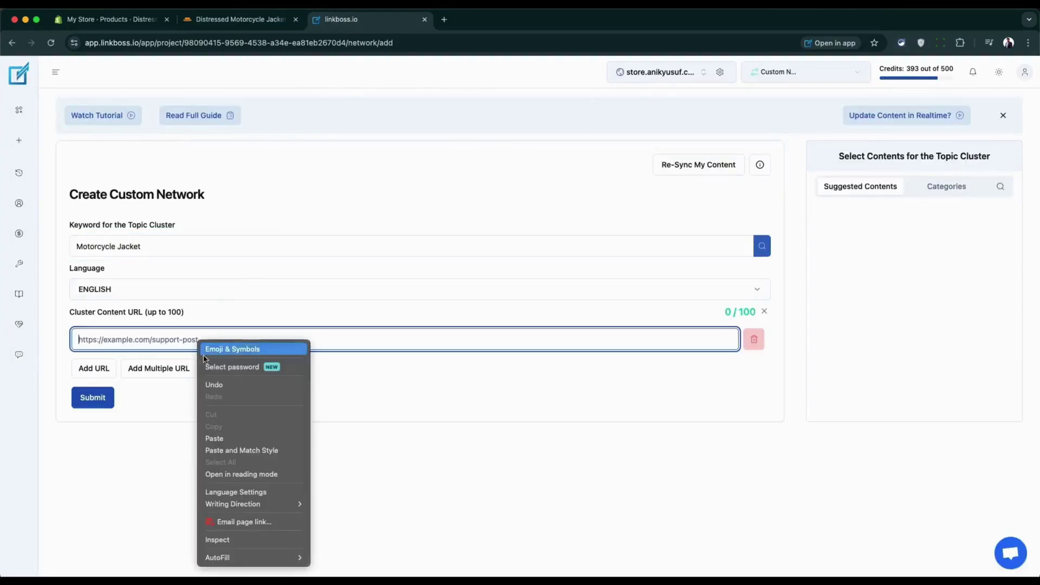
left_click(212, 439)
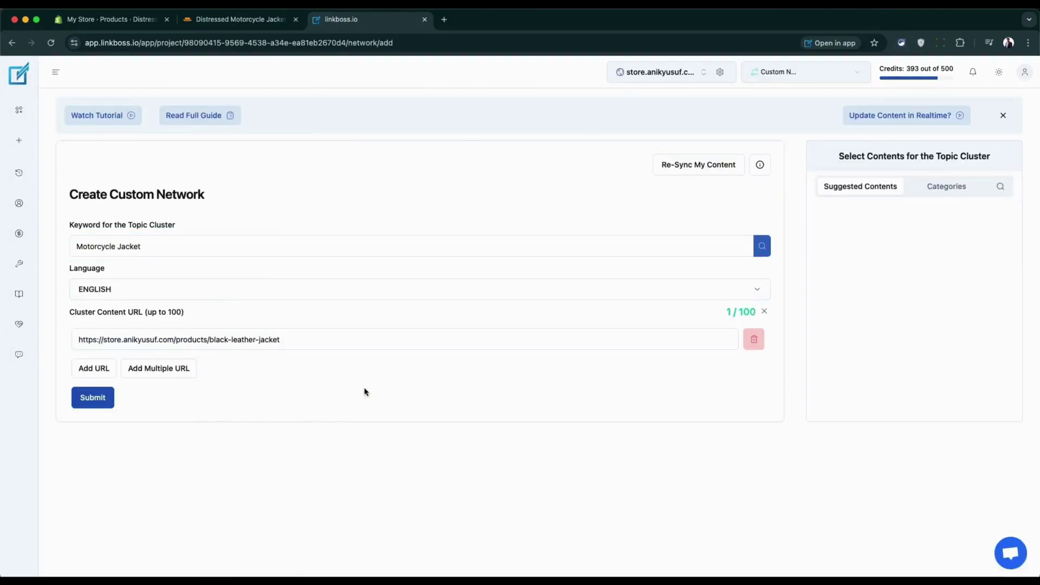
Step: Fetch and add the nine Leather Jacket 101 posts, then submit the 10-URL network
left_click(969, 193)
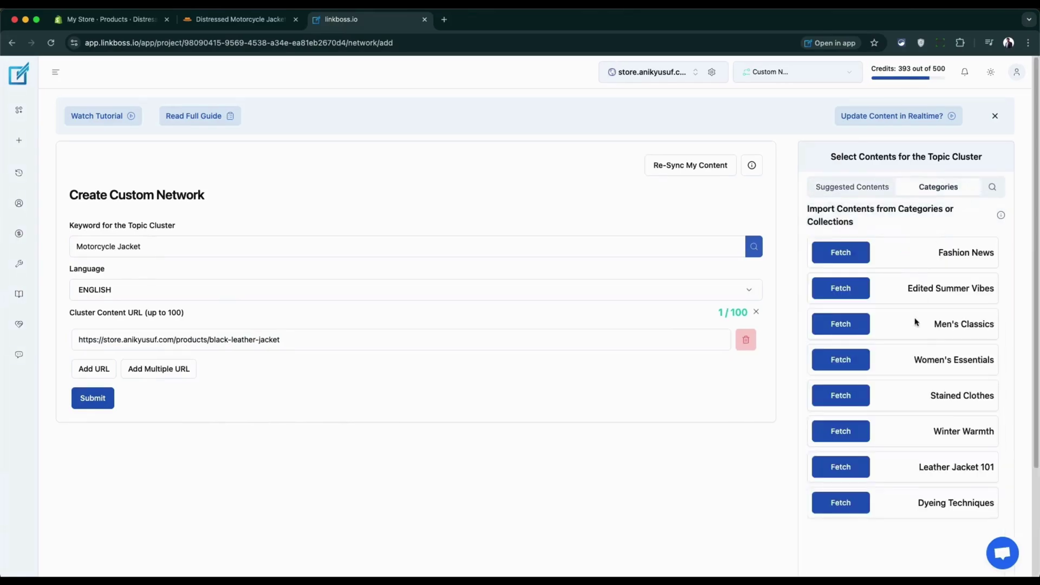
left_click(862, 467)
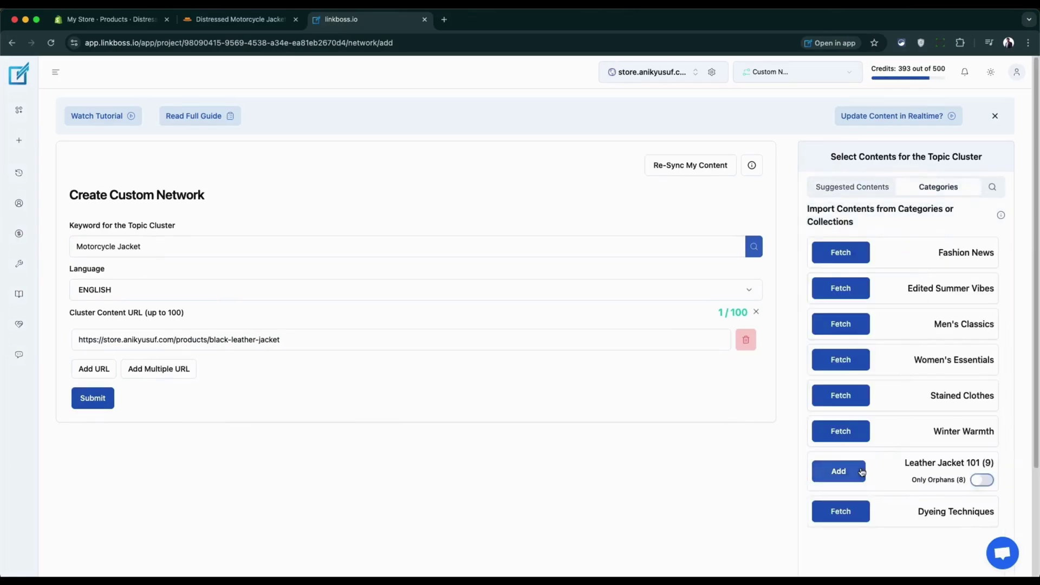
left_click(860, 471)
scroll(563, 386, "down", 3)
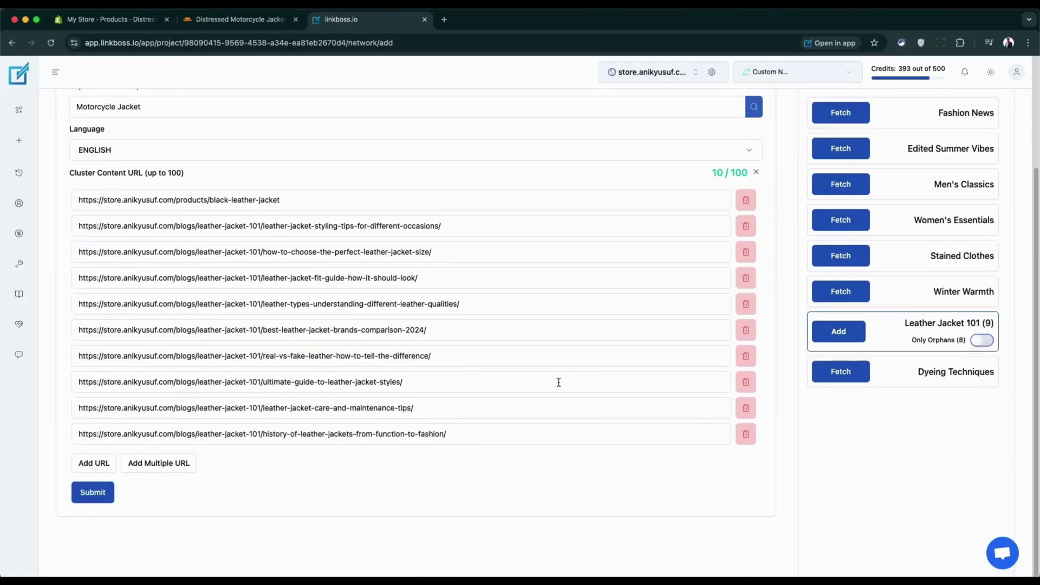
left_click(91, 494)
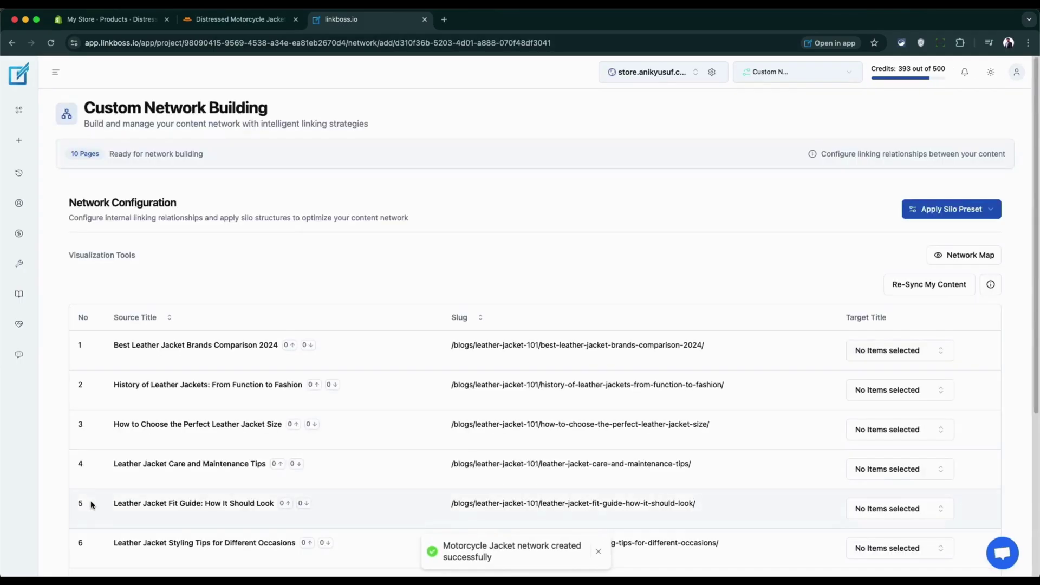
Step: Choose the Reverse Silo preset for the 10-page Motorcycle Jacket network
left_click(989, 212)
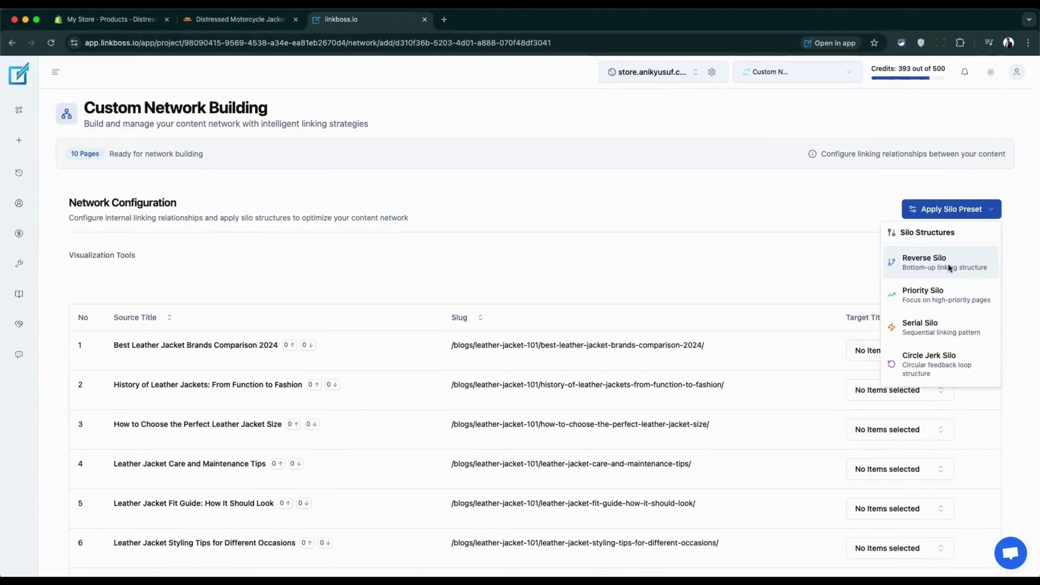
left_click(949, 268)
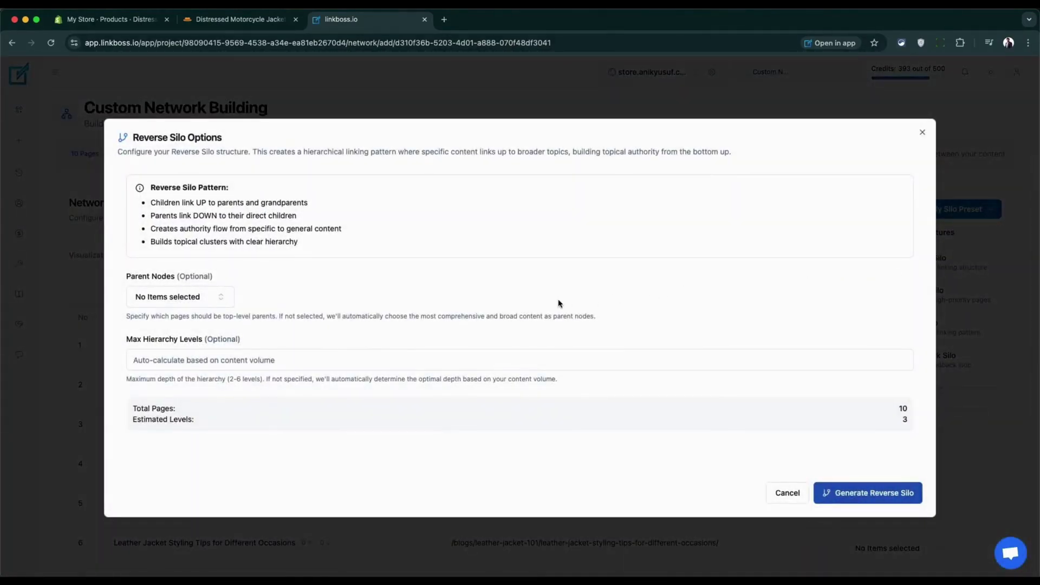
Step: Generate a reverse silo with Distressed Motorcycle Jacket as parent and max 4 hierarchy levels
left_click(219, 299)
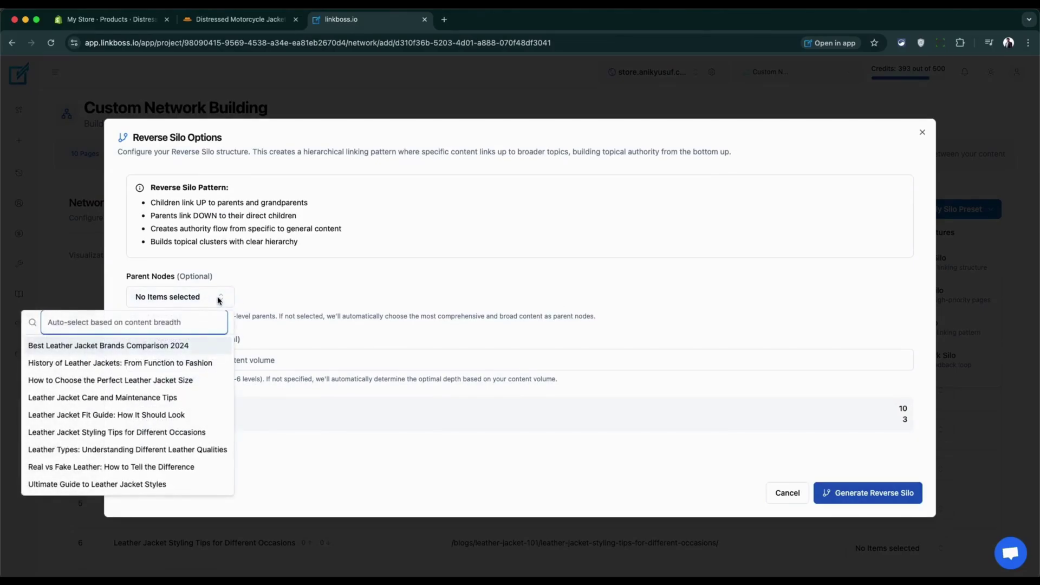
scroll(204, 344, "down", 1)
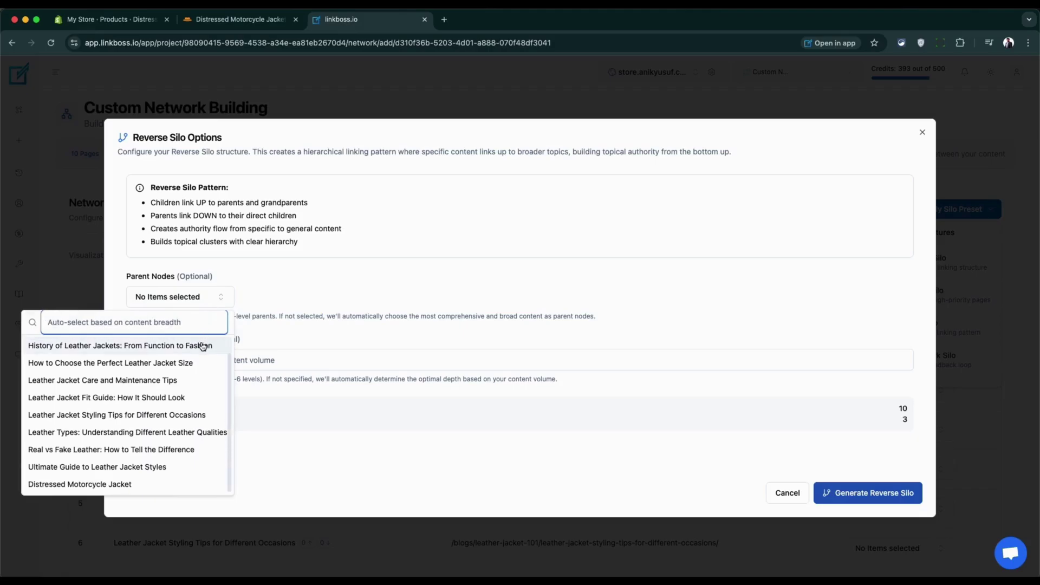
left_click(126, 485)
left_click(316, 313)
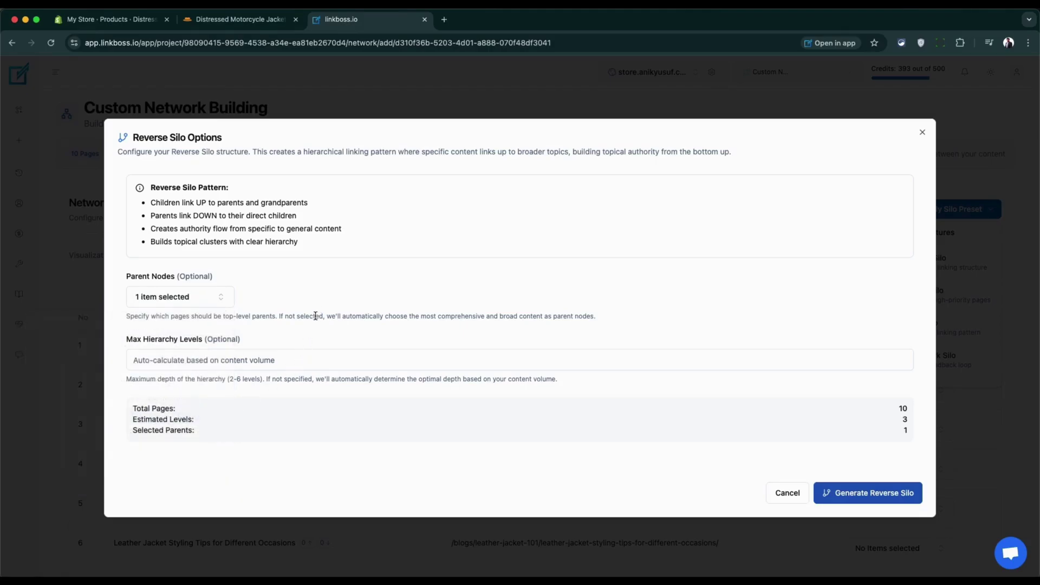
left_click(596, 361)
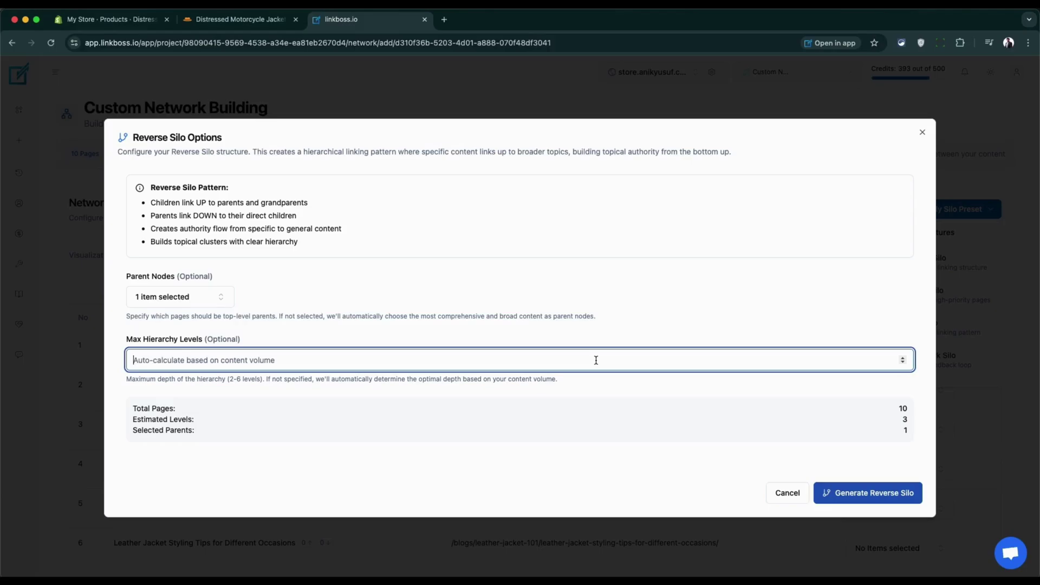
type("4")
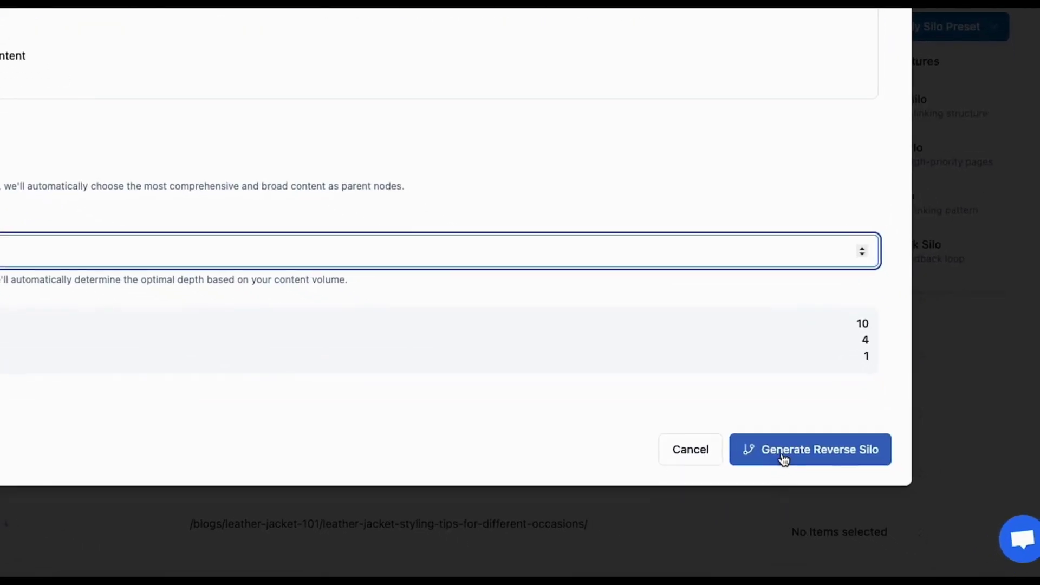
left_click(849, 503)
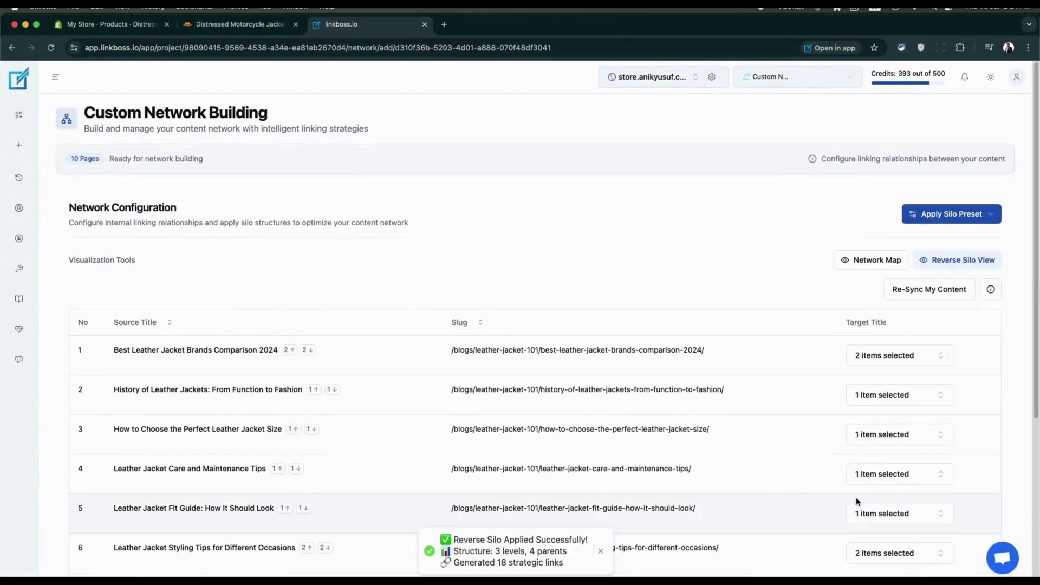
left_click(954, 265)
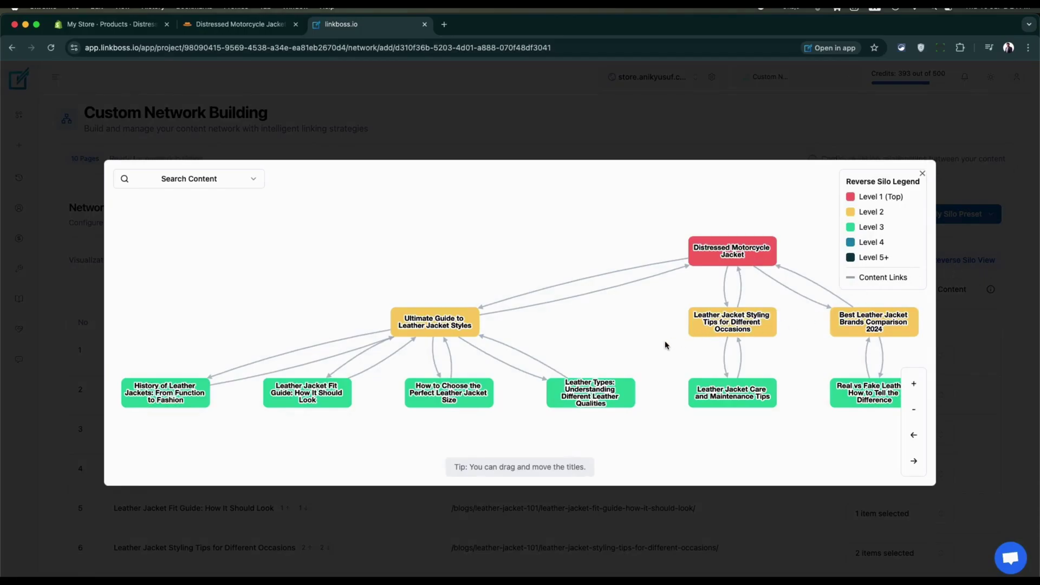
scroll(666, 345, "up", 5)
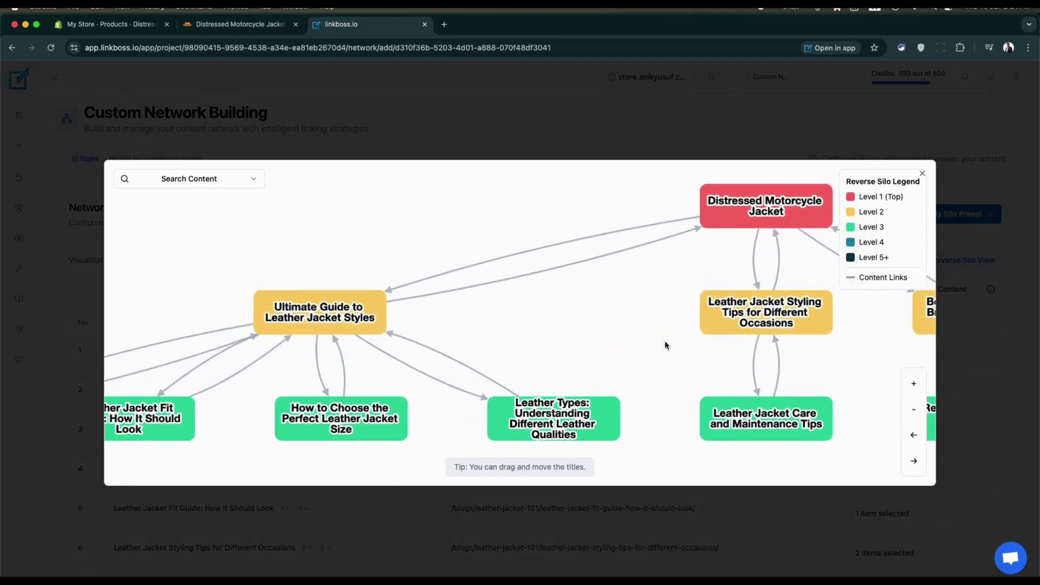
scroll(666, 345, "down", 5)
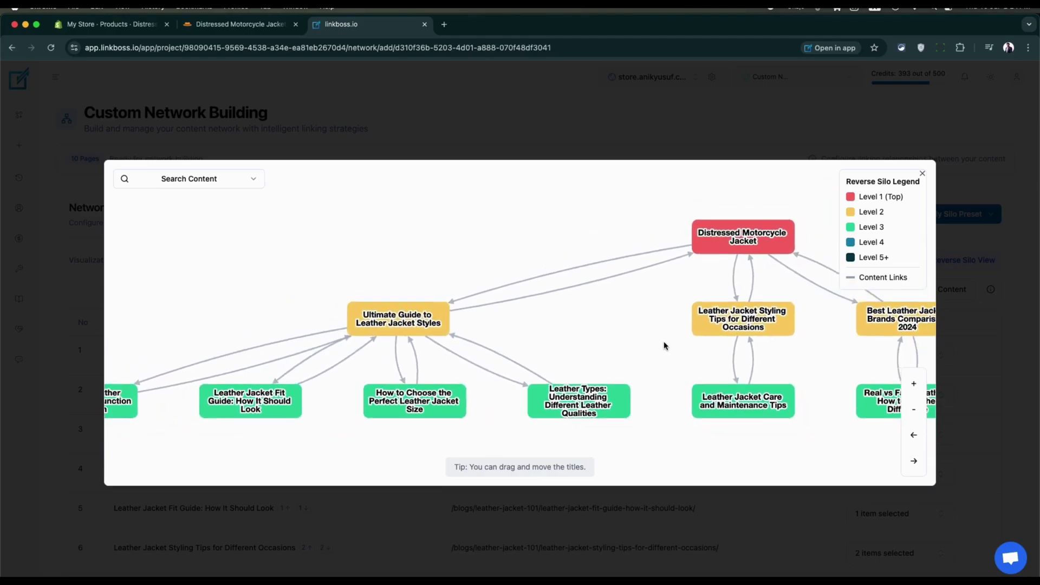
scroll(663, 346, "down", 2)
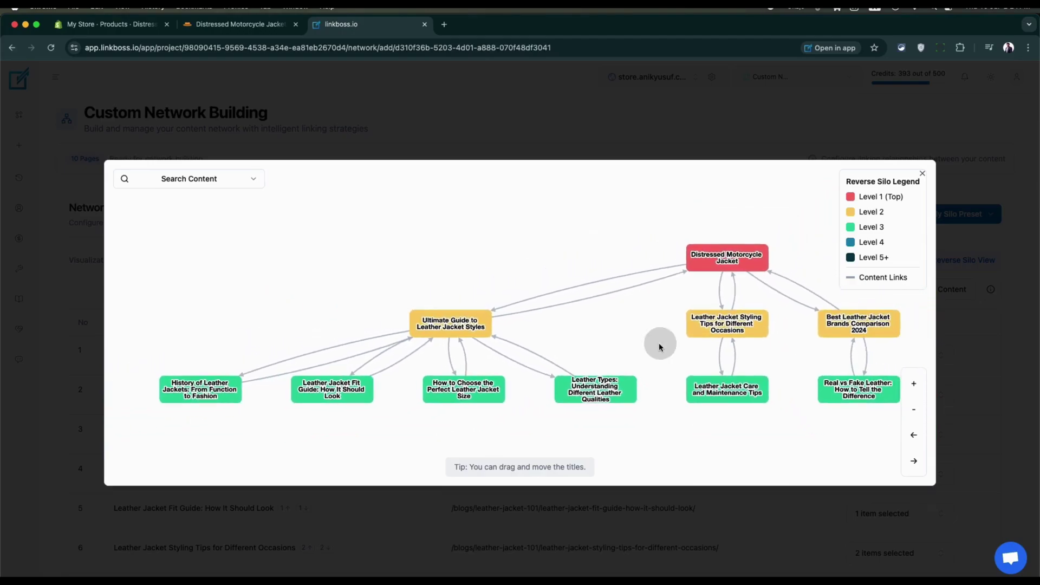
left_click_drag(649, 343, 602, 334)
left_click_drag(670, 238, 594, 223)
left_click_drag(681, 313, 635, 313)
left_click_drag(689, 387, 670, 390)
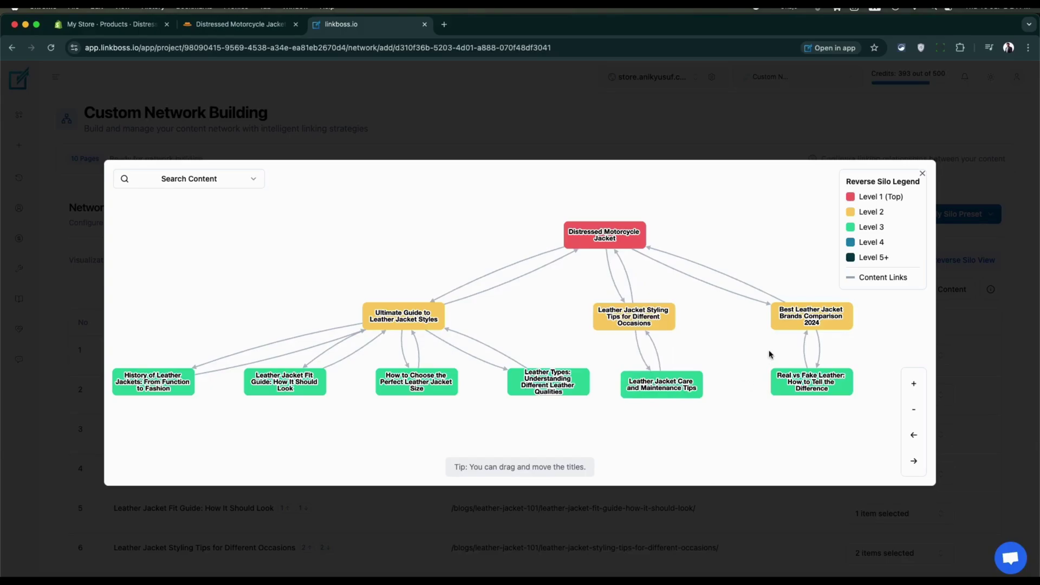
left_click(912, 437)
left_click(912, 458)
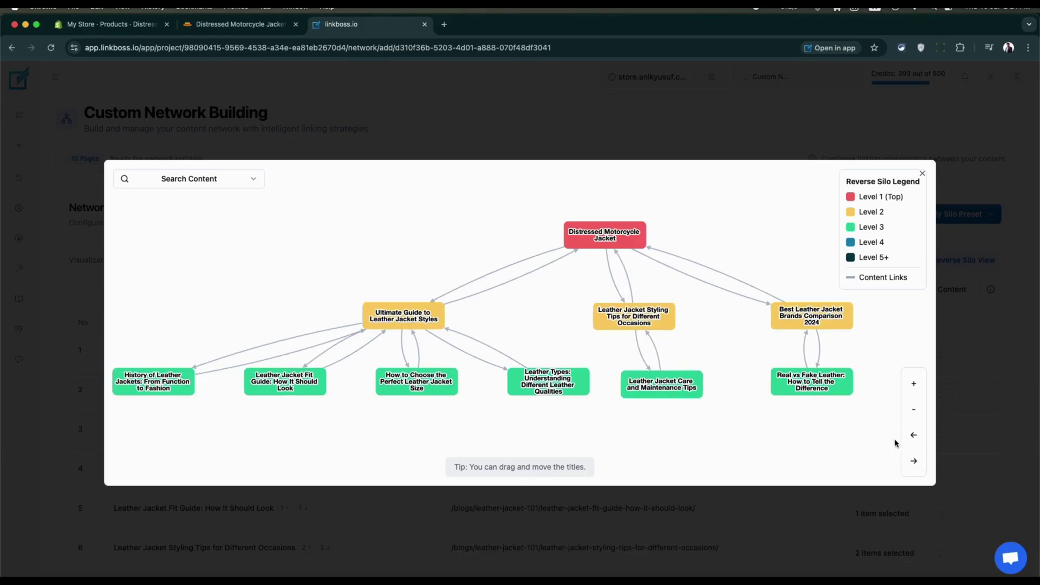
scroll(666, 368, "down", 1)
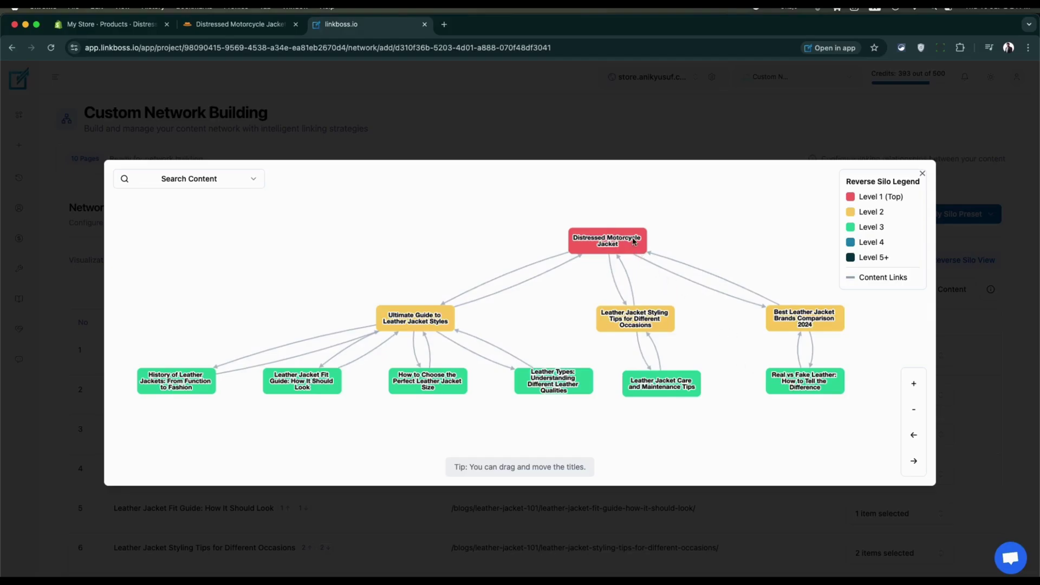
Step: Close the network map and add Distressed Motorcycle Jacket as a second target for row 8, Real vs Fake Leather
left_click(922, 174)
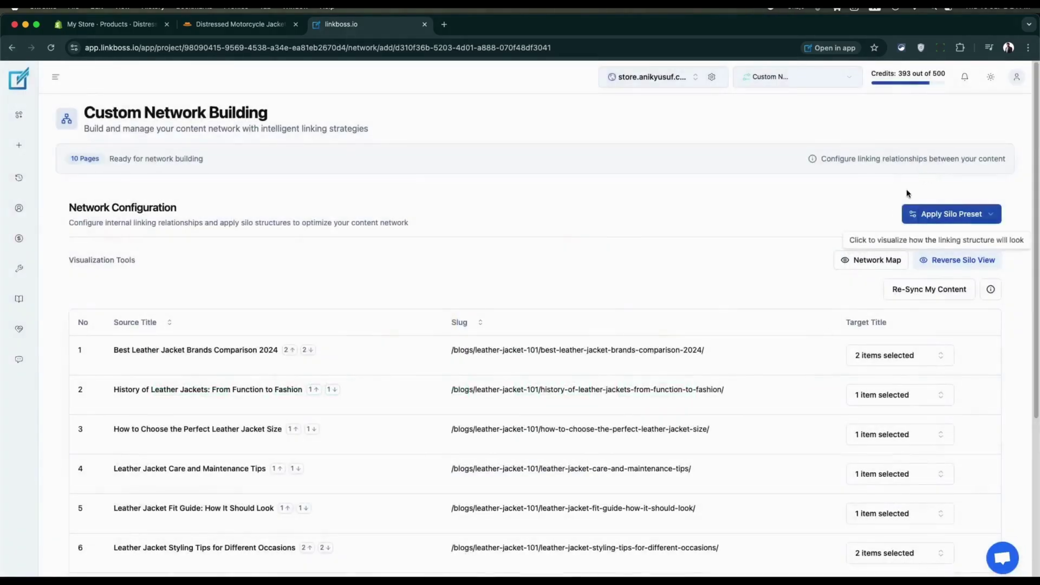
scroll(888, 287, "down", 1)
scroll(888, 287, "down", 3)
left_click(898, 458)
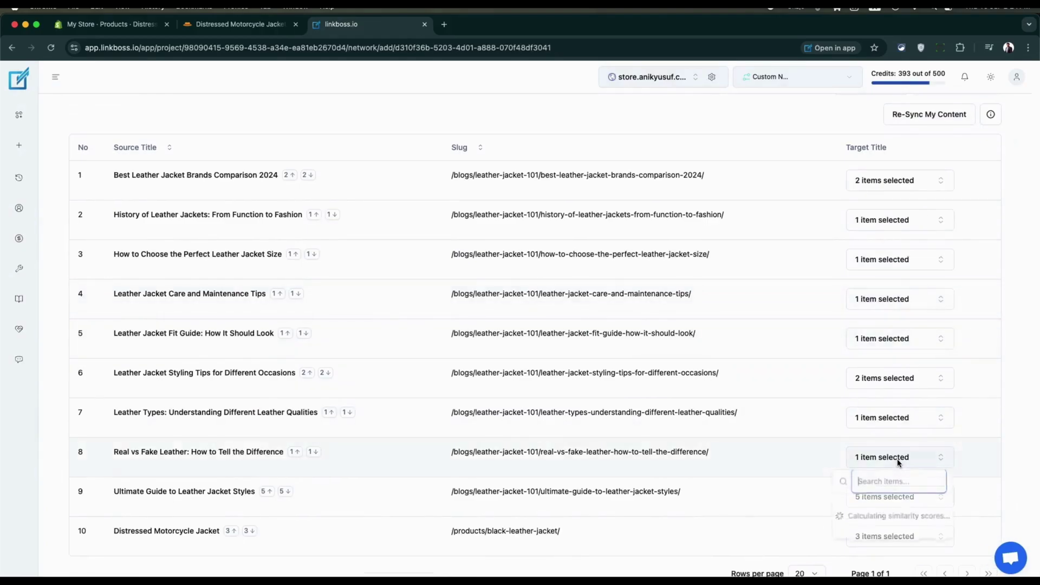
left_click(881, 436)
left_click(970, 460)
Step: Preview the Reverse Silo View graph, moving the Real vs Fake Leather node lower, then close it
scroll(969, 433, "up", 4)
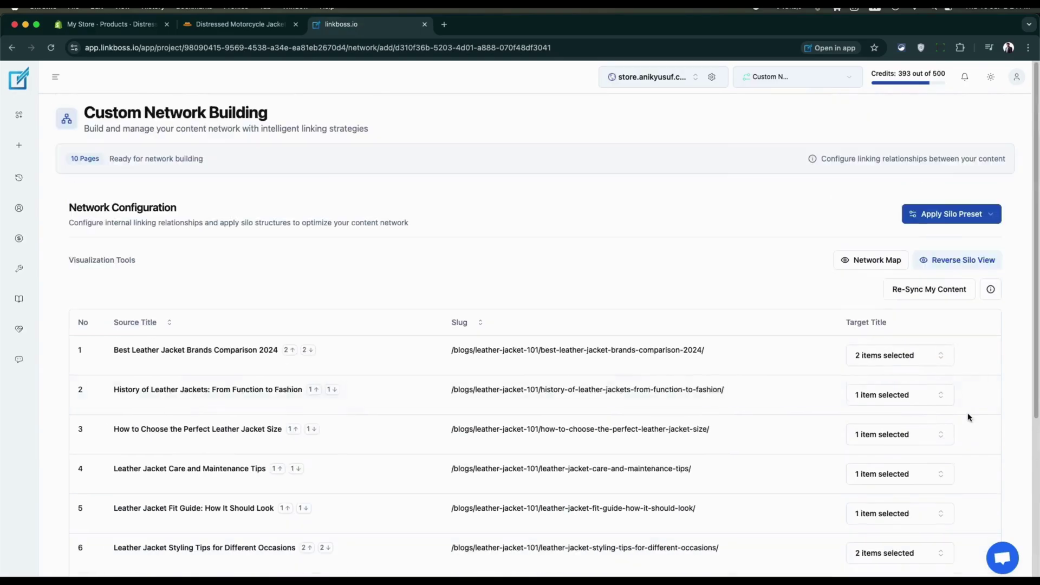
left_click(984, 264)
scroll(791, 415, "down", 3)
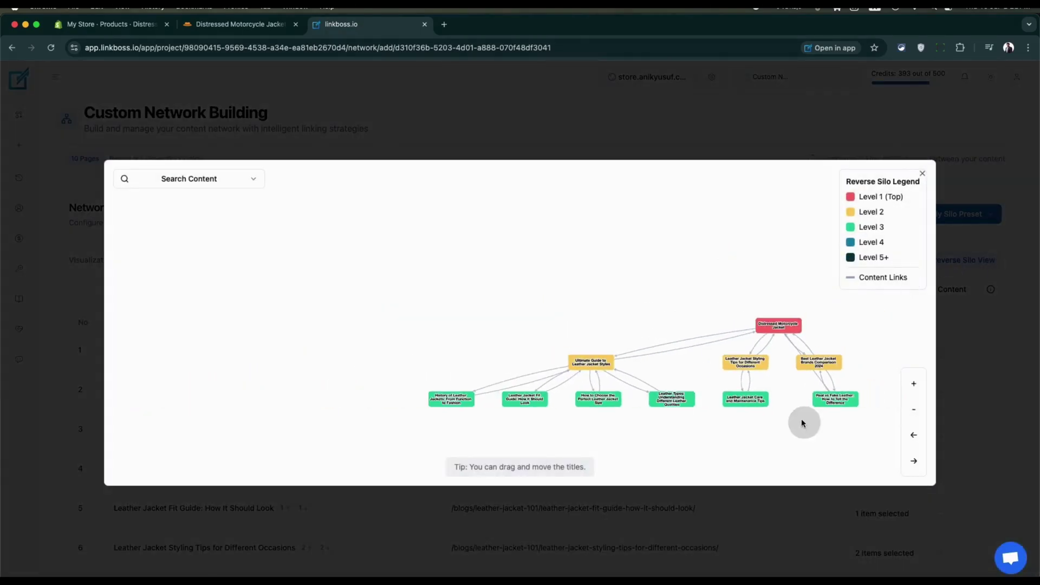
left_click_drag(741, 378, 720, 382)
key("Escape")
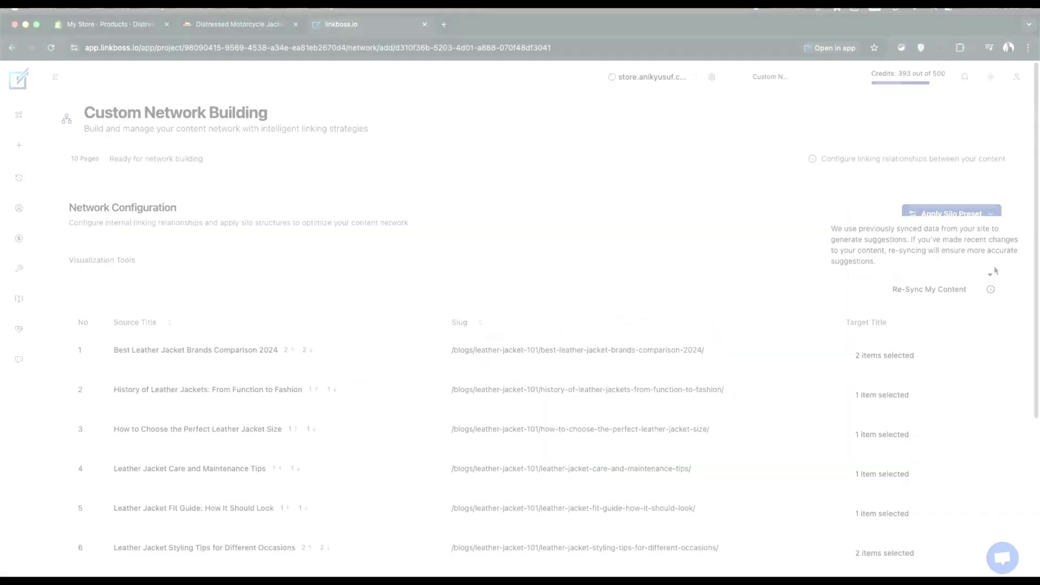
Step: Generate a Priority Silo with Distressed Motorcycle Jacket as the priority page
left_click(991, 217)
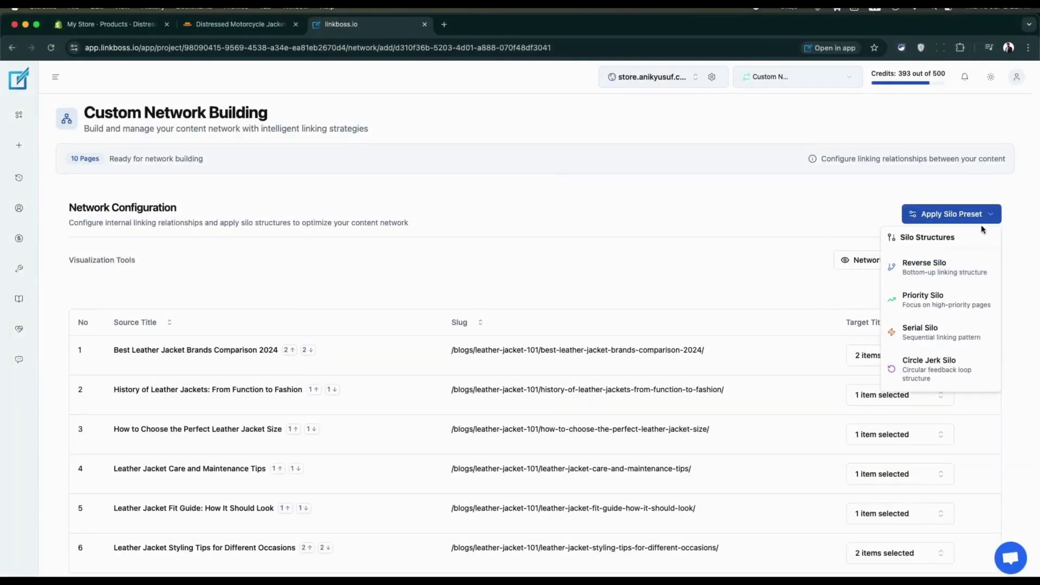
left_click(943, 299)
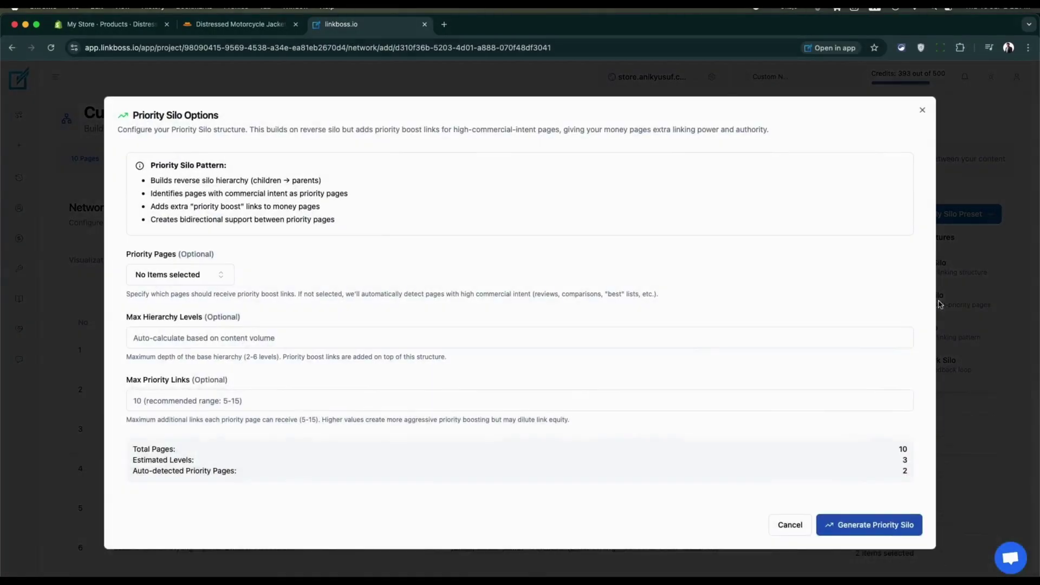
left_click(189, 279)
scroll(130, 432, "down", 1)
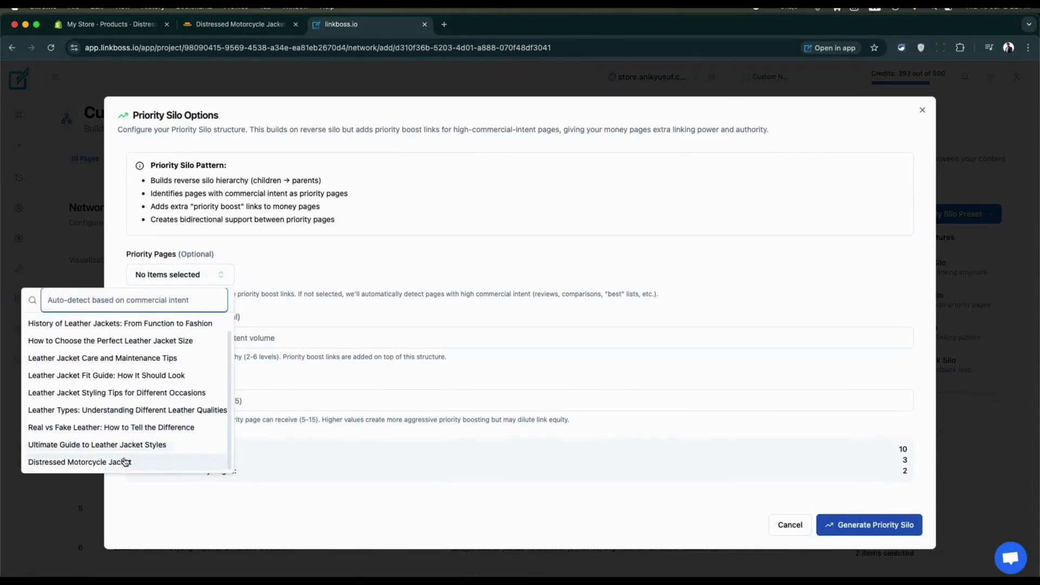
left_click(124, 462)
left_click(423, 273)
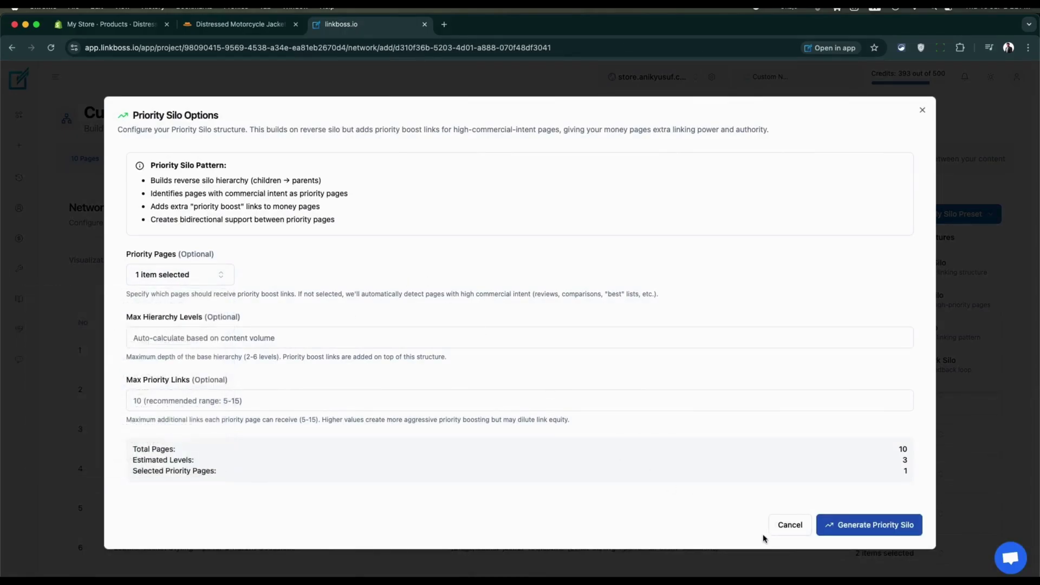
left_click(858, 528)
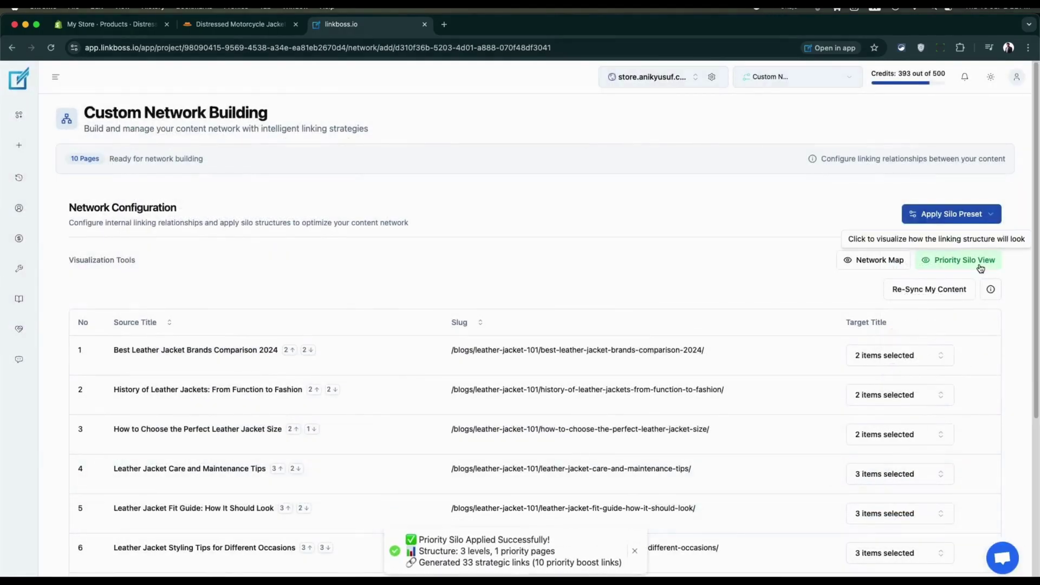
Step: Inspect the Priority Silo View graph, repositioning the Distressed Motorcycle Jacket node
left_click(981, 268)
left_click_drag(592, 351, 555, 340)
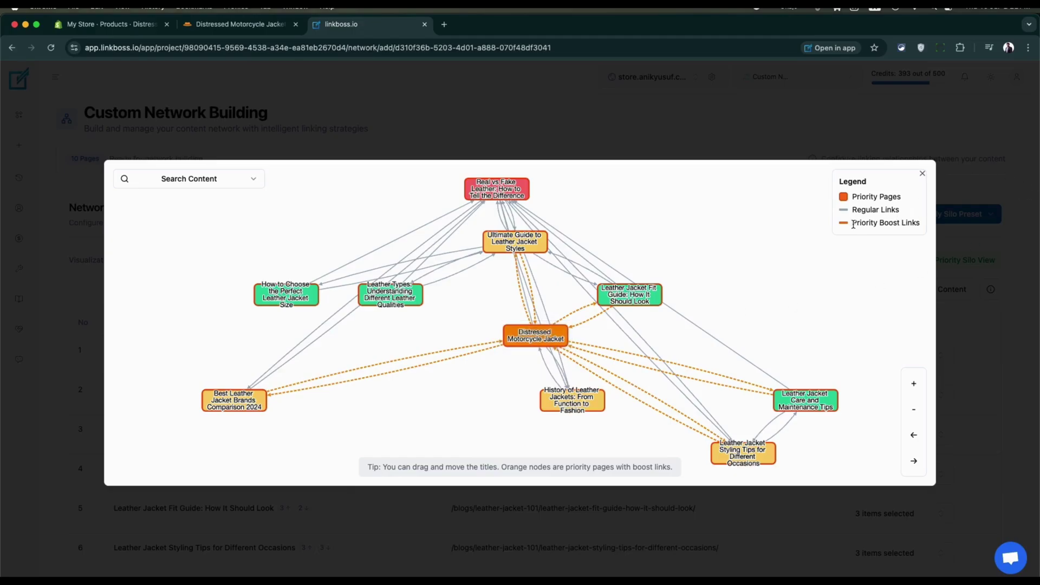
left_click_drag(853, 224, 920, 224)
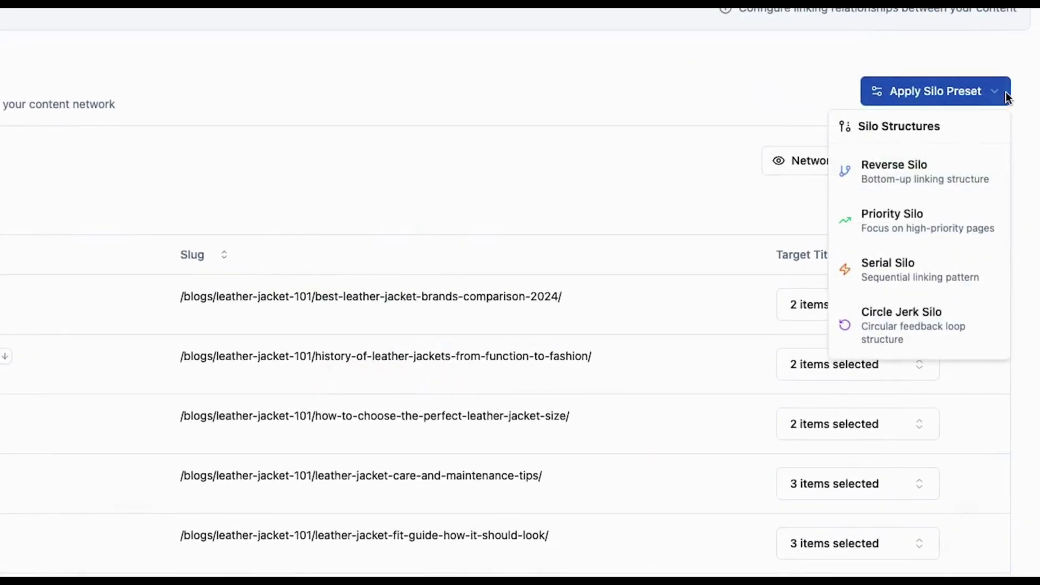
Step: Generate a Serial Silo with Distressed Motorcycle Jacket as the chain parent
left_click(925, 273)
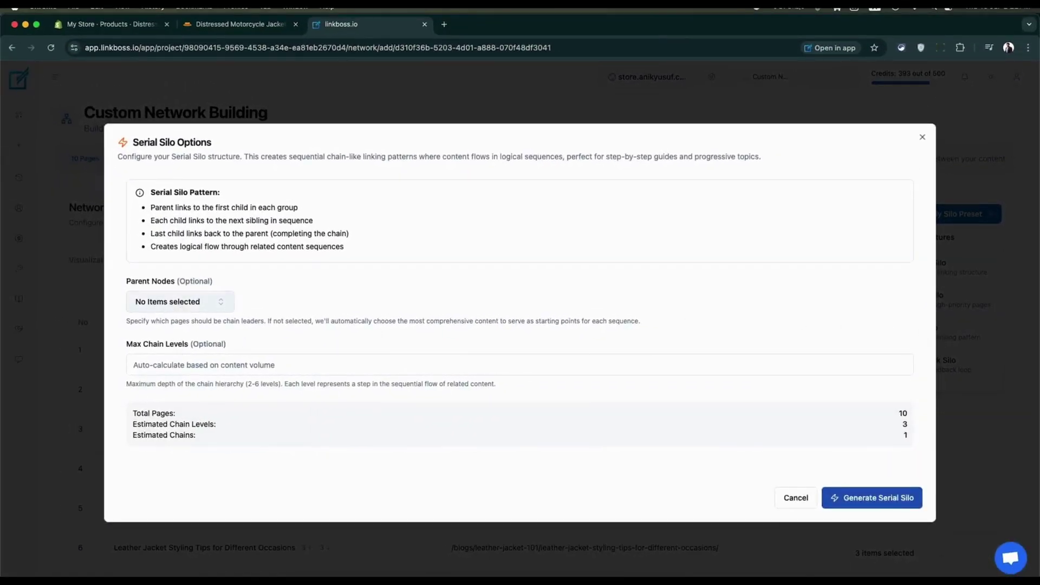
left_click(177, 303)
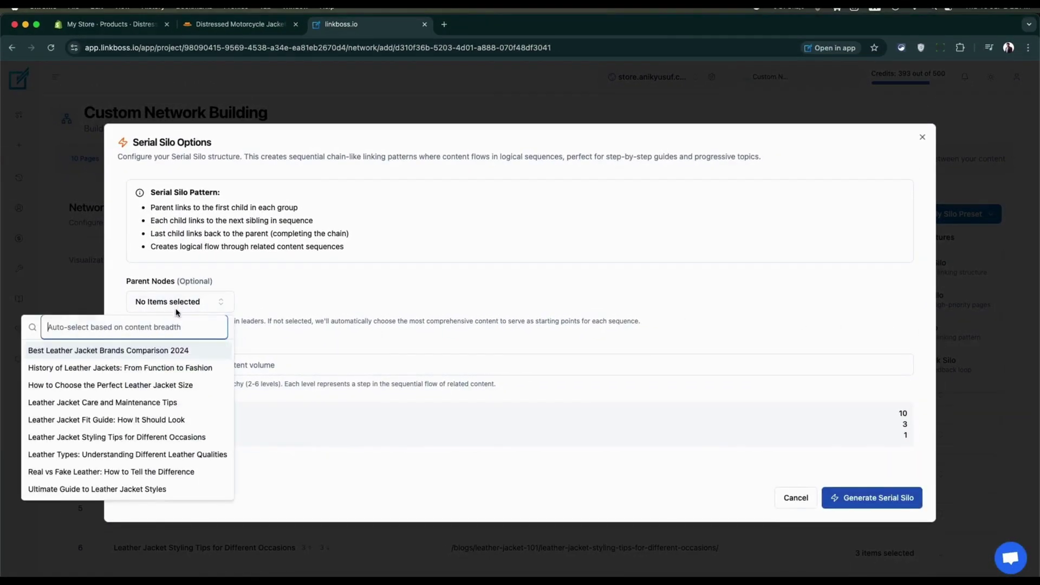
scroll(150, 489, "down", 1)
left_click(150, 489)
left_click(872, 498)
Step: Open the Serial Silo View and drag the post nodes into neat rows
left_click(976, 263)
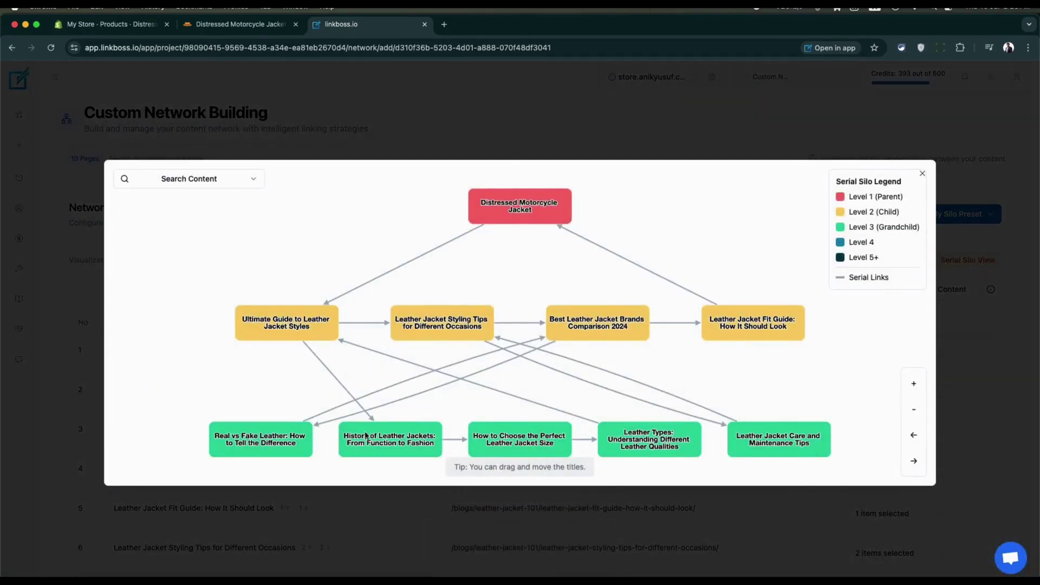
left_click_drag(296, 433, 548, 406)
left_click_drag(415, 446, 232, 443)
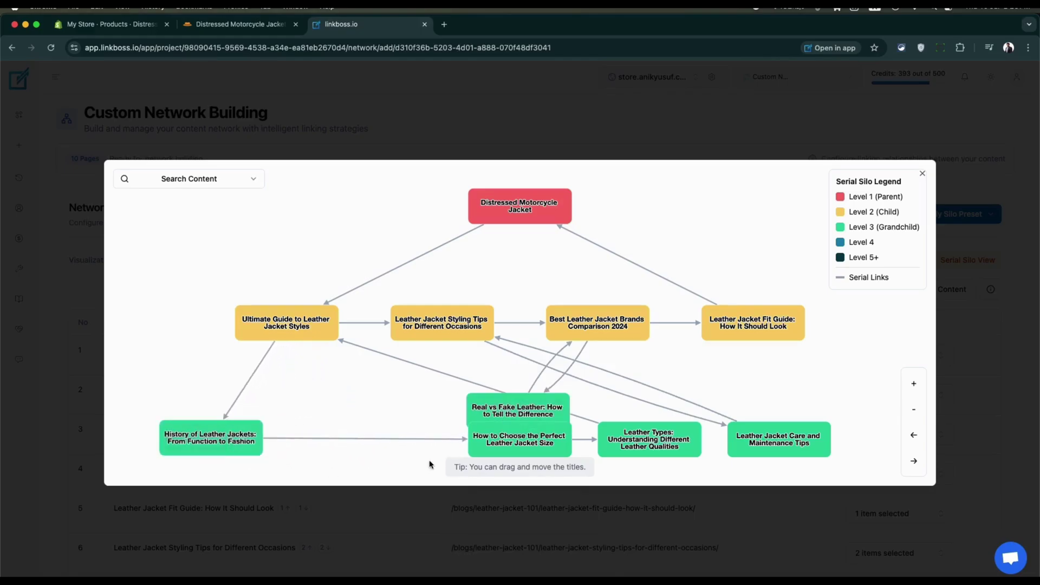
left_click_drag(538, 437, 356, 432)
left_click_drag(660, 445, 487, 436)
left_click_drag(551, 417, 843, 430)
left_click_drag(753, 445, 579, 436)
left_click_drag(826, 436, 749, 435)
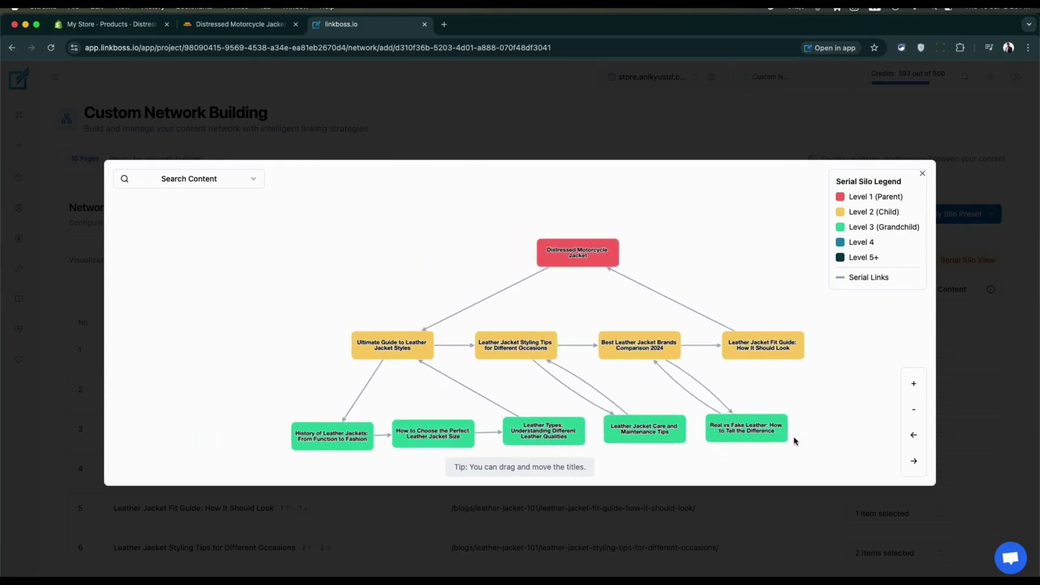
Step: Close the serial diagram and generate a Circle Jerk Silo with Distressed Motorcycle Jacket as pillar page
left_click(995, 224)
left_click(995, 225)
left_click(954, 376)
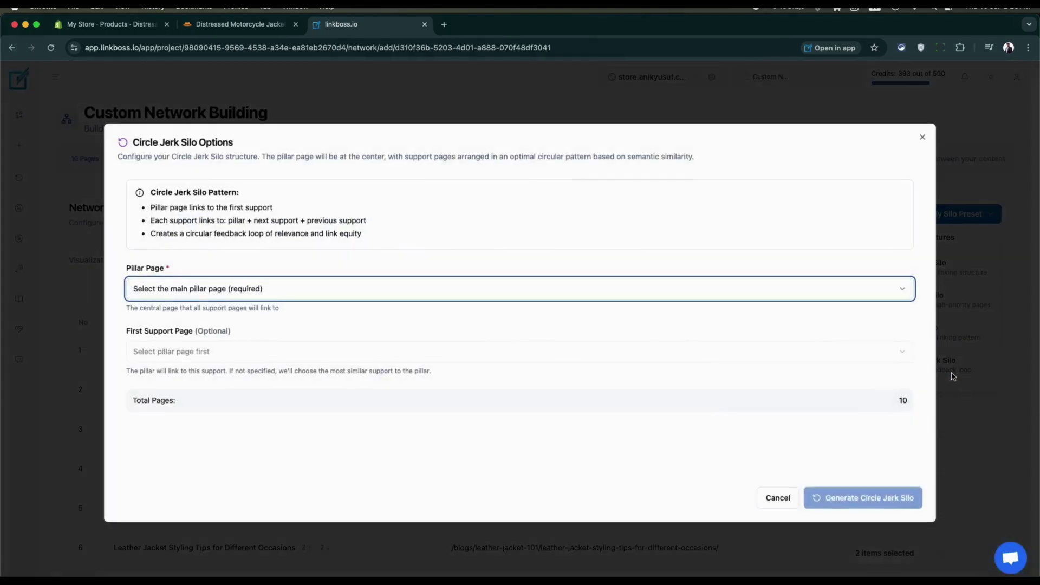
left_click(358, 292)
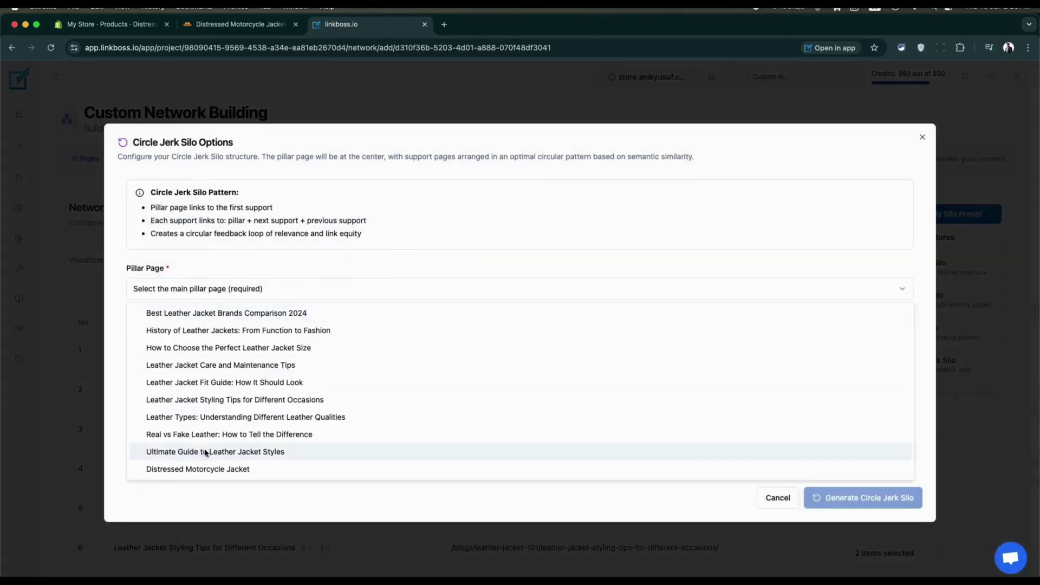
left_click(206, 470)
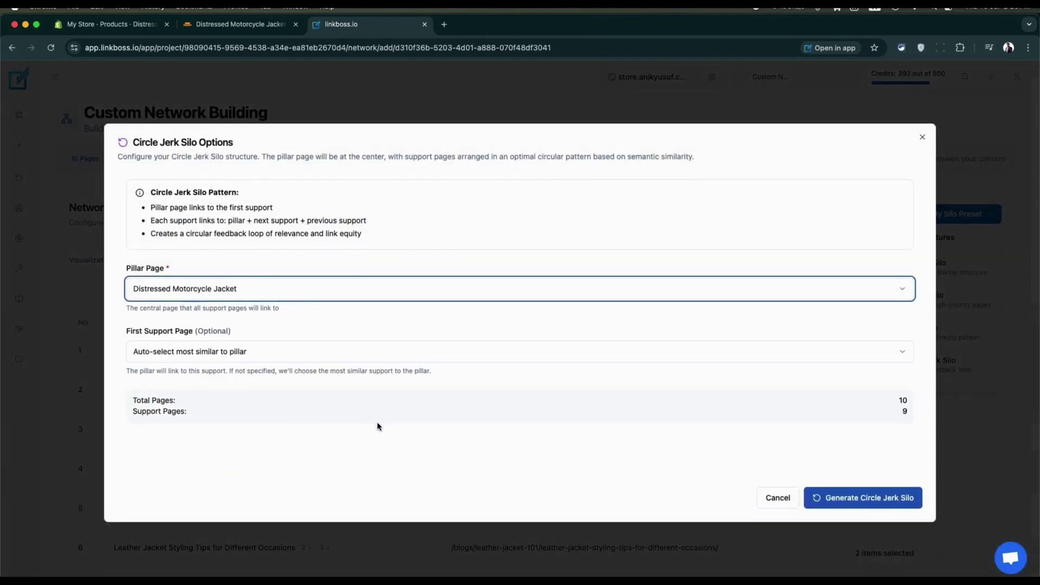
left_click(875, 501)
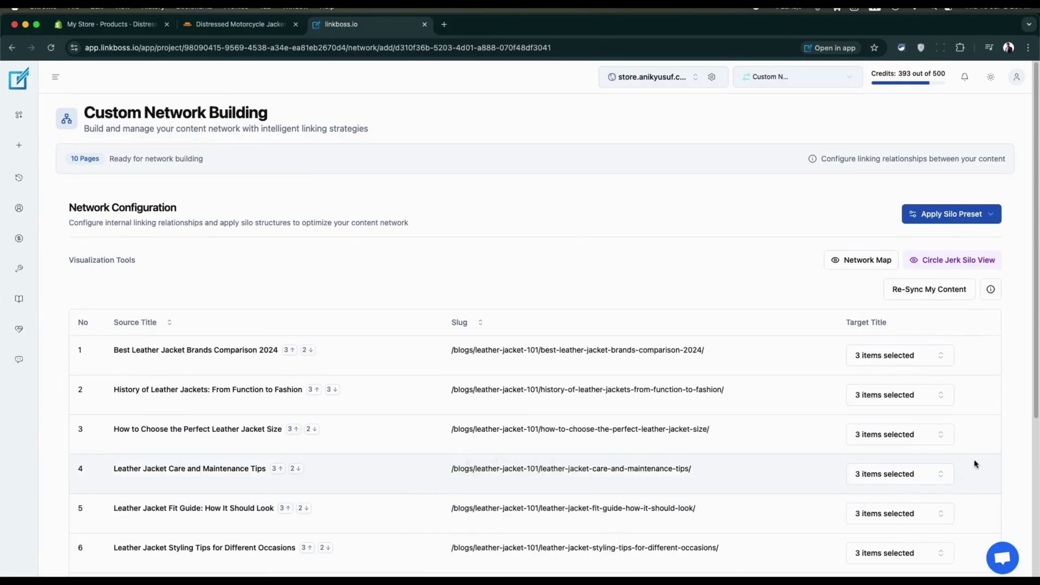
Step: Inspect the Circle Jerk Silo View map, nudging the pillar node and highlighting the pillar-to-support legend
left_click(973, 260)
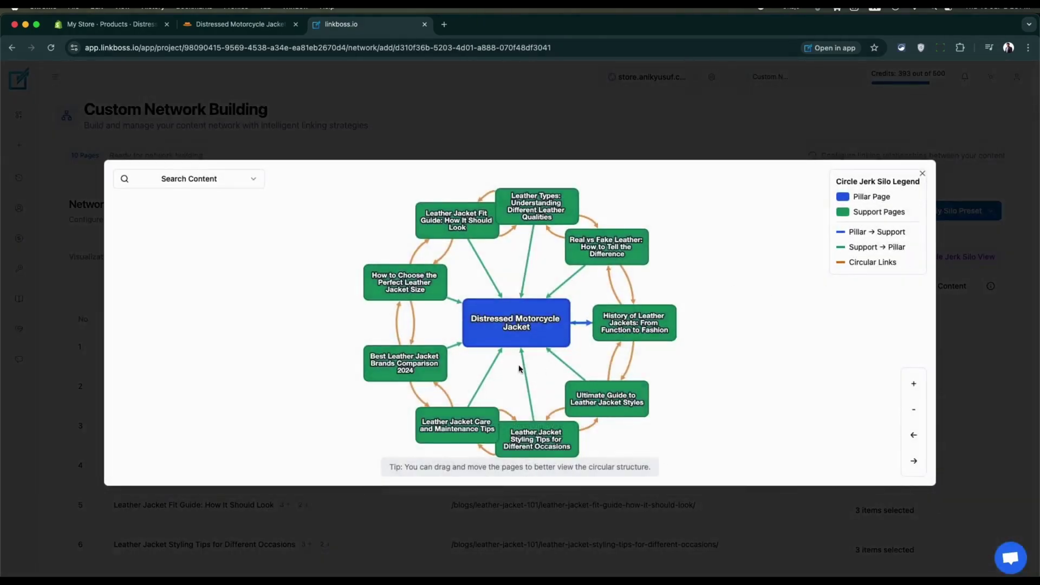
mouse_move(528, 335)
left_mouse_down()
mouse_move(581, 256)
mouse_move(544, 330)
mouse_move(526, 336)
left_mouse_up()
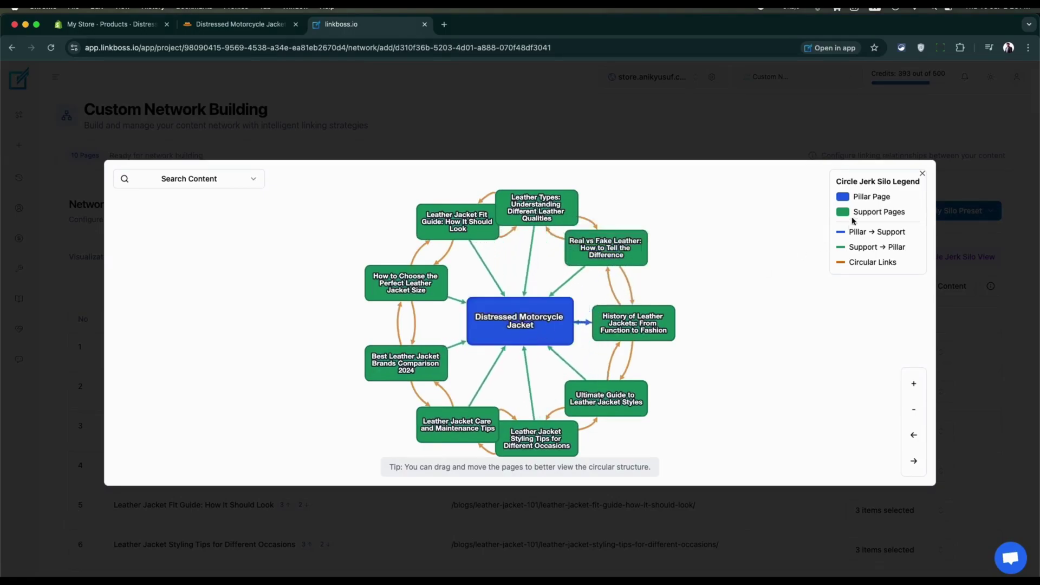
left_click_drag(850, 229, 903, 265)
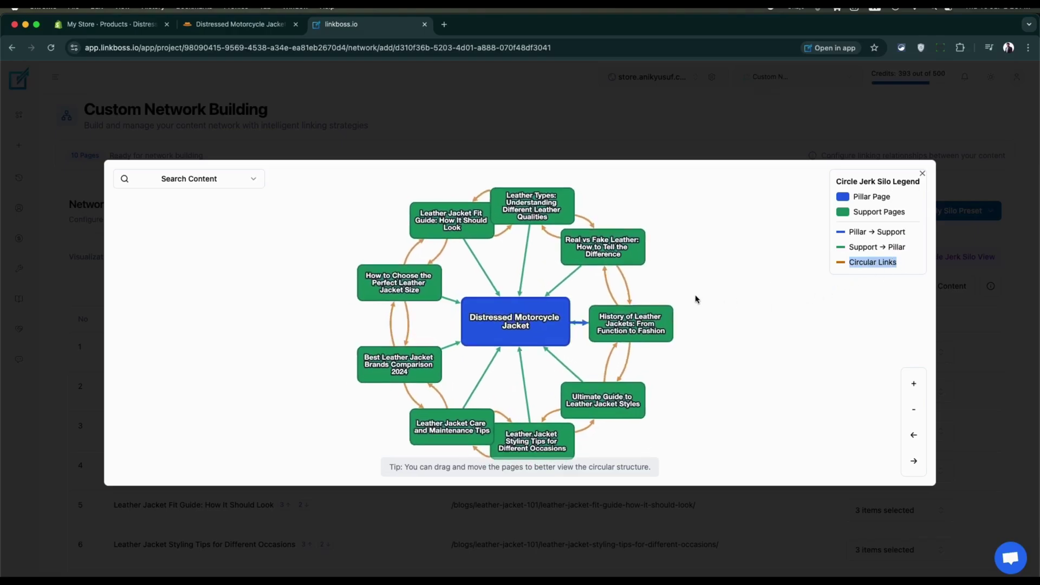
mouse_move(553, 315)
left_mouse_down()
mouse_move(734, 219)
mouse_move(559, 279)
mouse_move(541, 300)
mouse_move(553, 308)
left_mouse_up()
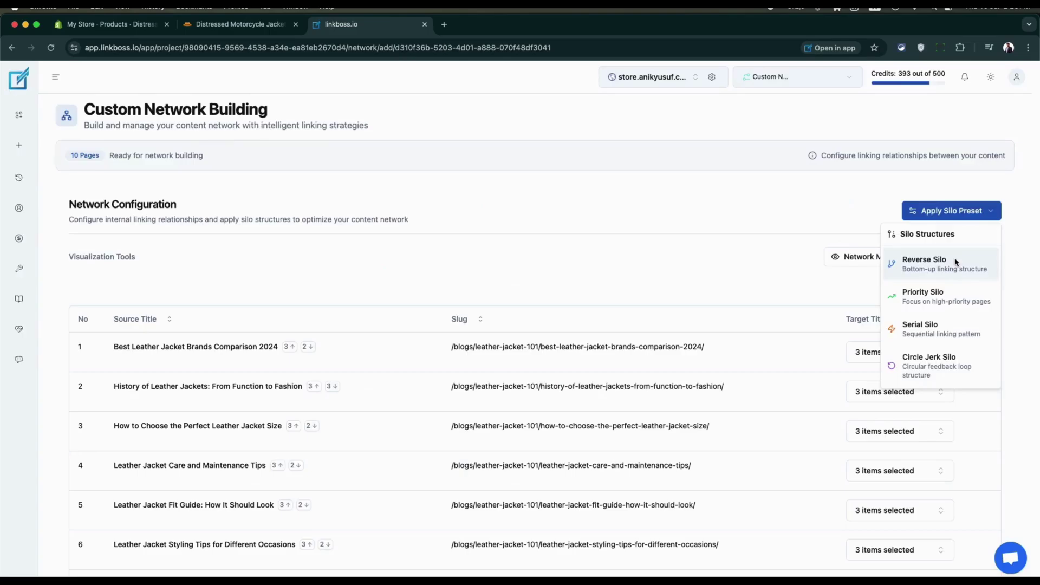
Step: Generate a Reverse Silo with Distressed Motorcycle Jacket as parent and Max Hierarchy Levels 4
left_click(955, 263)
left_click(219, 307)
scroll(108, 494, "down", 1)
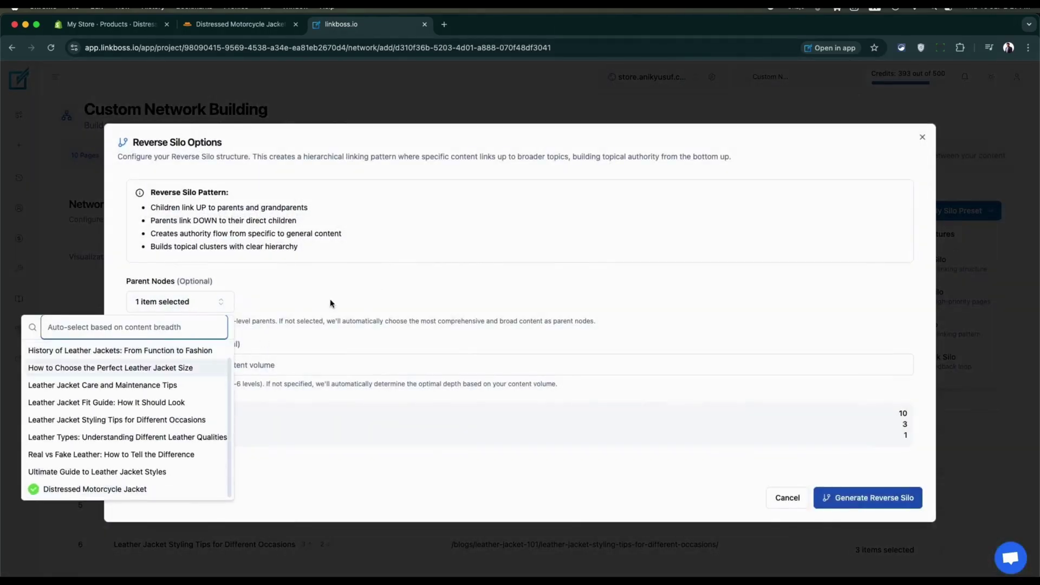
left_click(331, 301)
left_click(281, 364)
type("4")
left_click(666, 458)
left_click(840, 496)
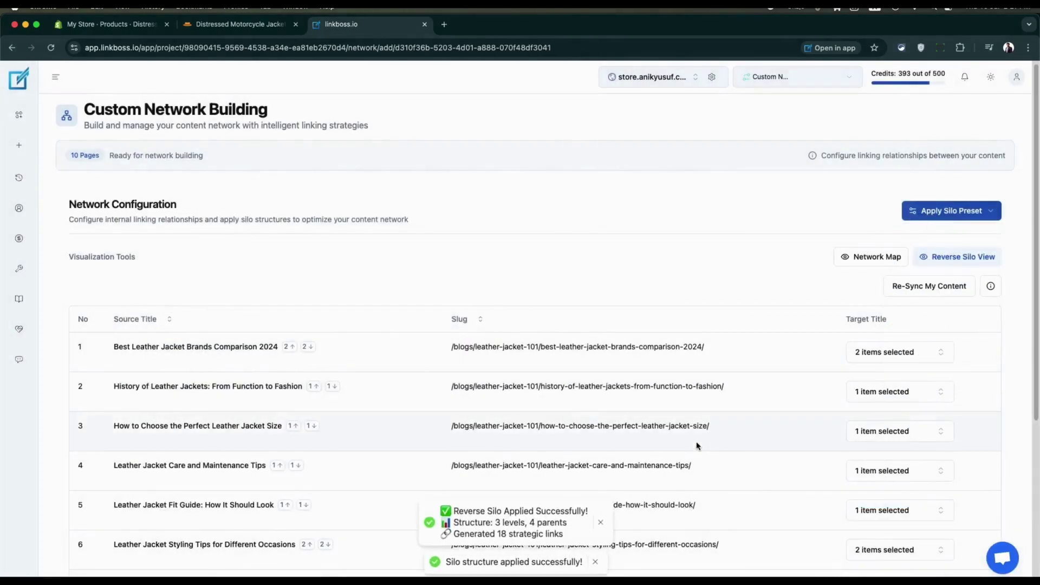
scroll(697, 446, "down", 10)
Step: Apply the network configuration, saving the 18 silo links as pending
left_click(917, 557)
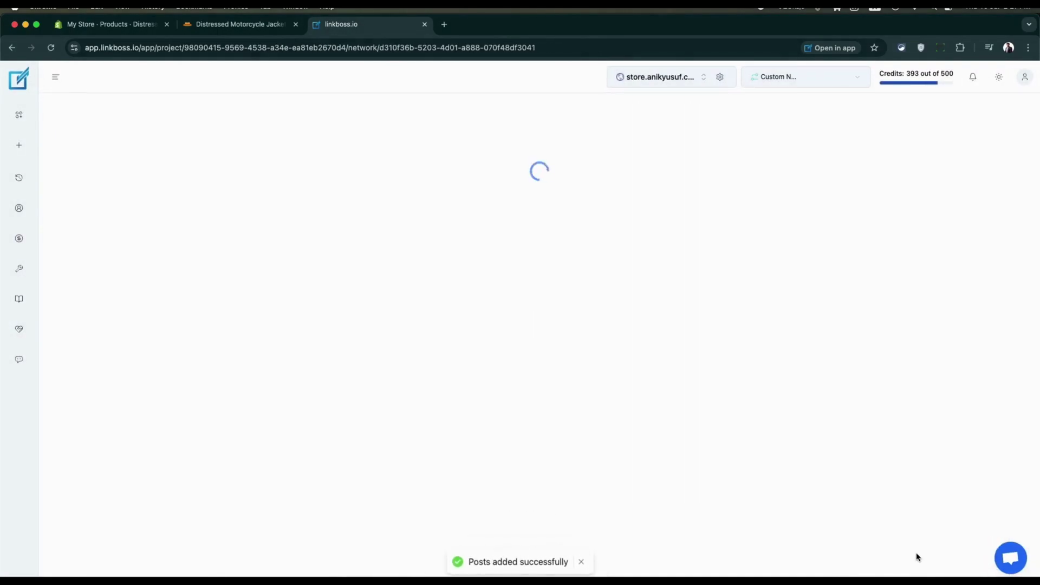
scroll(922, 537, "down", 7)
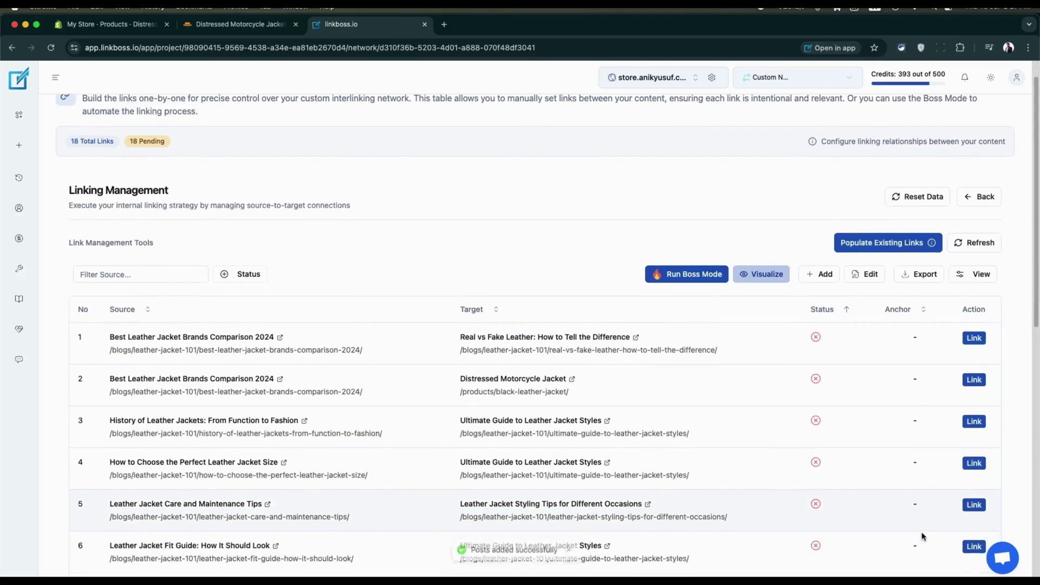
scroll(923, 537, "down", 3)
scroll(923, 537, "up", 4)
scroll(923, 536, "up", 7)
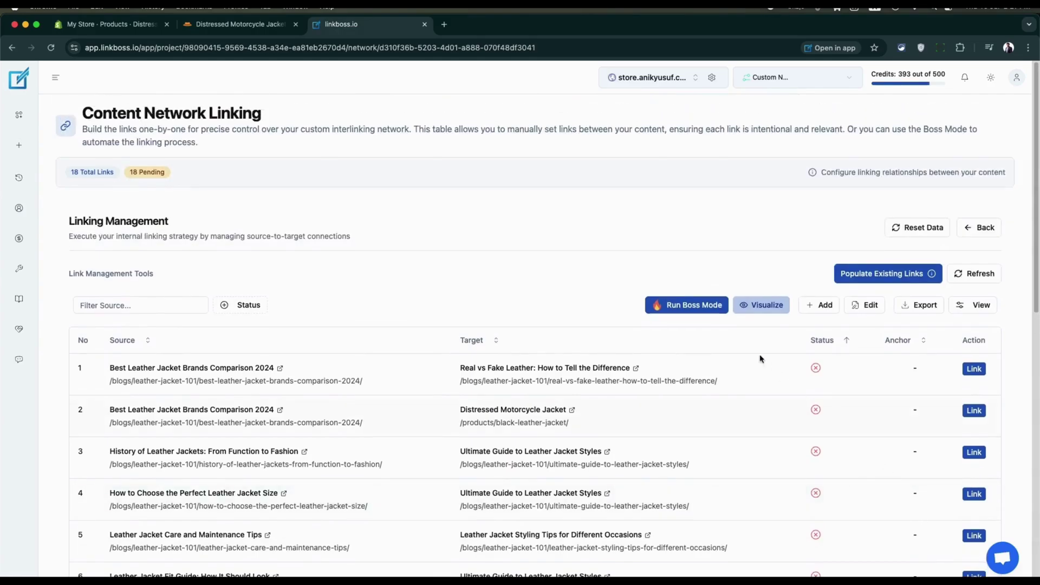
Step: Spread the Best Leather Jacket Brands and styling tips nodes apart in the network graph, then close it
left_click(755, 307)
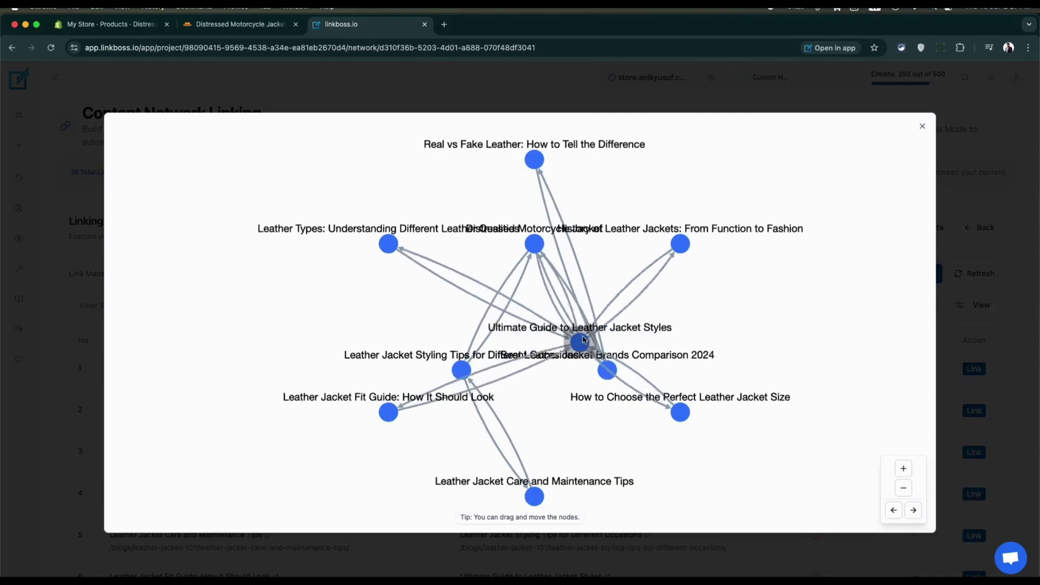
left_click_drag(604, 371, 707, 367)
left_click_drag(468, 370, 419, 356)
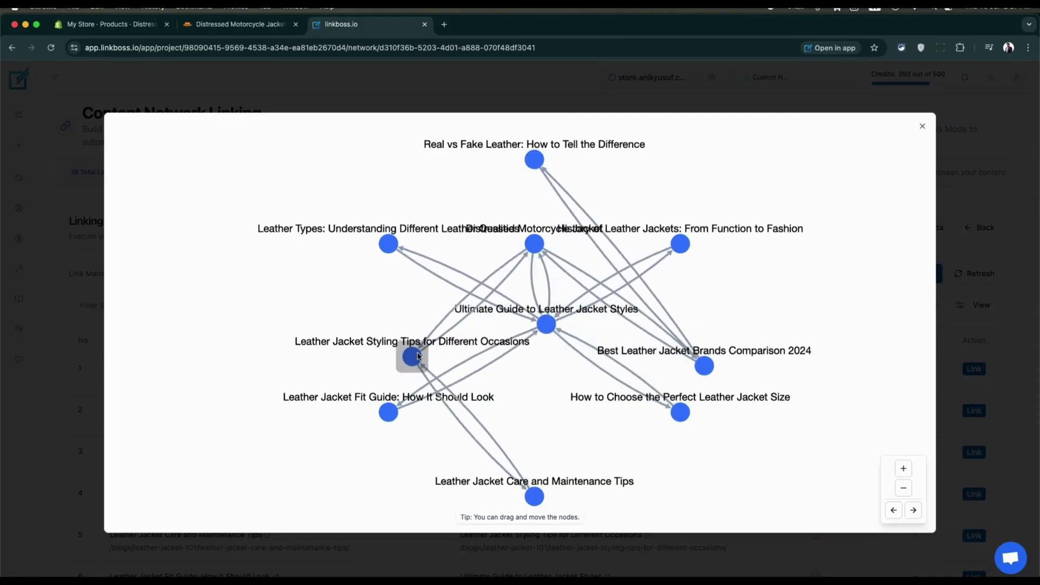
left_click(922, 128)
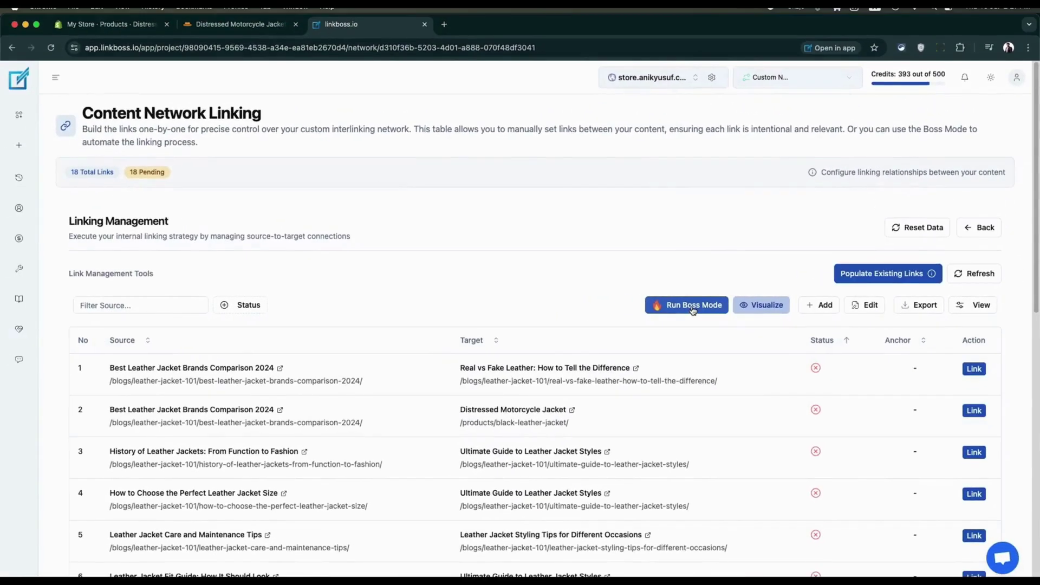
Step: Run Boss Mode skipping the first paragraph, then close the resulting link graph
left_click(692, 307)
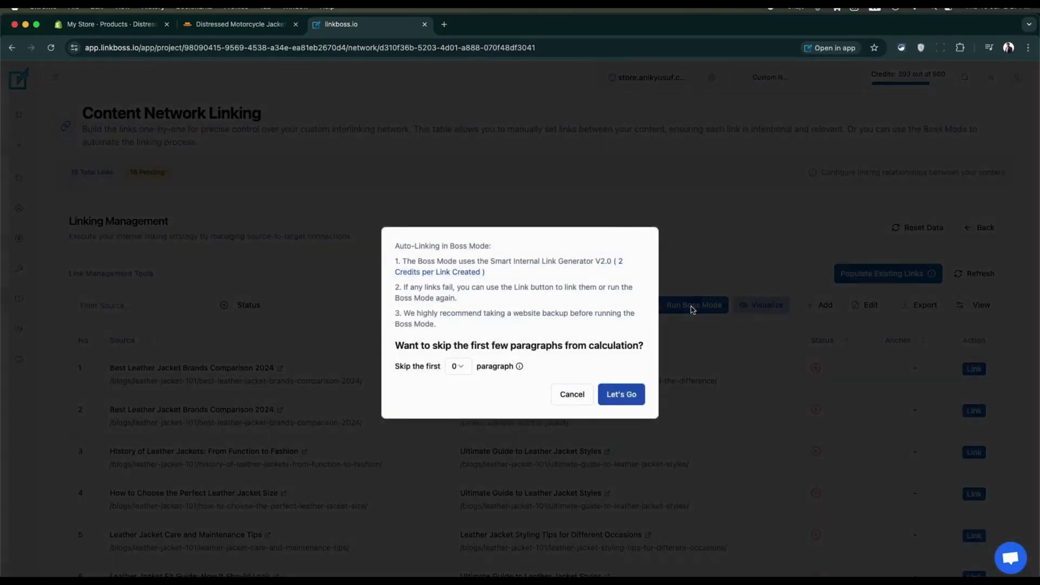
left_click(456, 366)
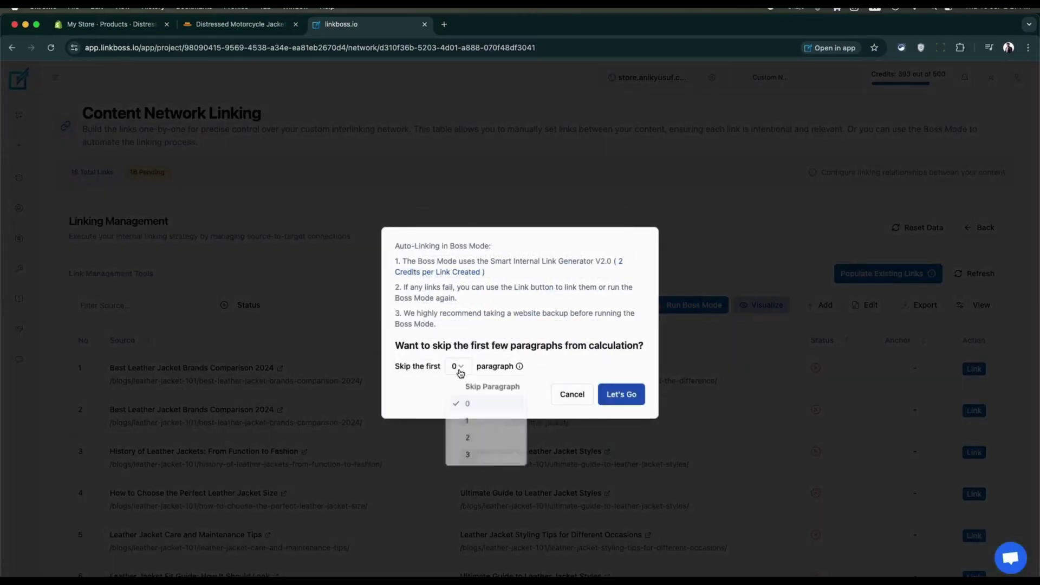
left_click(467, 423)
left_click(619, 397)
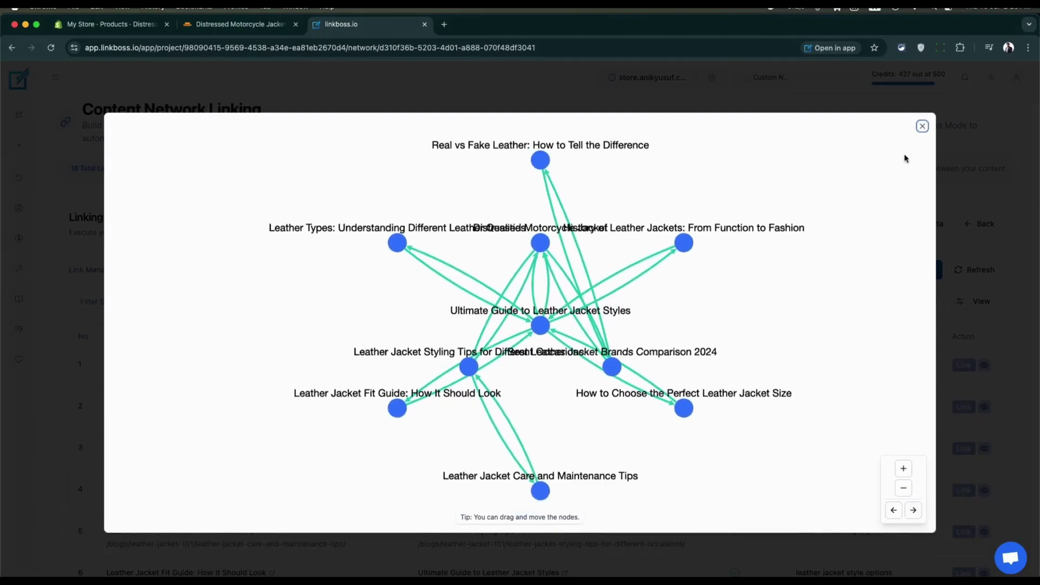
left_click(923, 127)
scroll(791, 432, "down", 5)
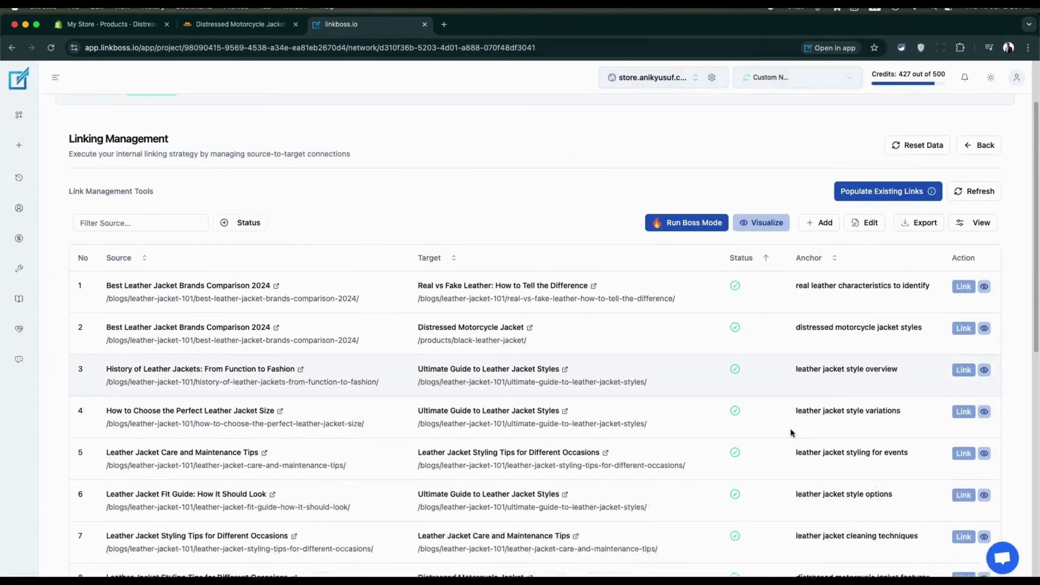
Step: Preview row 10's 'best leather jacket brands 2024' placement, then open the Real vs Fake Leather post live
scroll(791, 432, "down", 3)
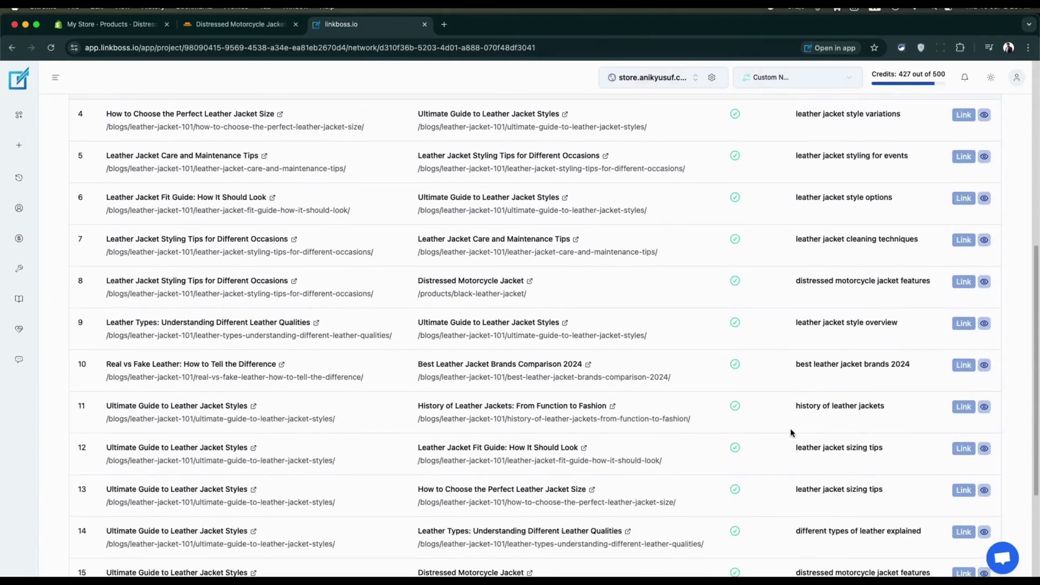
left_click(988, 369)
scroll(650, 354, "down", 8)
scroll(650, 354, "down", 5)
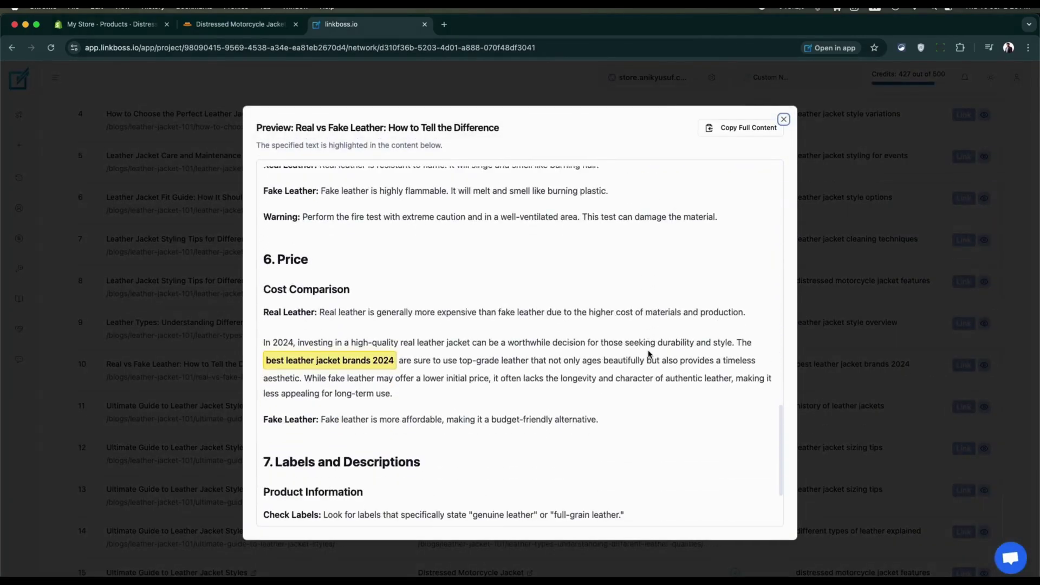
left_click(784, 120)
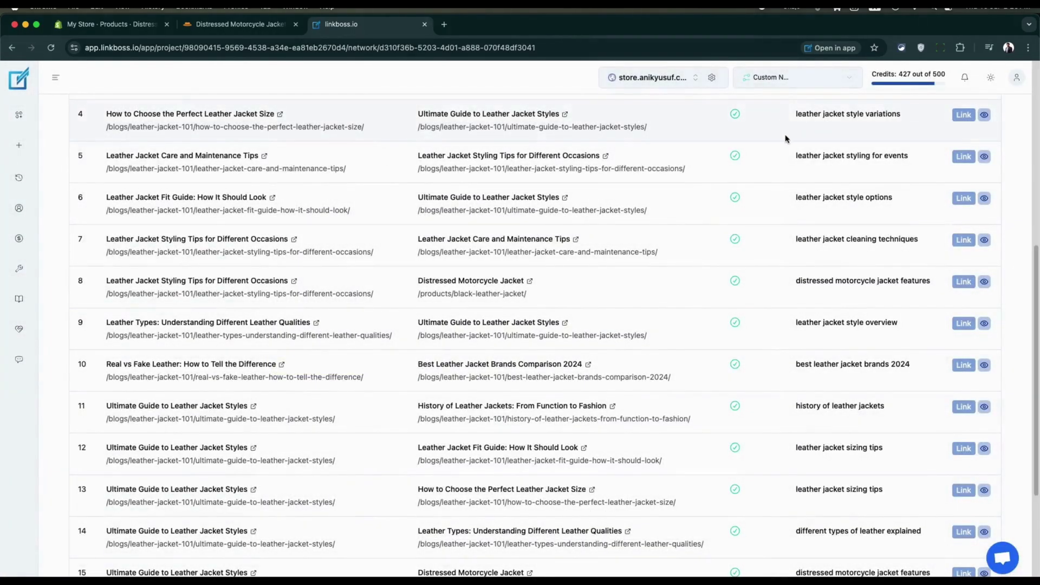
left_click(260, 364, "super")
left_click(490, 23)
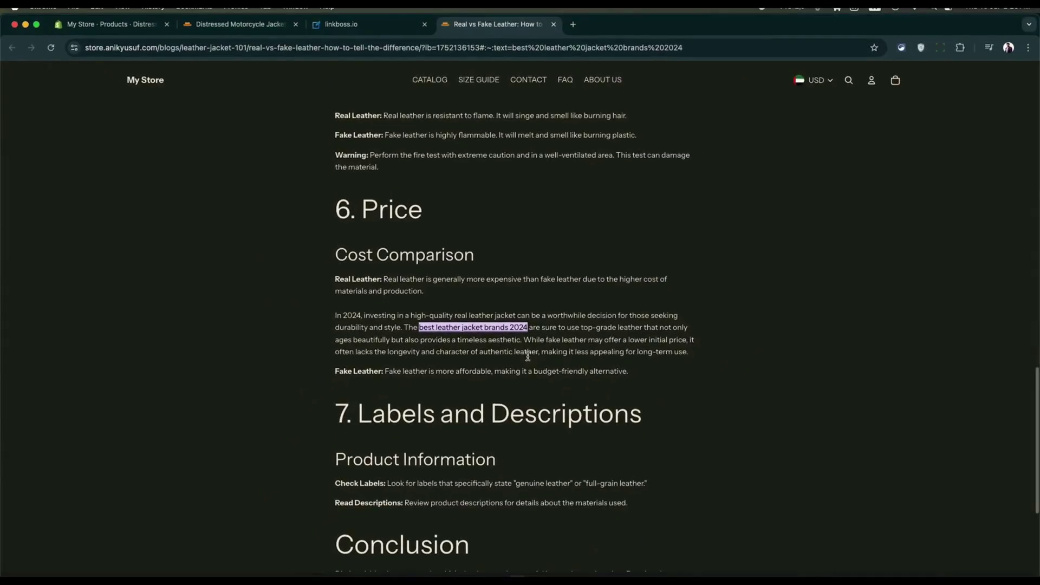
Step: Confirm the link in the Price section, start a New Silo in LinkBoss, then return to the store tab
scroll(527, 357, "down", 2)
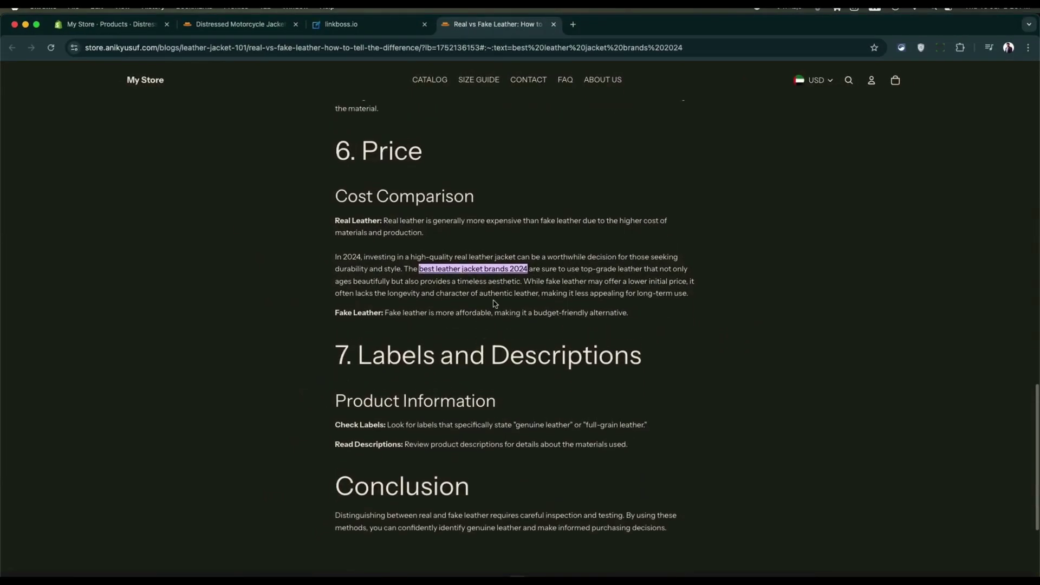
left_click(358, 24)
scroll(529, 357, "up", 3)
scroll(529, 358, "down", 3)
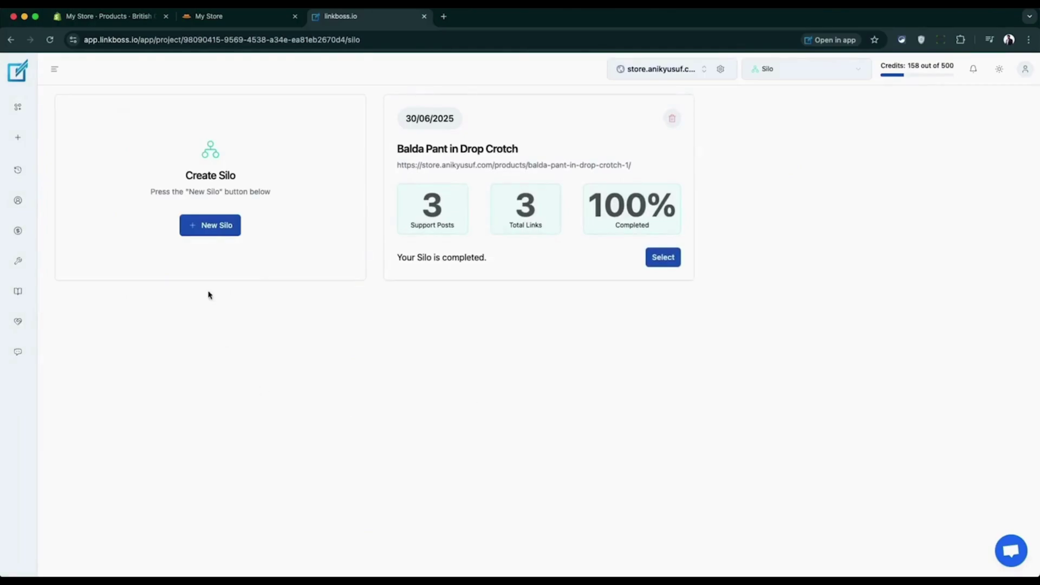
left_click(216, 225)
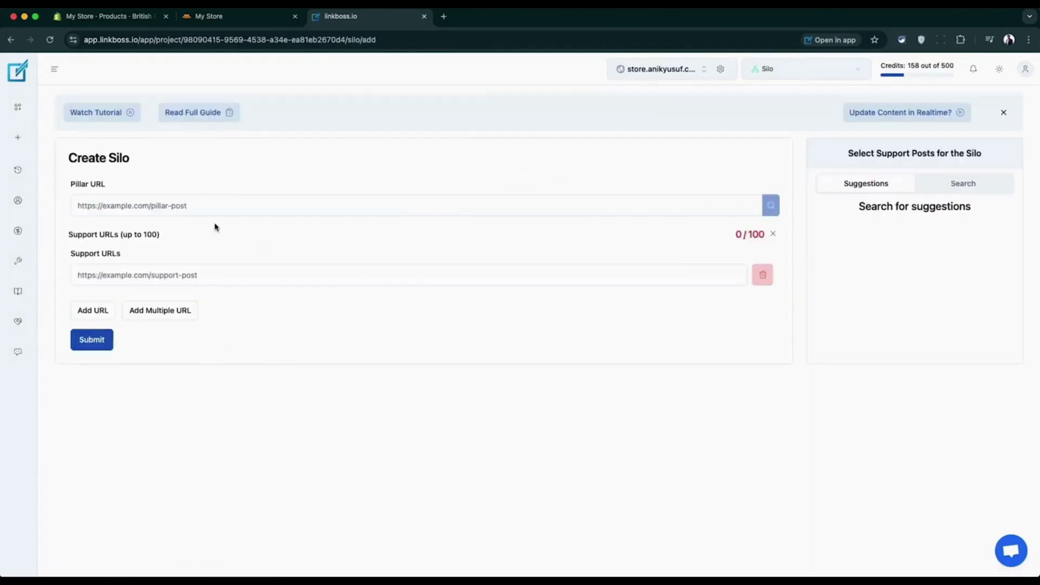
left_click(255, 24)
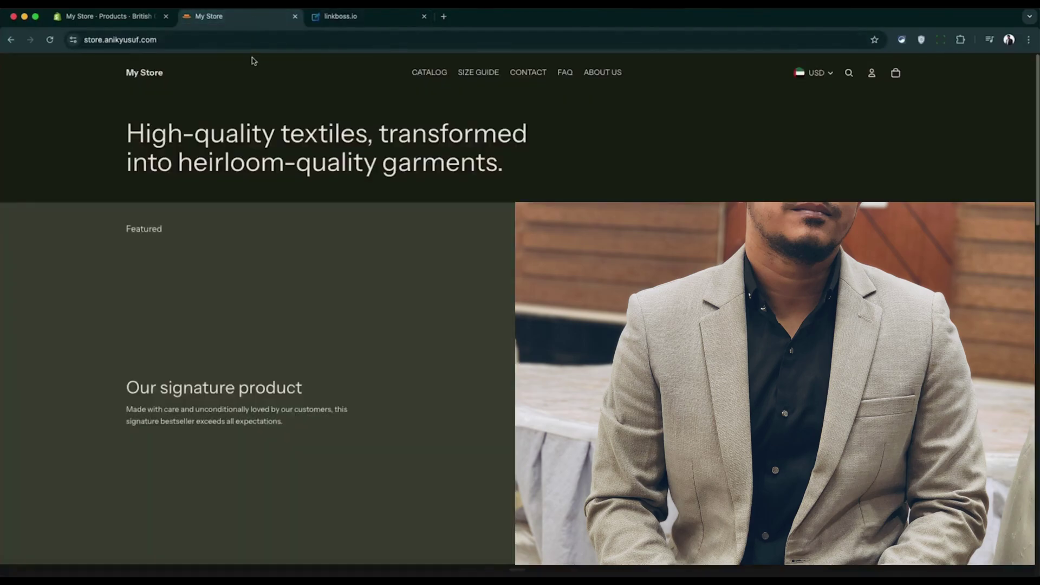
Step: Open the British Officer's Shirt storefront page from admin and select its web address
left_click(141, 21)
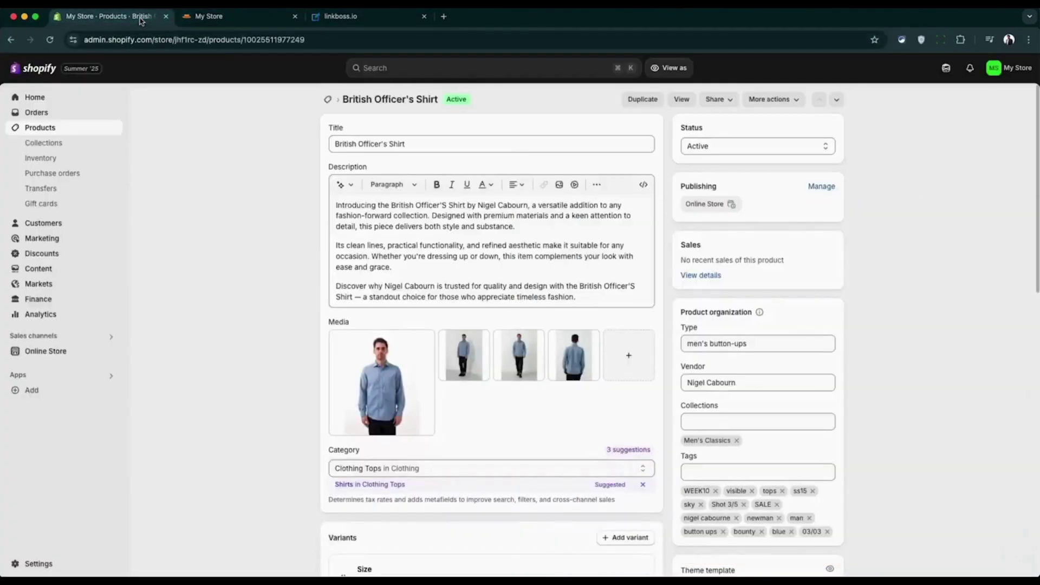
left_click(678, 106)
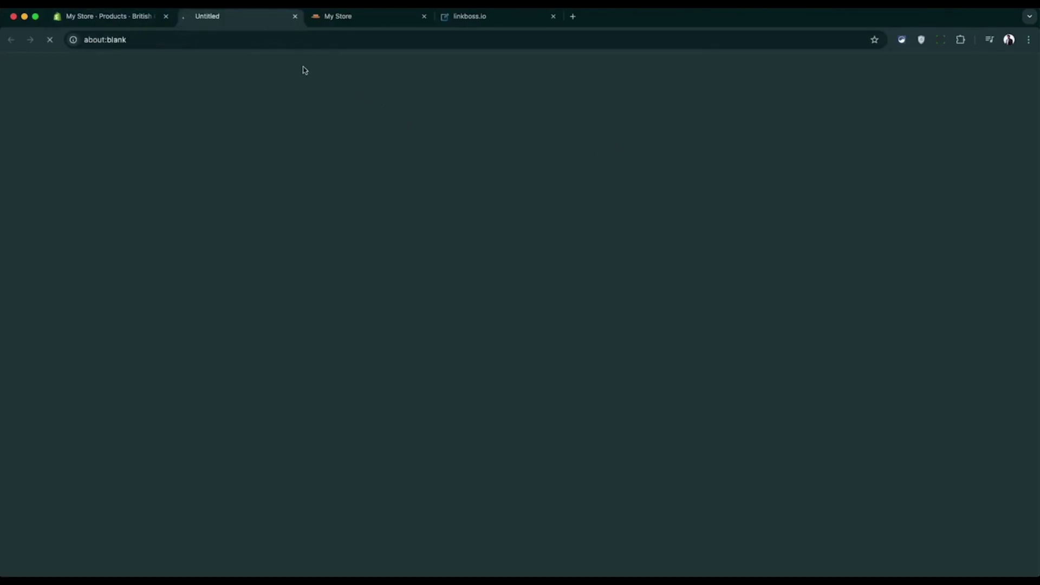
left_click_drag(230, 16, 292, 28)
left_click(295, 17)
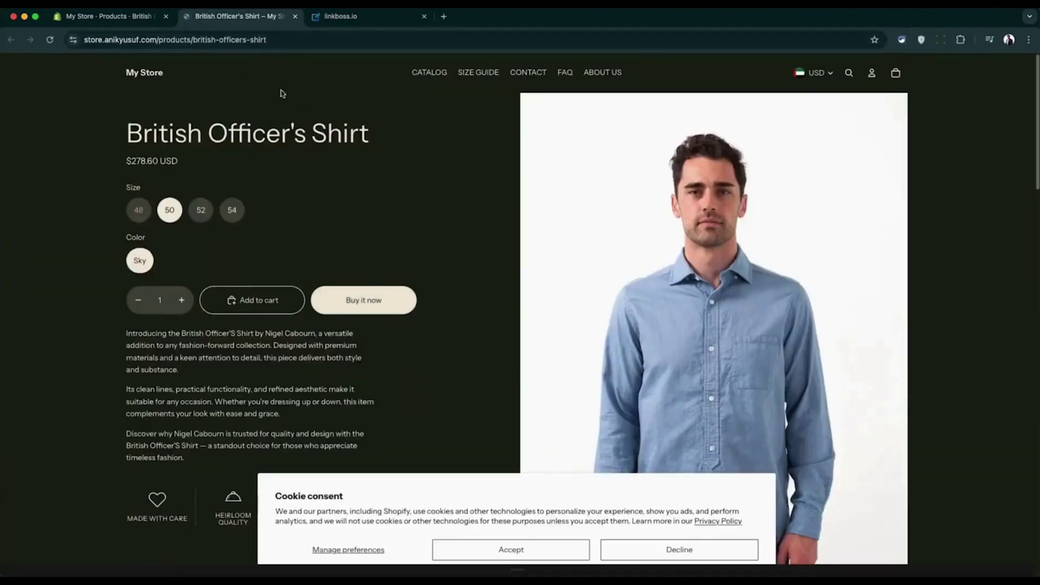
left_click(253, 38)
key("cmd+c")
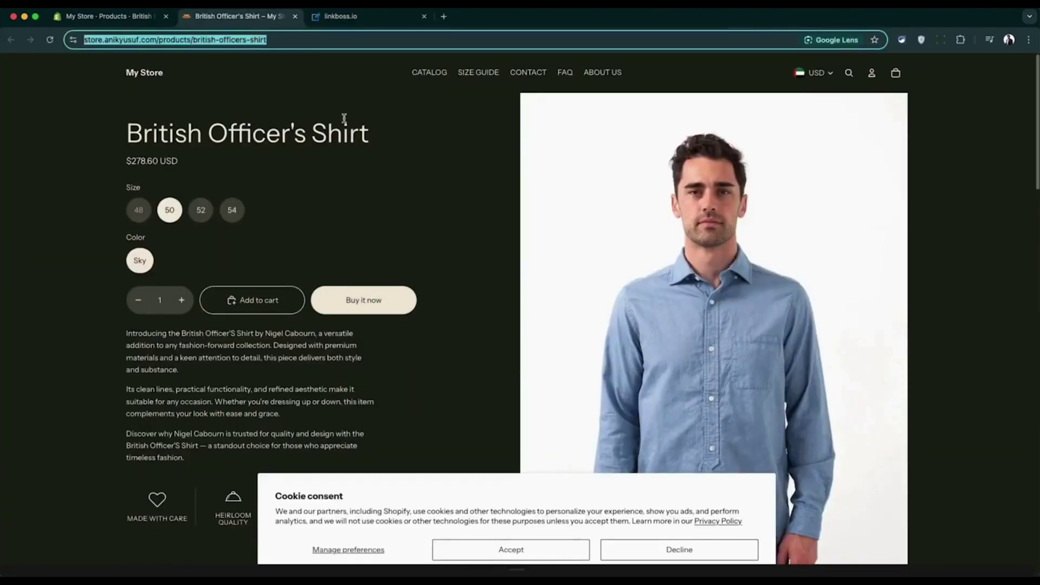
Step: Paste the product URL as the silo's Pillar URL and fetch support-post suggestions
left_click(342, 16)
left_click(311, 211)
key("cmd+v")
left_click(770, 206)
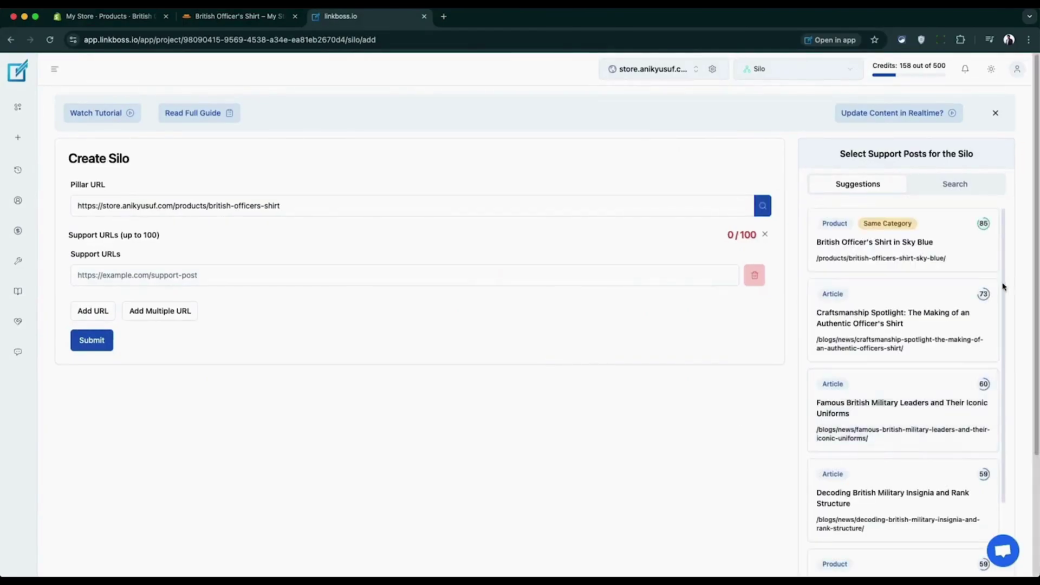
Step: Add Craftsmanship Spotlight, Famous British Military Leaders, Decoding British Military Insignia and Customer Spotlight as support articles
left_click(957, 335)
left_click(862, 418)
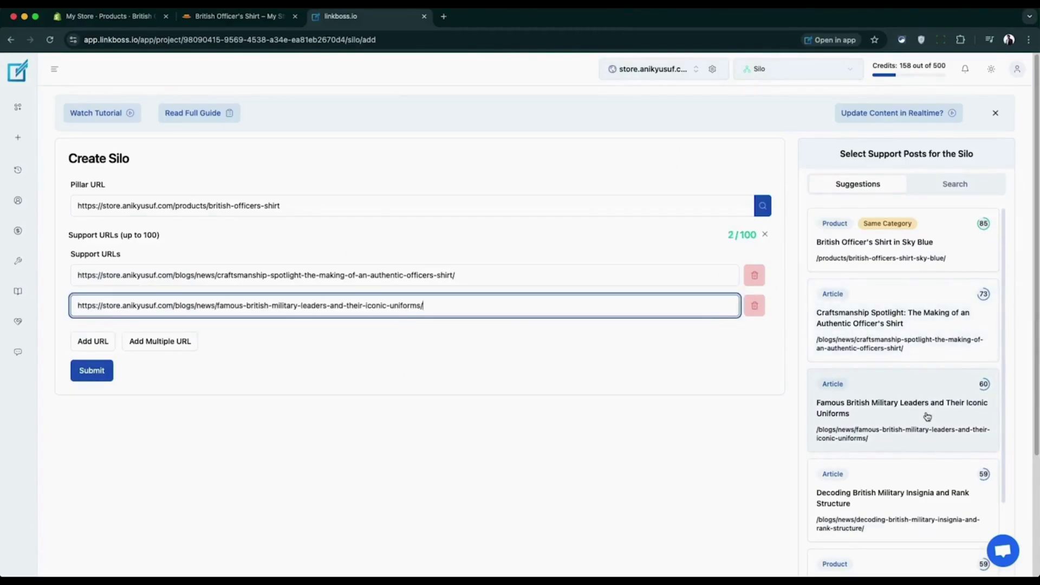
scroll(889, 449, "down", 2)
left_click(899, 479)
scroll(897, 485, "down", 2)
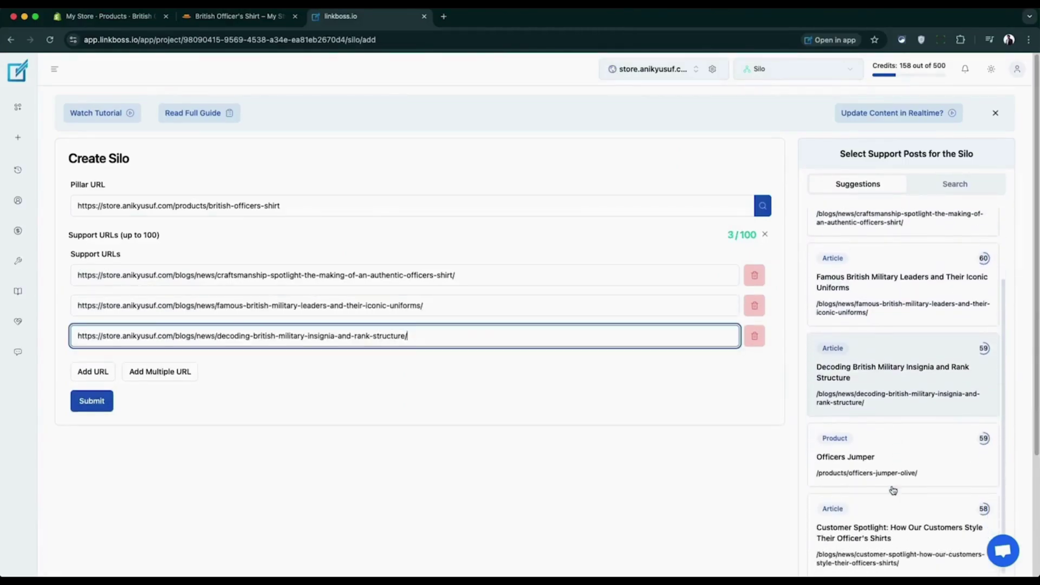
left_click(883, 539)
Step: Add From Ceremony to Street Style, How to Style Military-Inspired Pieces, Gentleman's Guide and Size and Fit Guide, then create the silo
scroll(884, 538, "down", 2)
left_click(890, 530)
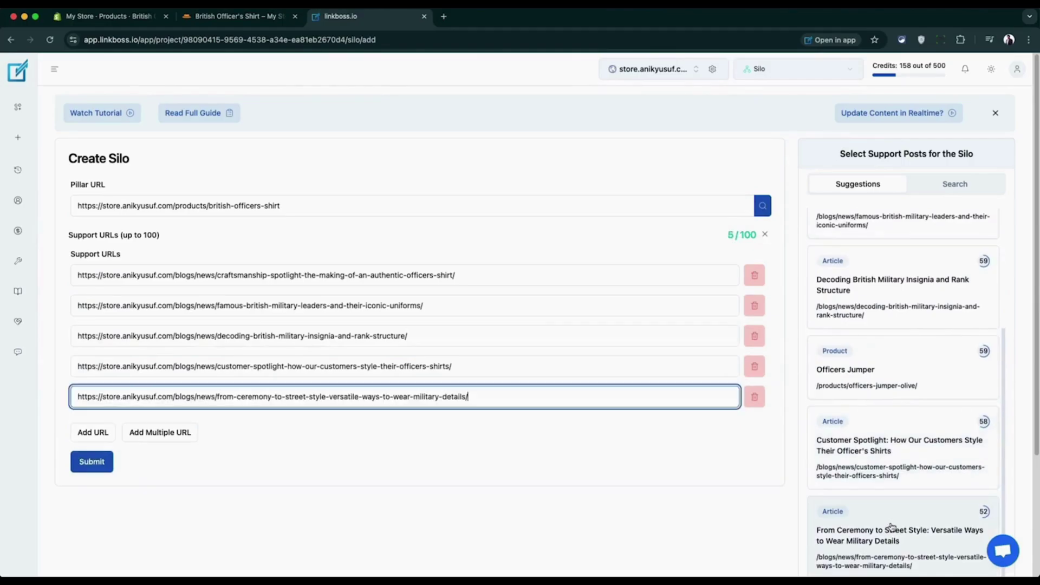
scroll(890, 526, "down", 4)
left_click(891, 521)
scroll(893, 522, "down", 2)
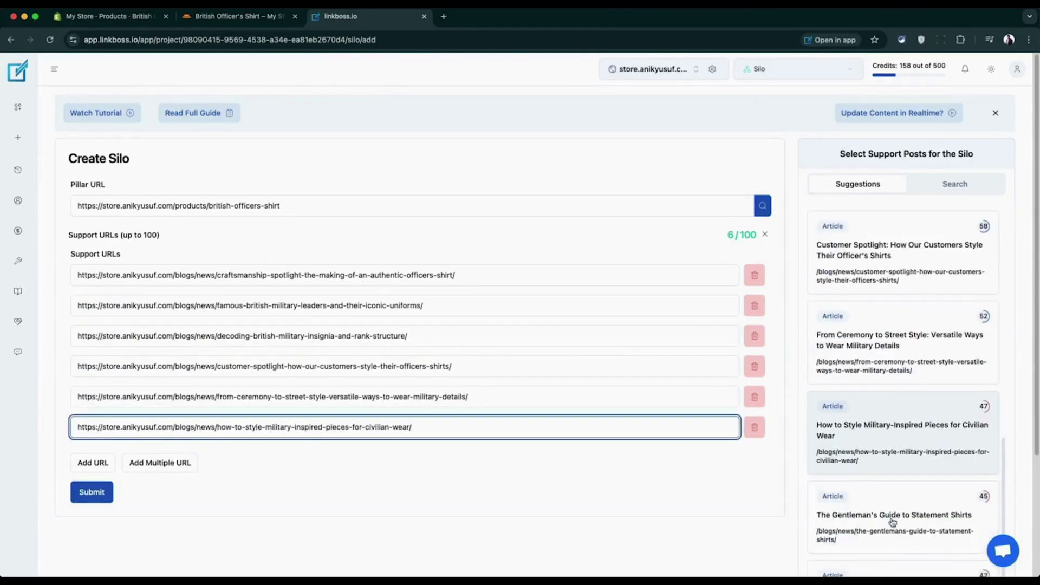
left_click(892, 521)
scroll(892, 521, "down", 3)
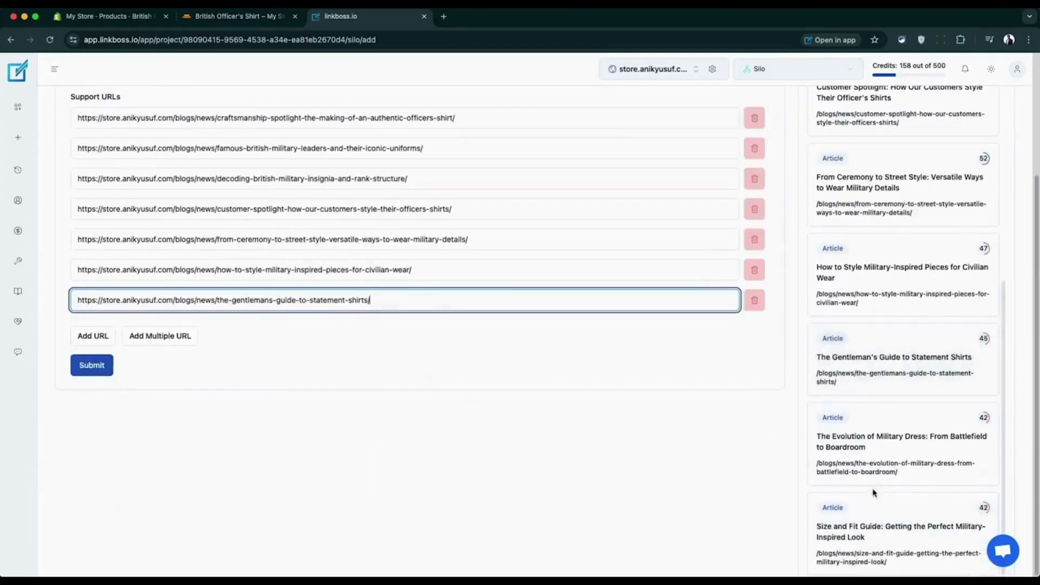
left_click(886, 526)
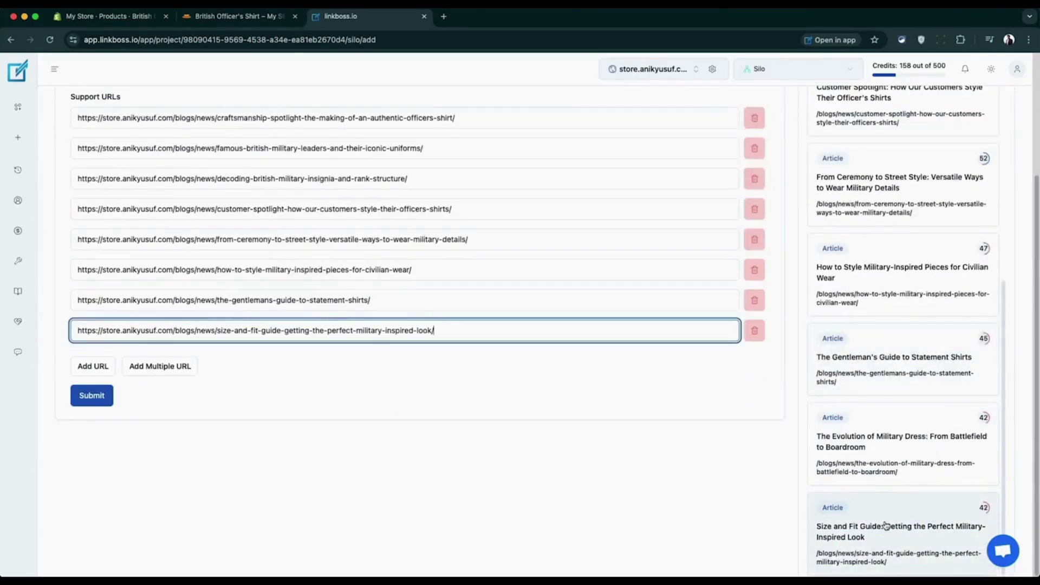
scroll(557, 408, "up", 2)
scroll(556, 408, "up", 1)
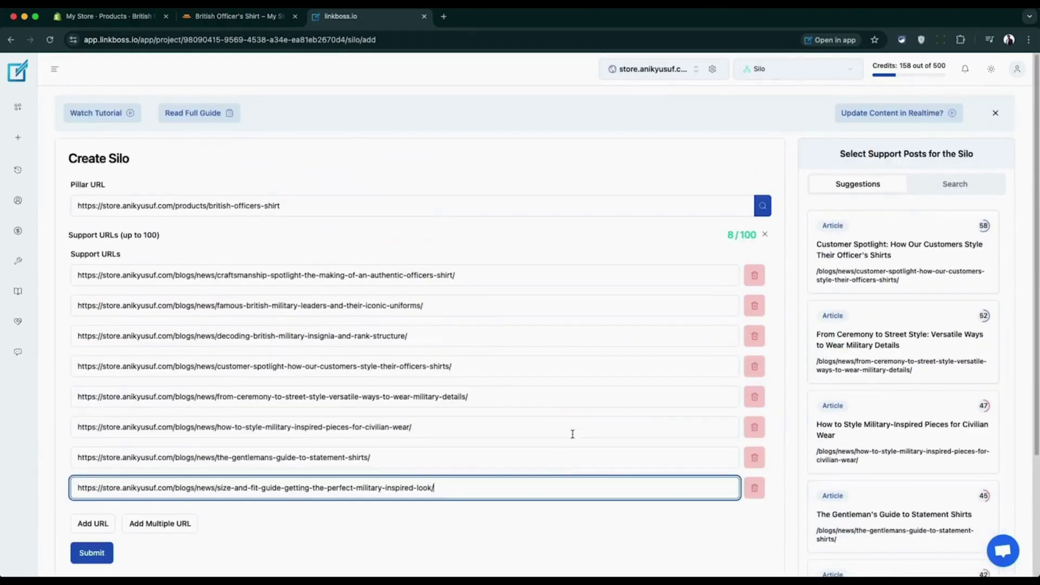
left_click(92, 553)
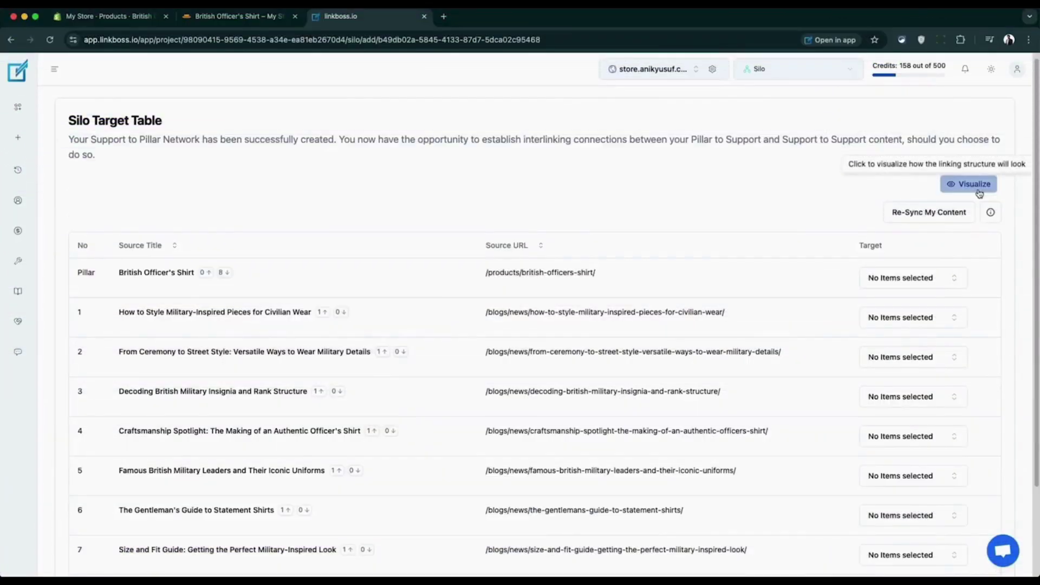
Step: Zoom out the pillar link graph and drag the Decoding, Size and Fit, From Ceremony and Customer Spotlight nodes apart
left_click(973, 184)
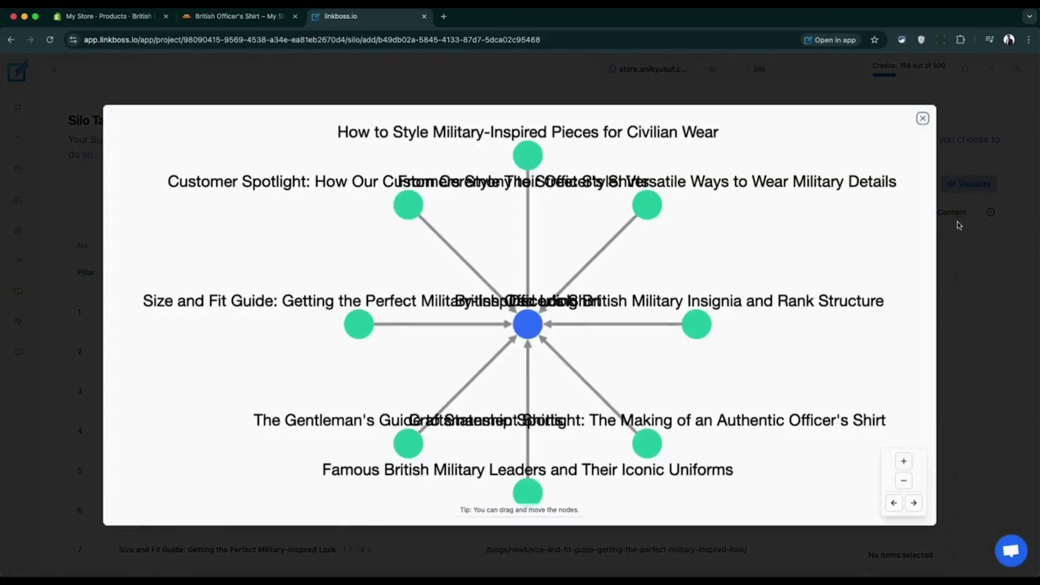
left_click_drag(690, 325, 729, 331)
left_click_drag(355, 323, 334, 277)
left_click_drag(735, 330, 734, 347)
left_click(911, 487)
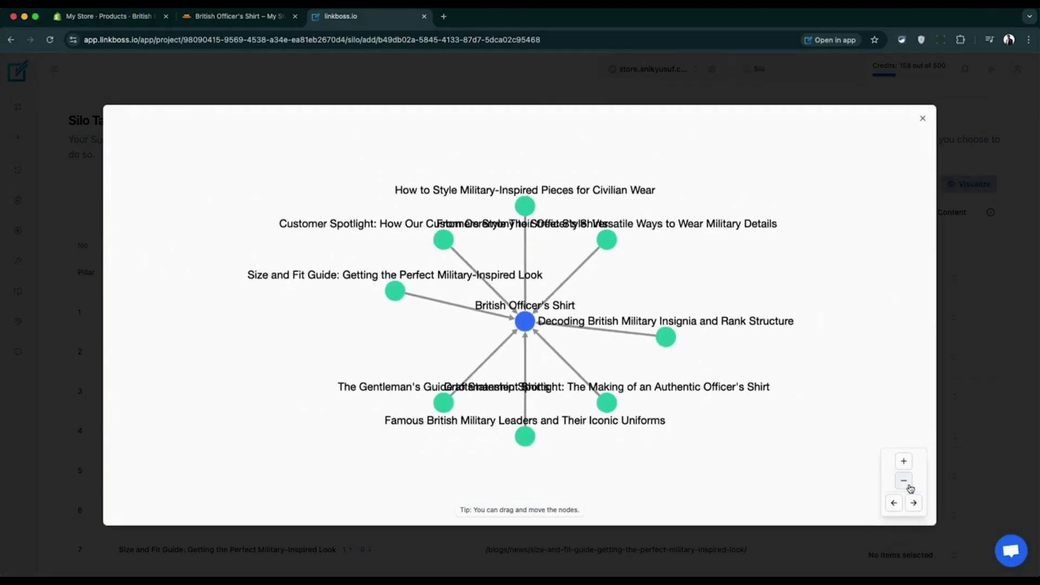
left_click_drag(606, 240, 656, 262)
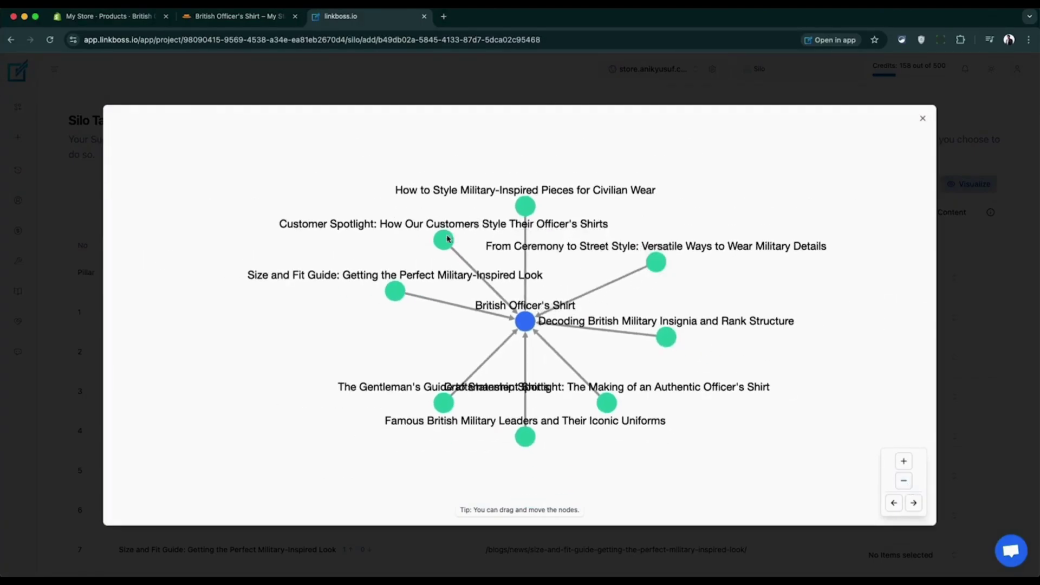
left_click_drag(449, 239, 419, 241)
left_click(923, 119)
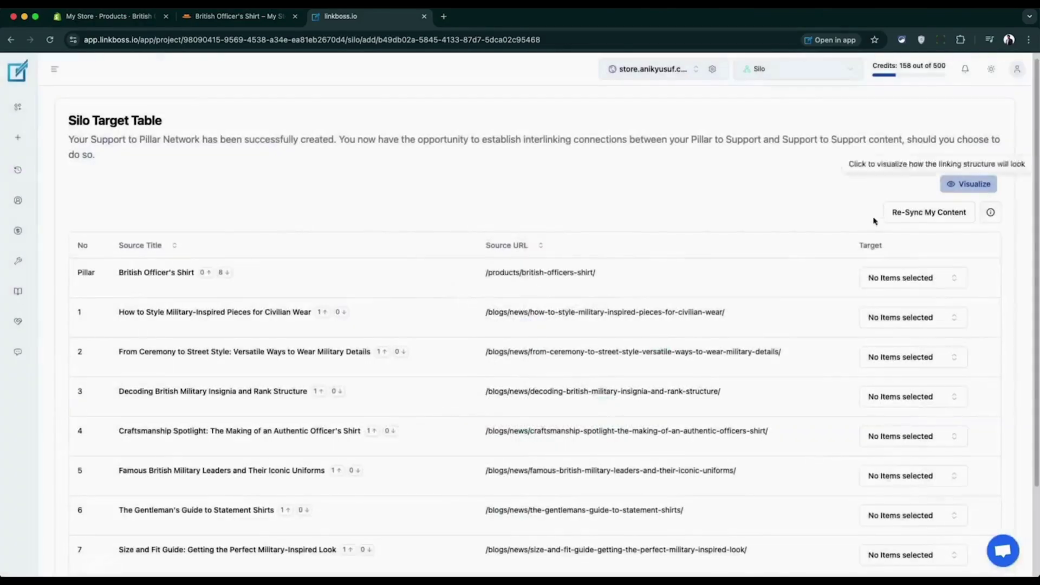
scroll(879, 303, "down", 2)
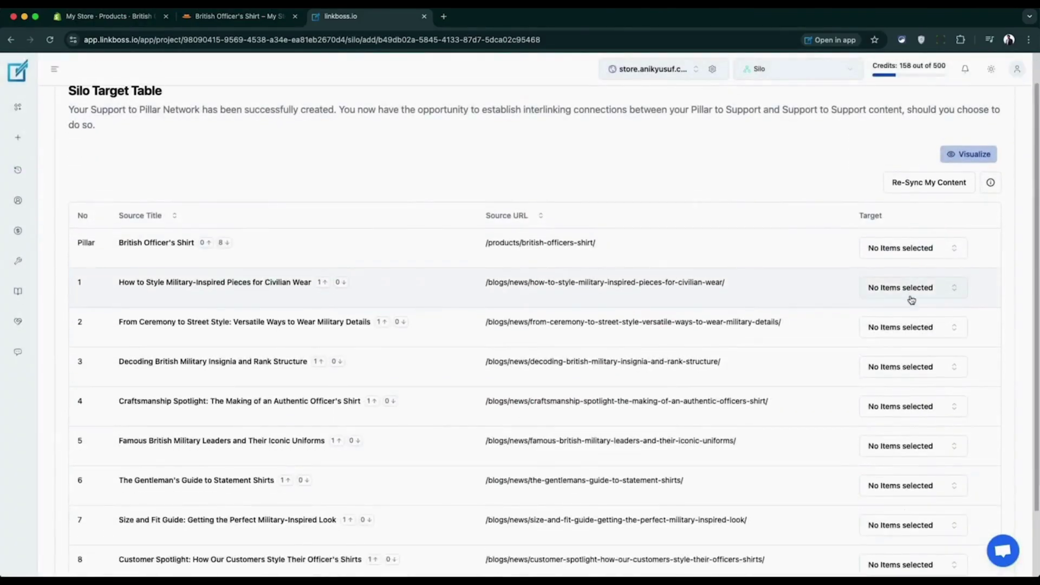
Step: Choose support-post targets for rows 1–4, with From Ceremony to Street Style as row 1's target
left_click(914, 294)
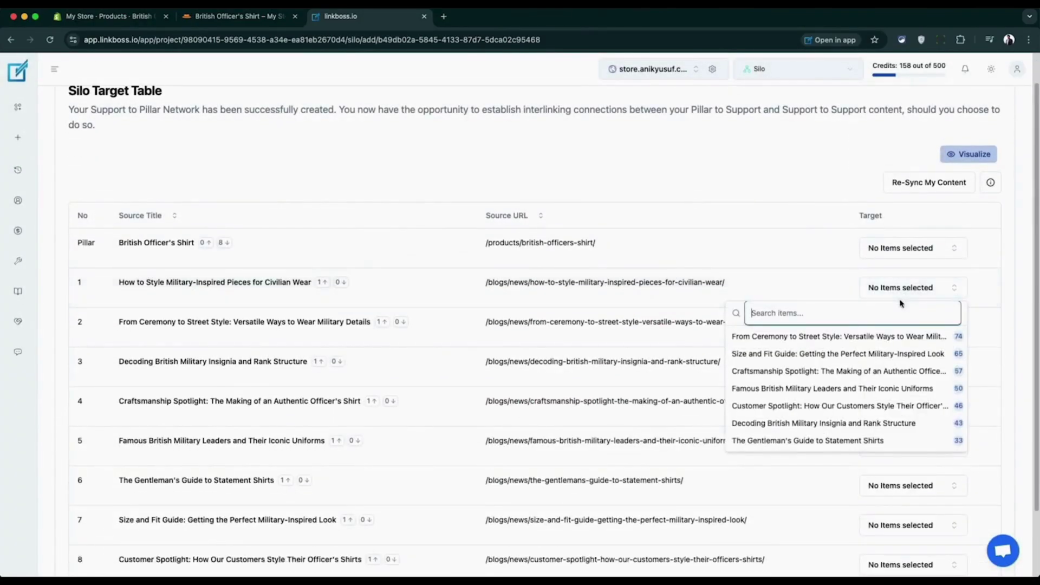
left_click(906, 336)
left_click(923, 327)
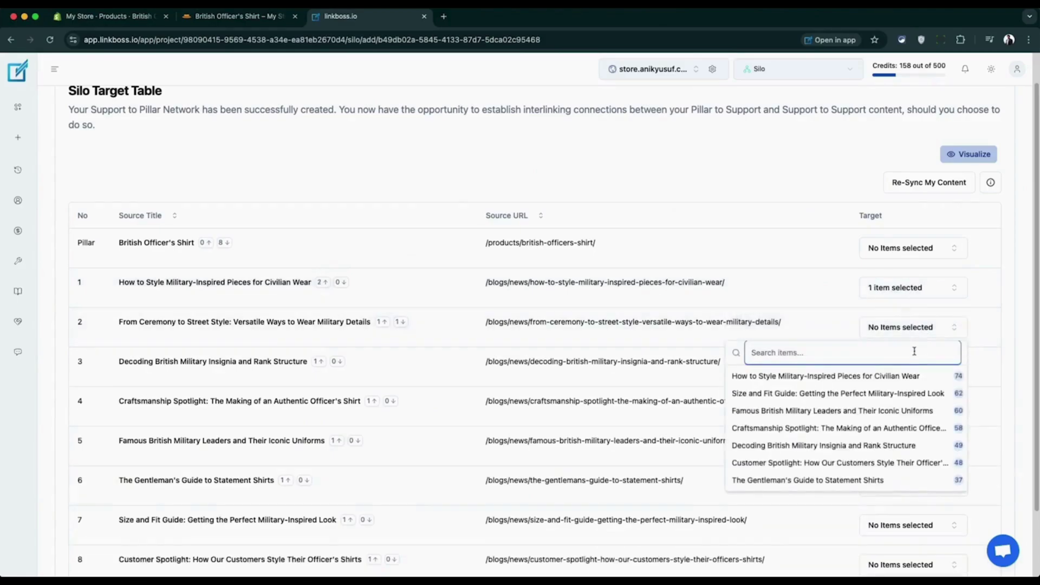
left_click(942, 373)
left_click(942, 371)
left_click(894, 467)
scroll(933, 330, "down", 3)
left_click(934, 327)
left_click(894, 463)
Step: Choose support-post targets for rows 5–8, with How to Style Military-Inspired Pieces as row 8's target
left_click(916, 367)
left_click(813, 515)
left_click(924, 406)
left_click(813, 542)
left_click(947, 451)
left_click(867, 423)
left_click(902, 487)
left_click(894, 417)
scroll(715, 523, "up", 2)
Step: View the updated ring-shaped link graph and drag overlapping nodes like From Ceremony, Customer Spotlight and Size and Fit apart
left_click(954, 190)
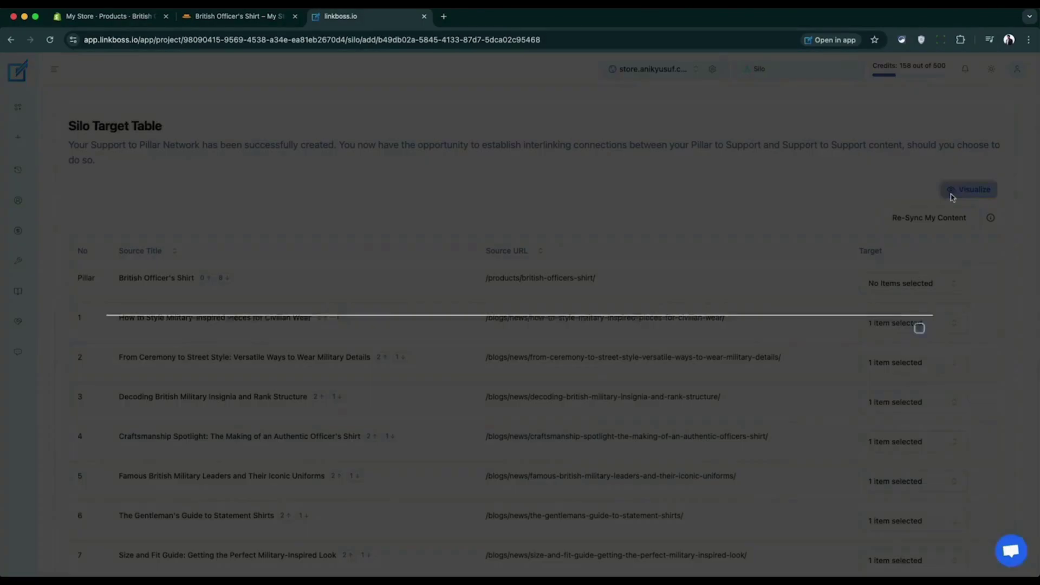
scroll(708, 320, "down", 5)
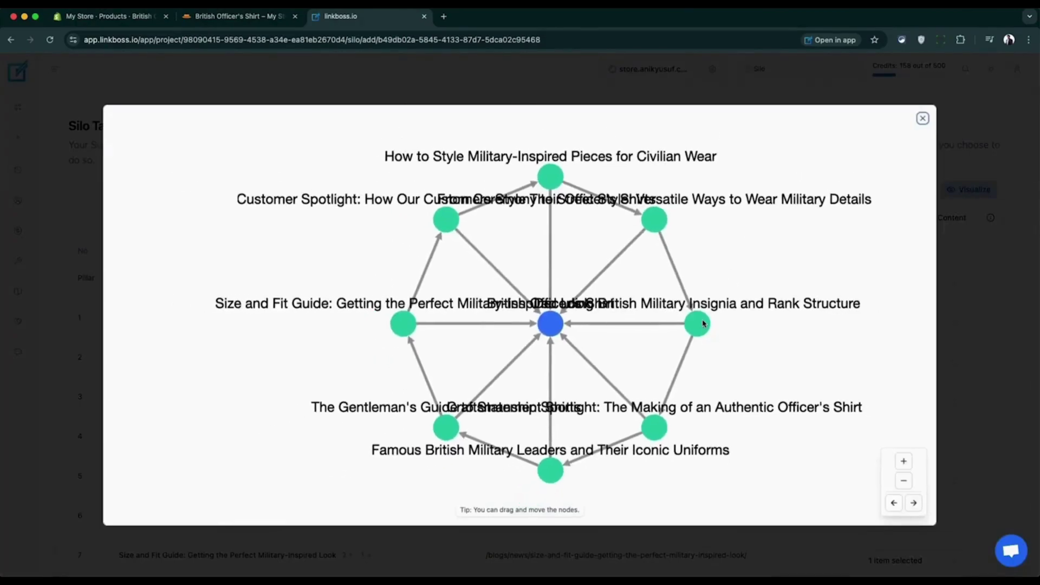
left_click_drag(752, 355, 706, 351)
left_click_drag(633, 253, 689, 244)
left_click_drag(498, 255, 427, 264)
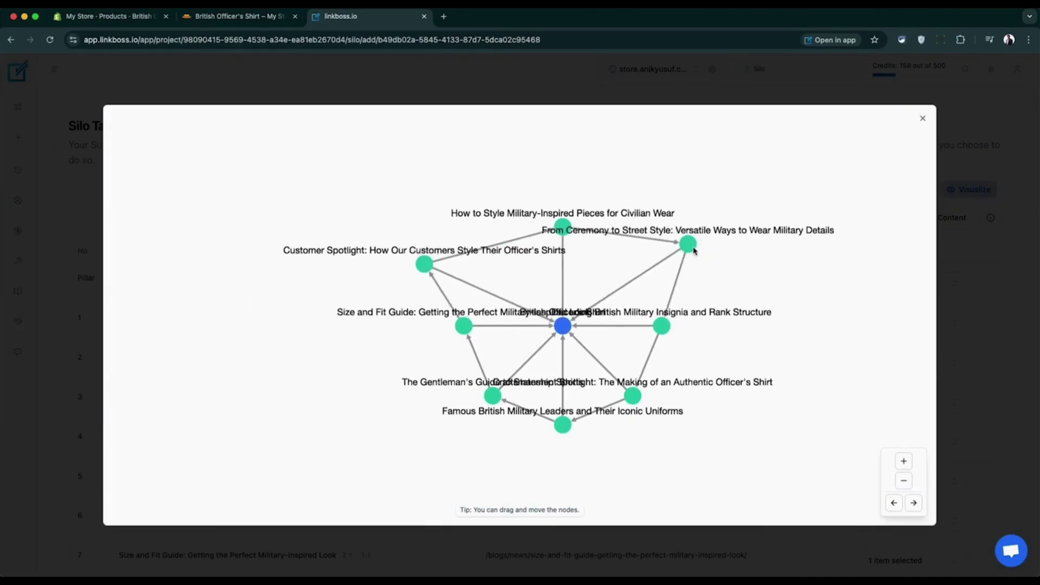
left_click_drag(692, 249, 730, 258)
left_click_drag(465, 327, 354, 340)
left_click_drag(664, 327, 774, 340)
left_click_drag(560, 428, 561, 470)
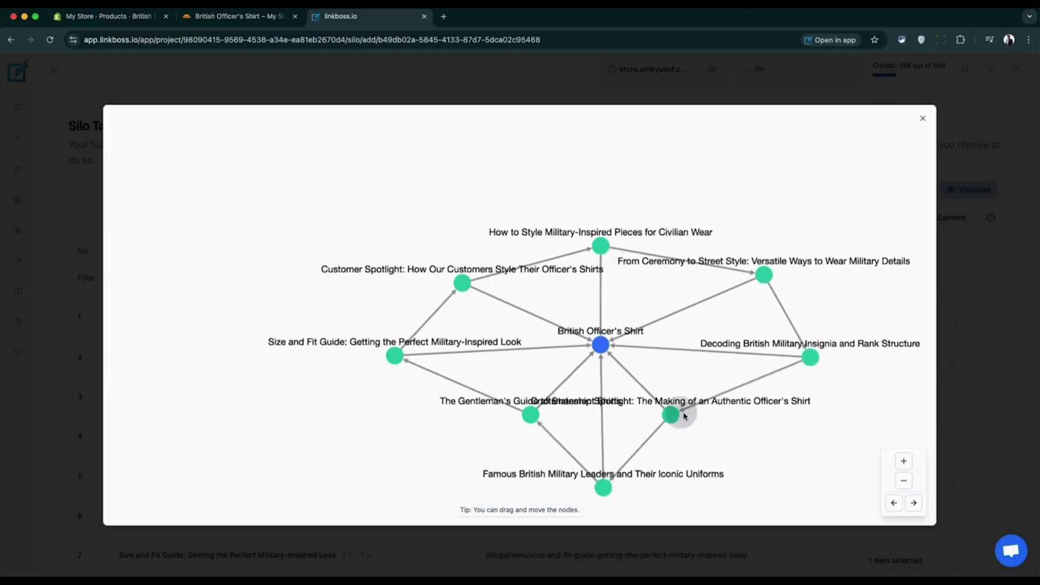
left_click_drag(629, 393, 710, 419)
left_click_drag(490, 391, 399, 418)
scroll(752, 422, "up", 2)
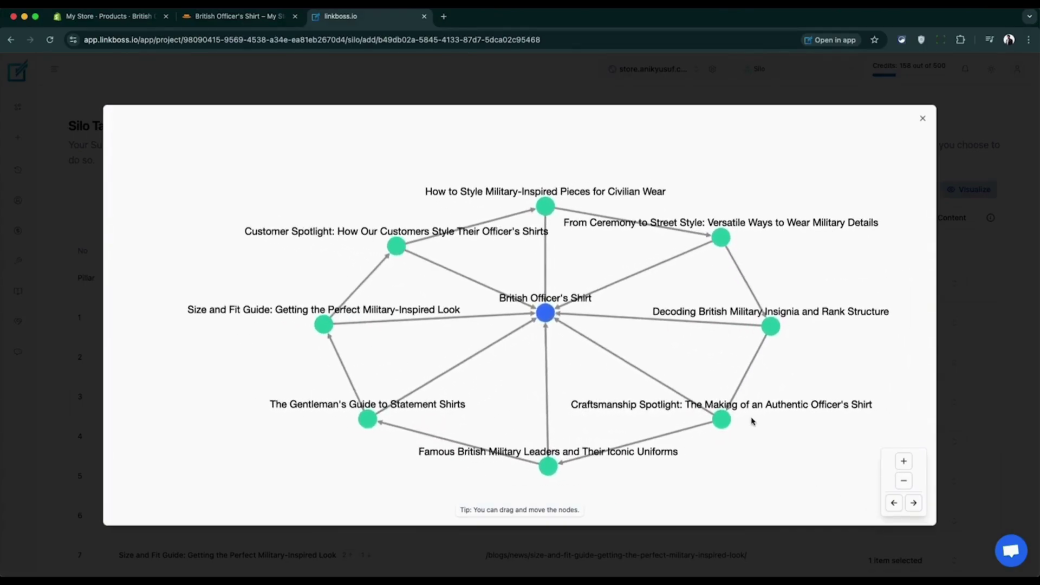
Step: Close the graph and submit the eight support-to-support targets from the Silo Target Table
left_click(924, 118)
scroll(889, 248, "down", 2)
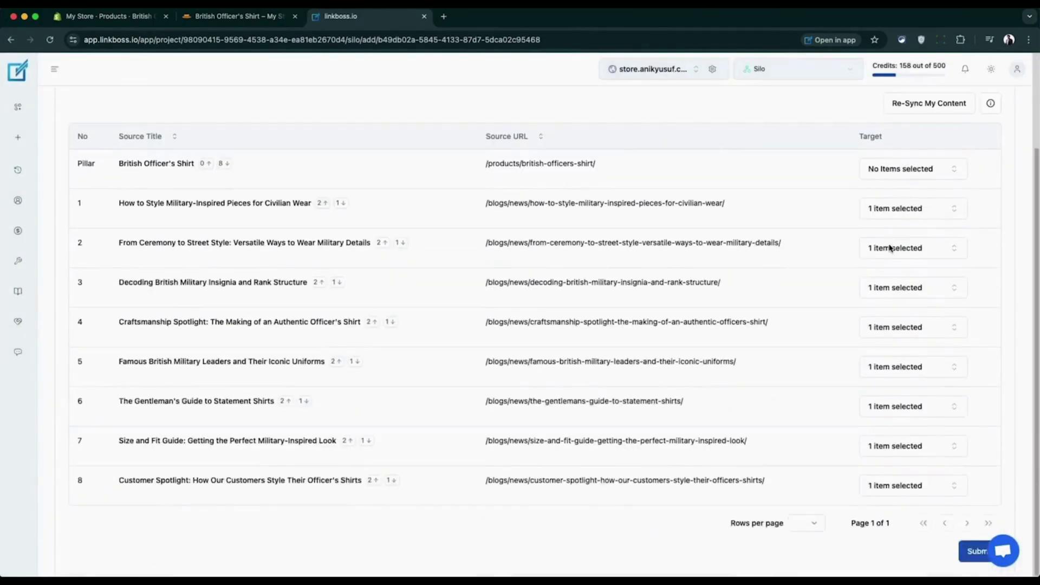
scroll(899, 390, "up", 2)
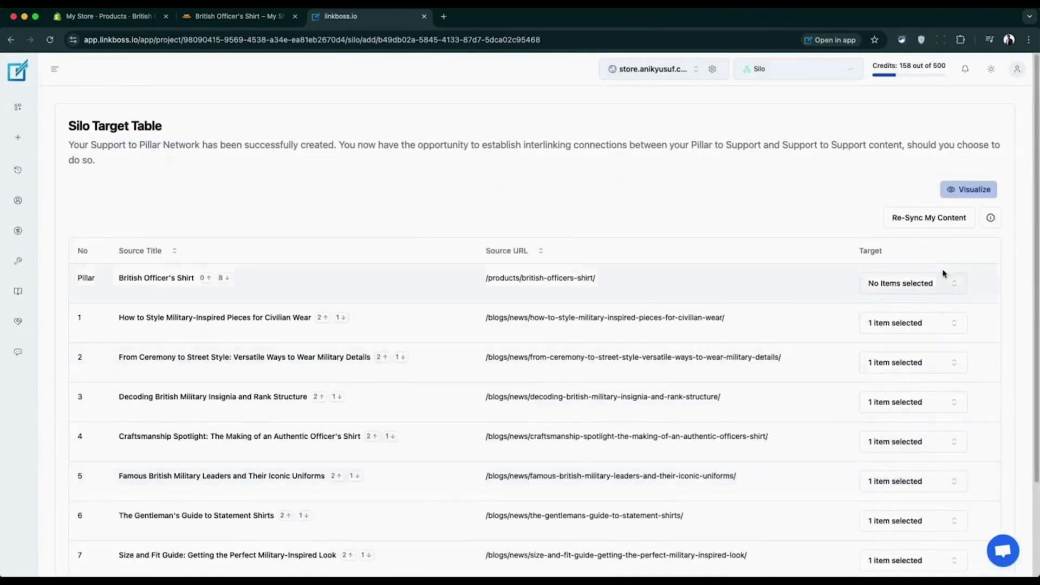
scroll(933, 295, "down", 2)
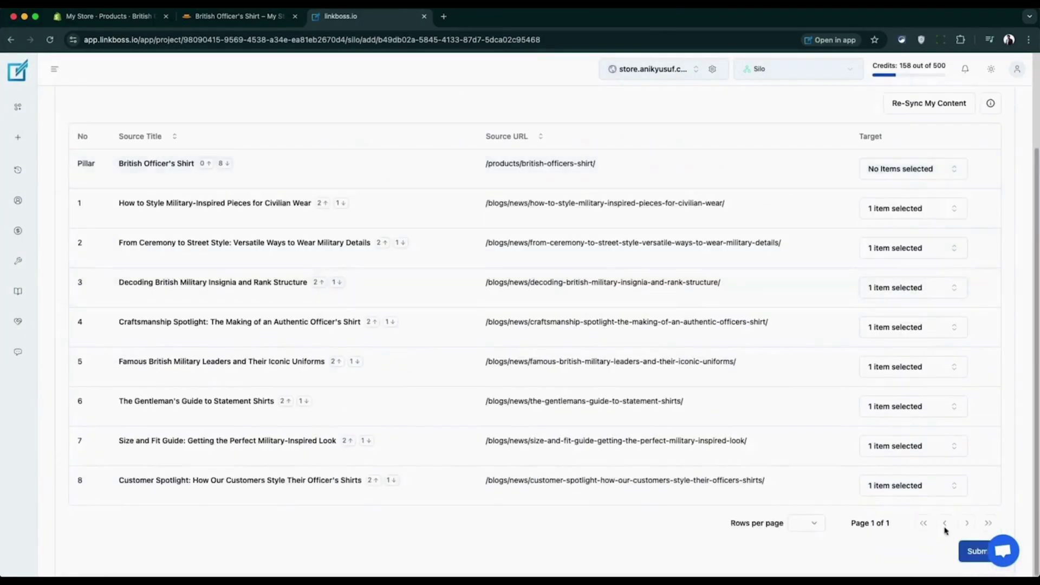
left_click(975, 558)
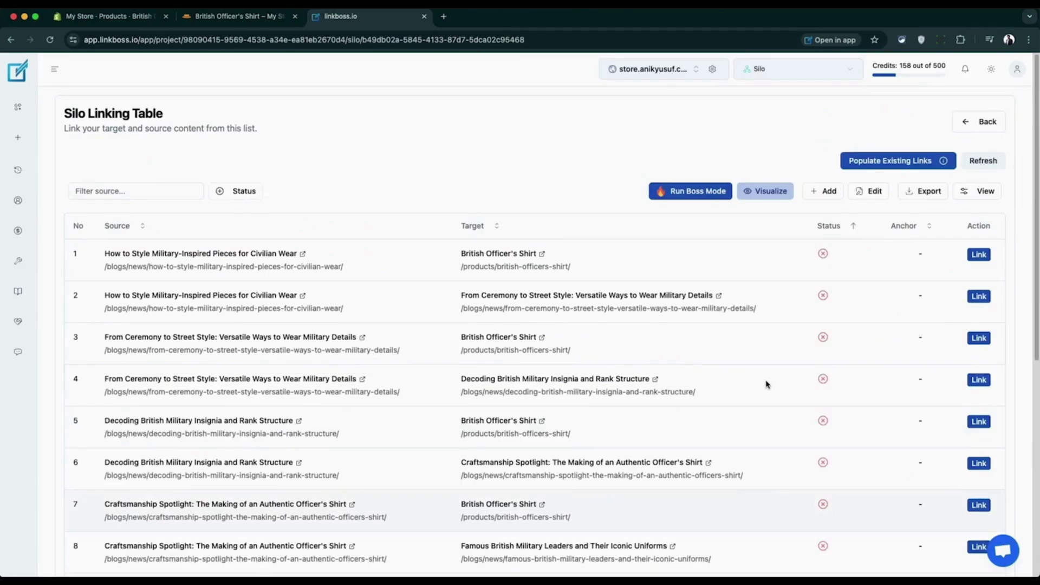
Step: Edit the first suggested sentence so only 'The British Officer's Shirt' is linked, then post it live
scroll(976, 258, "down", 1)
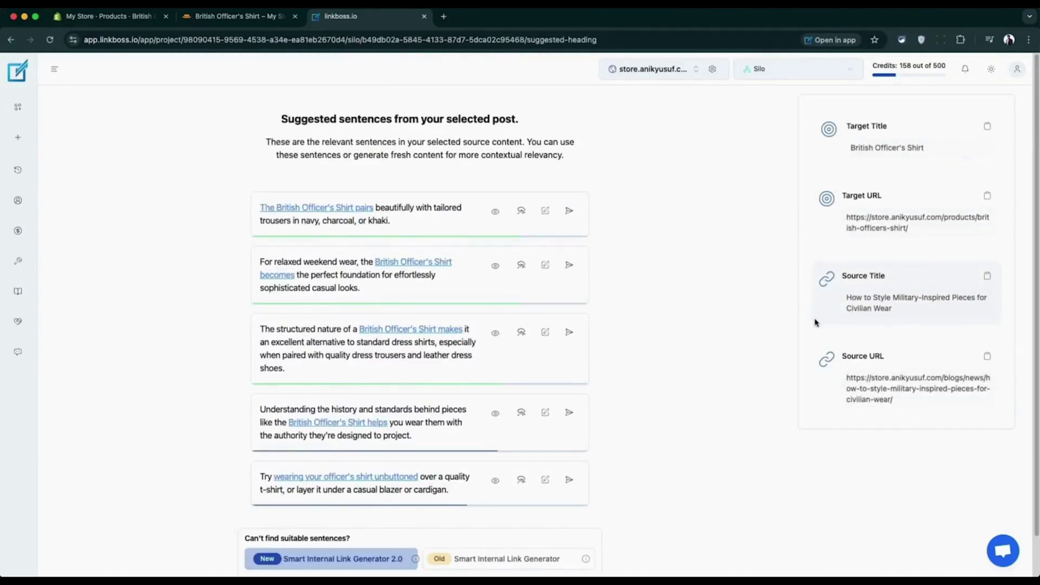
mouse_move(516, 219)
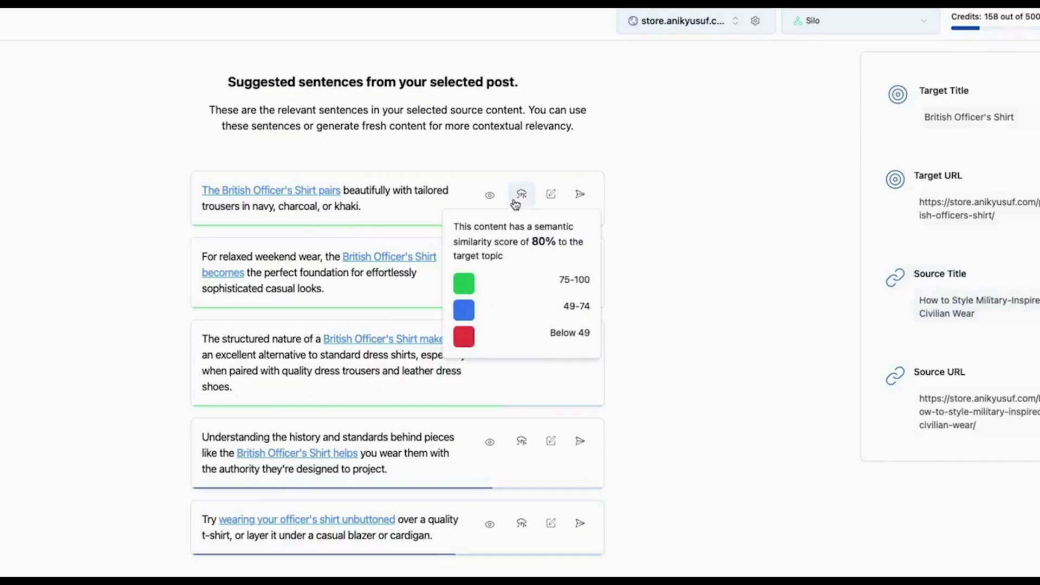
left_click(551, 194)
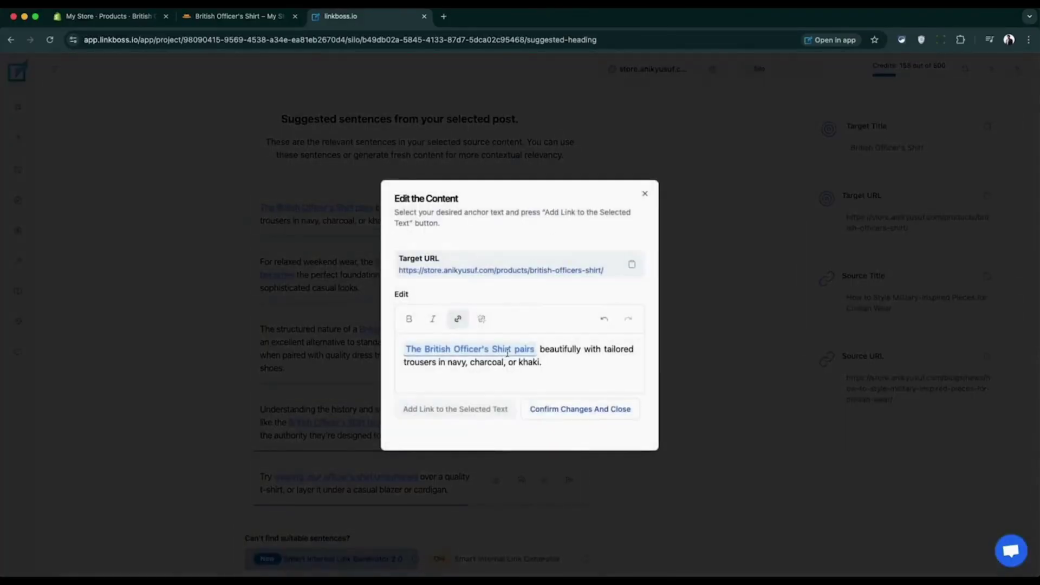
left_click_drag(510, 351, 395, 349)
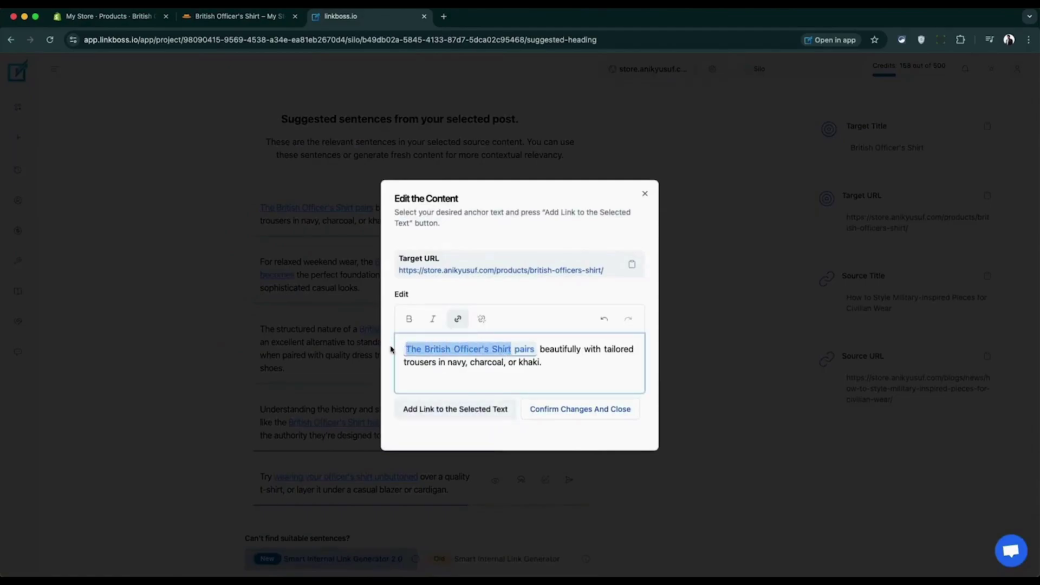
left_click(464, 411)
left_click(551, 411)
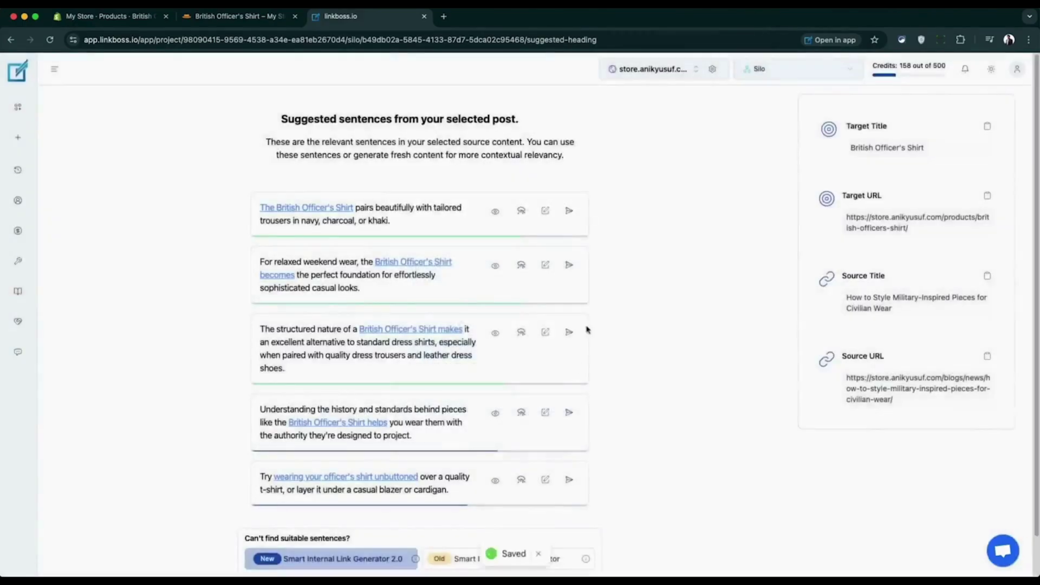
left_click(570, 212)
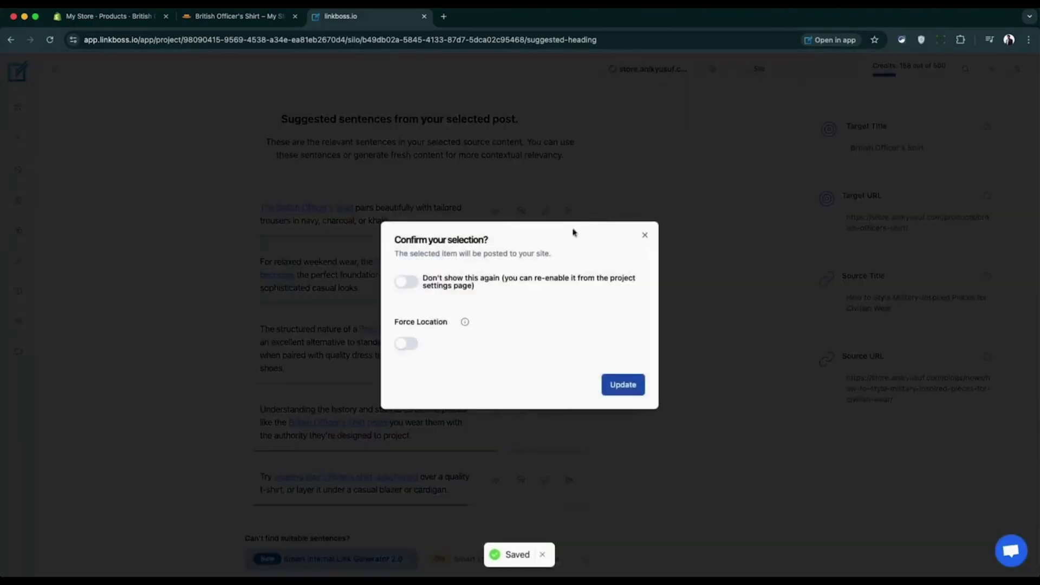
left_click(623, 386)
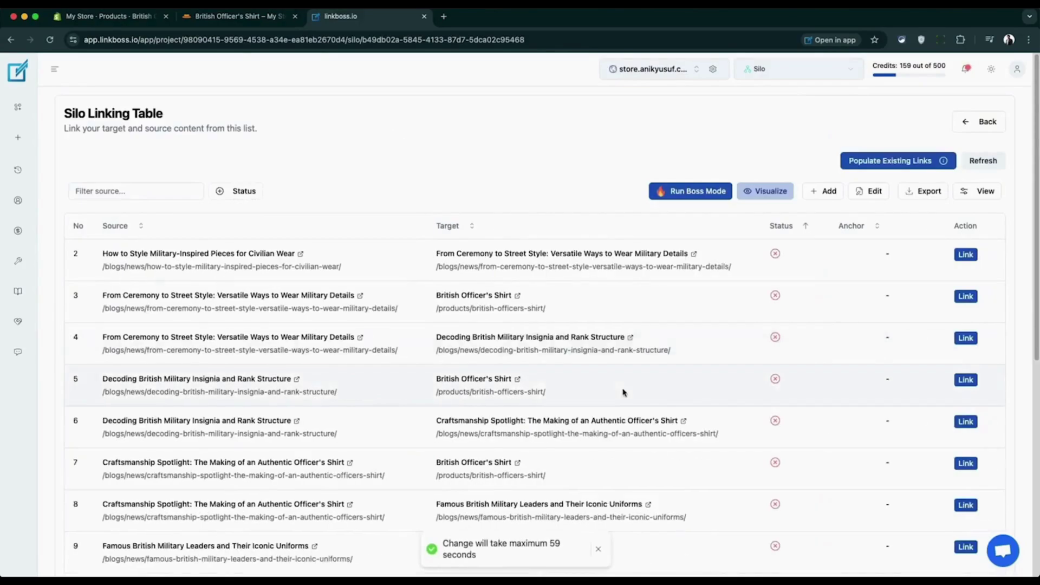
Step: Preview row 1's new anchor in the post, then start linking row 2 to From Ceremony to Street Style
scroll(622, 391, "down", 7)
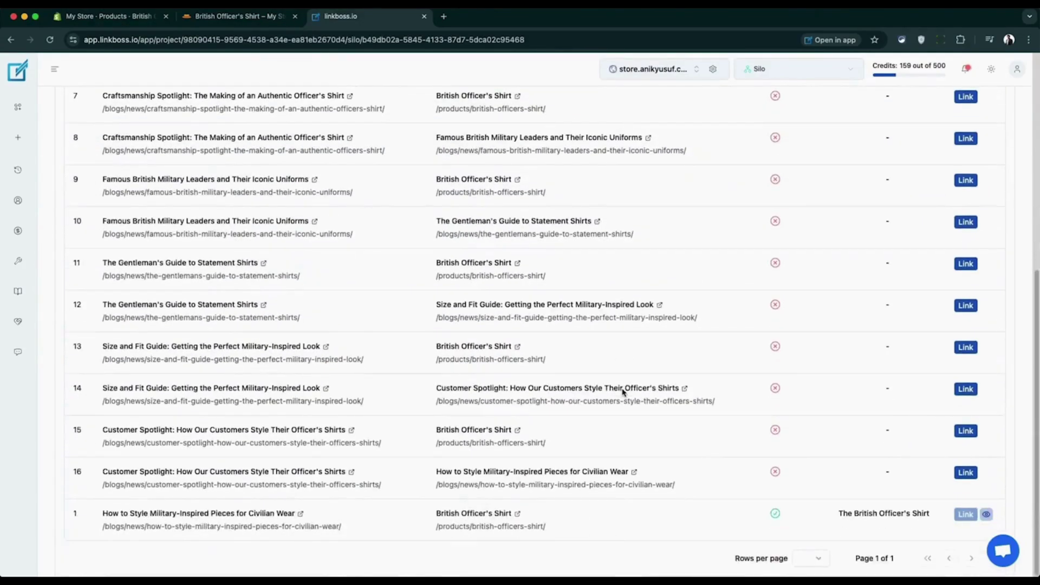
left_click(987, 515)
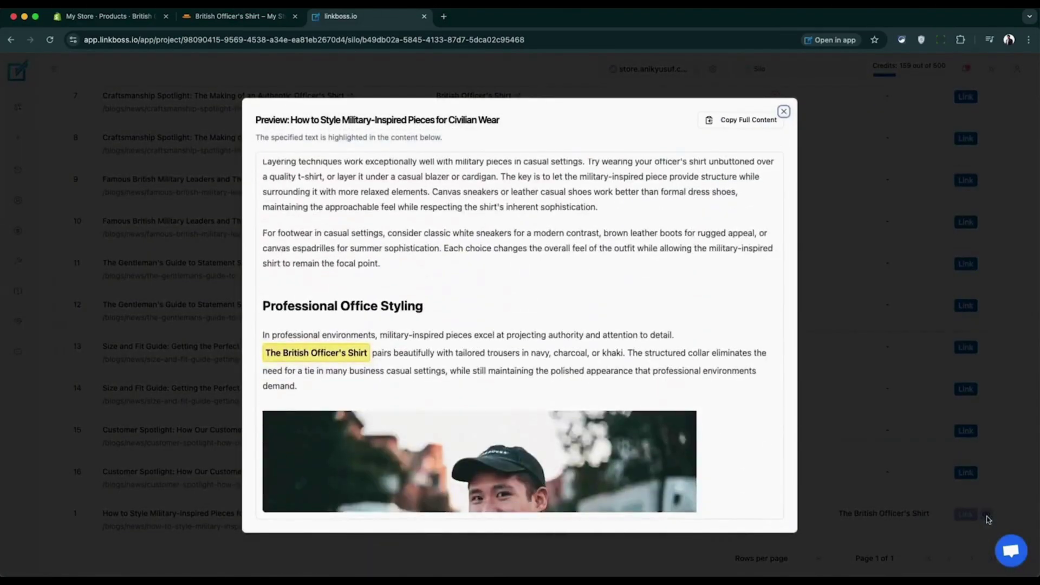
left_click(351, 362)
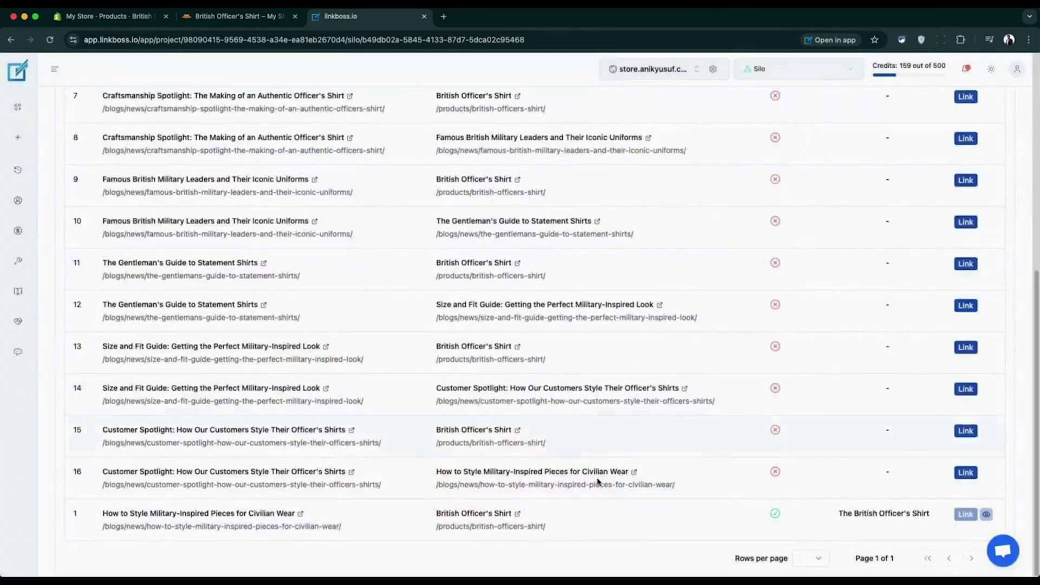
scroll(812, 497, "up", 10)
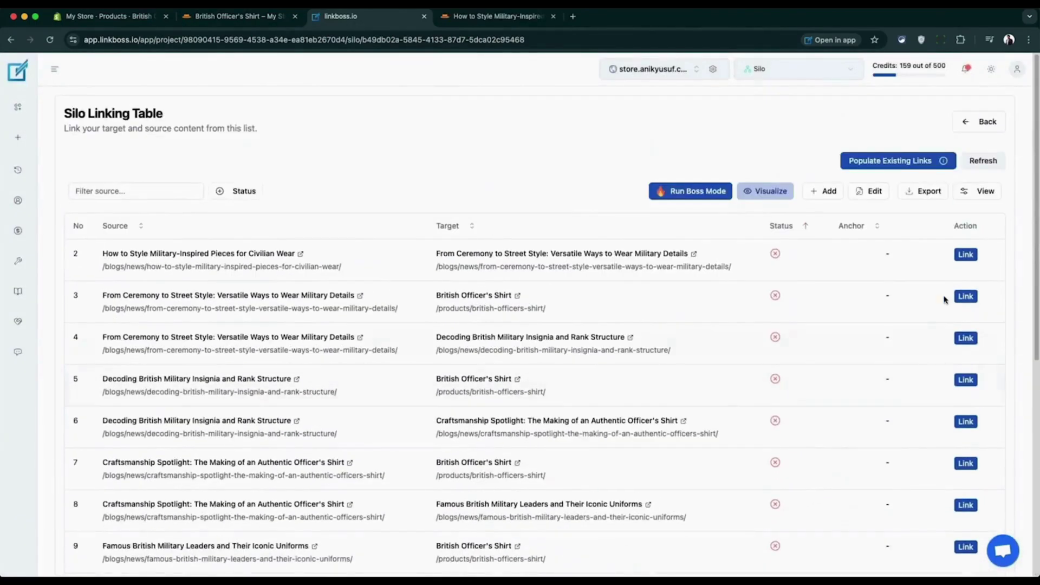
left_click(967, 254)
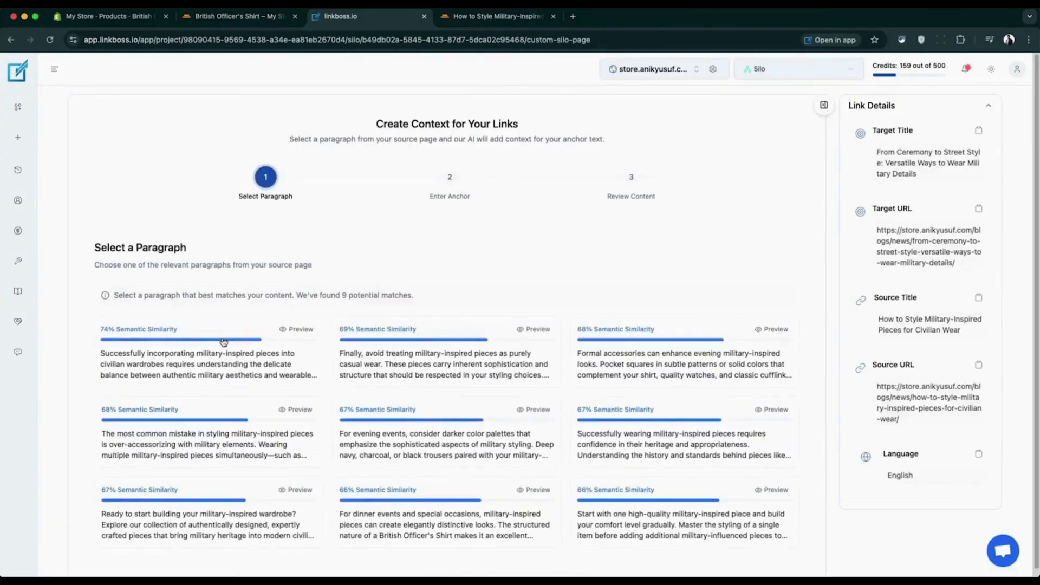
Step: Preview the suggested paragraphs in context and choose the source paragraph for the link
left_click(282, 330)
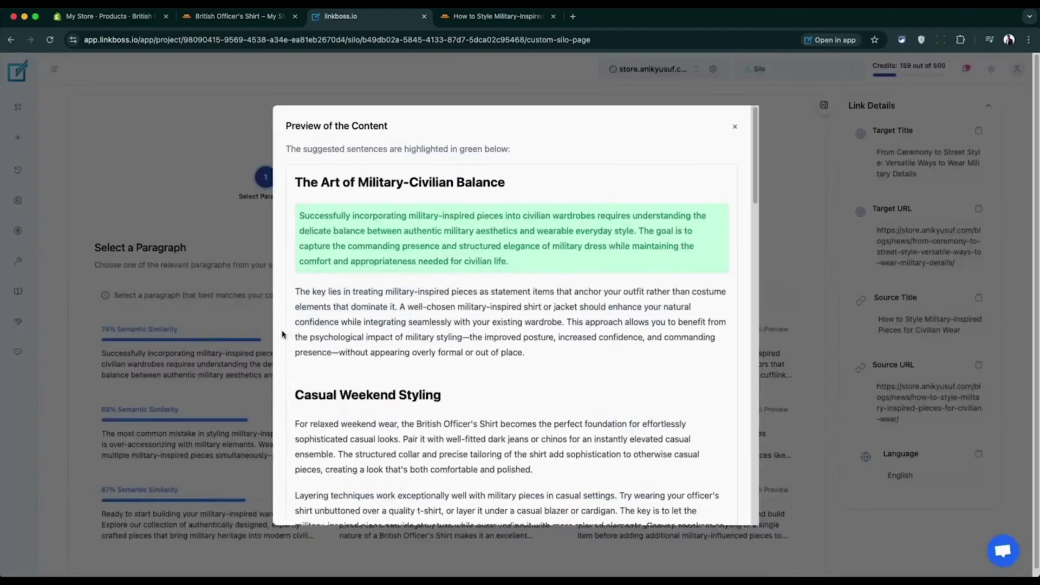
left_click(252, 262)
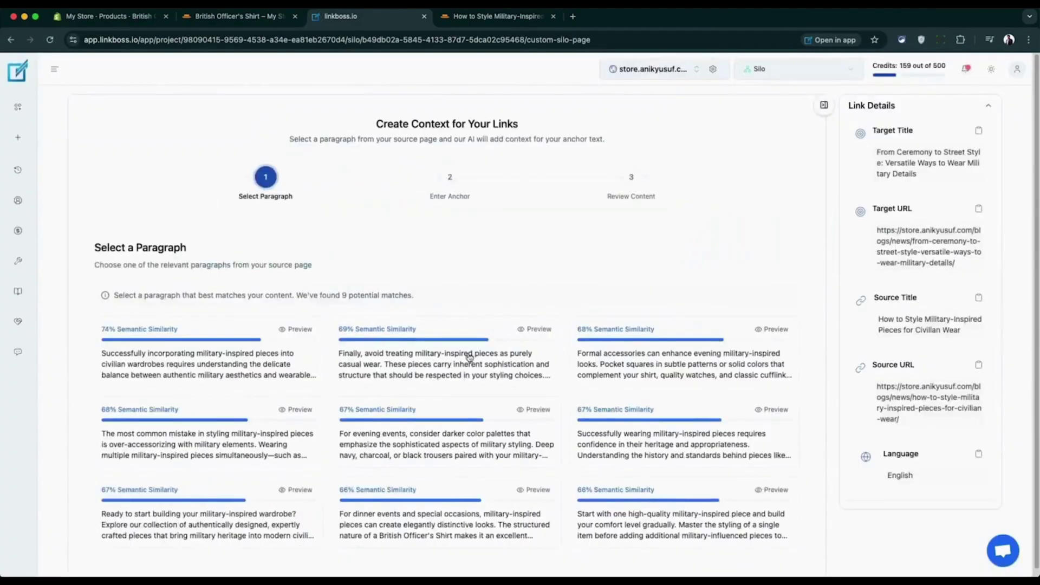
left_click(538, 332)
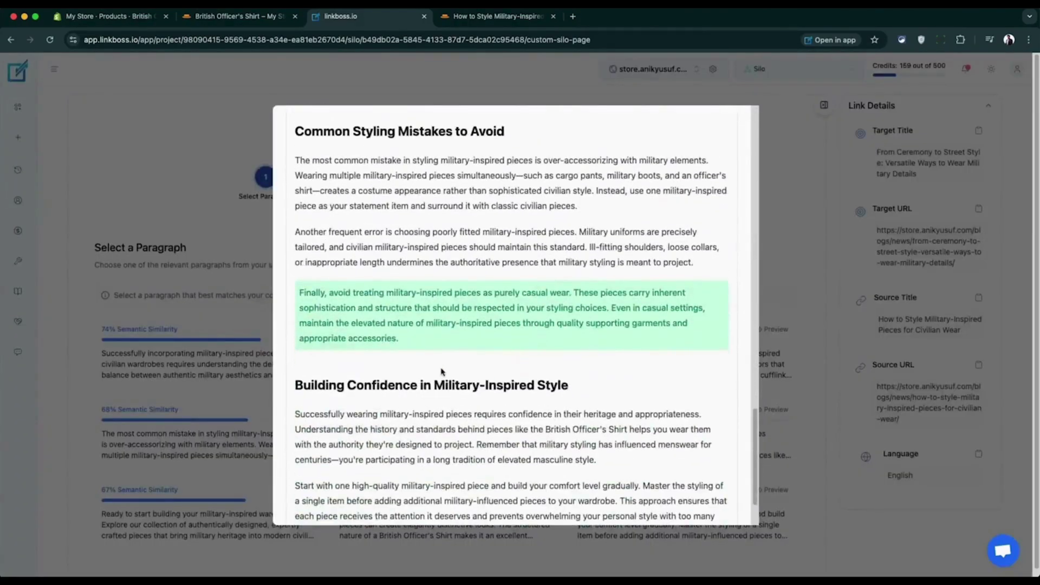
left_click(202, 212)
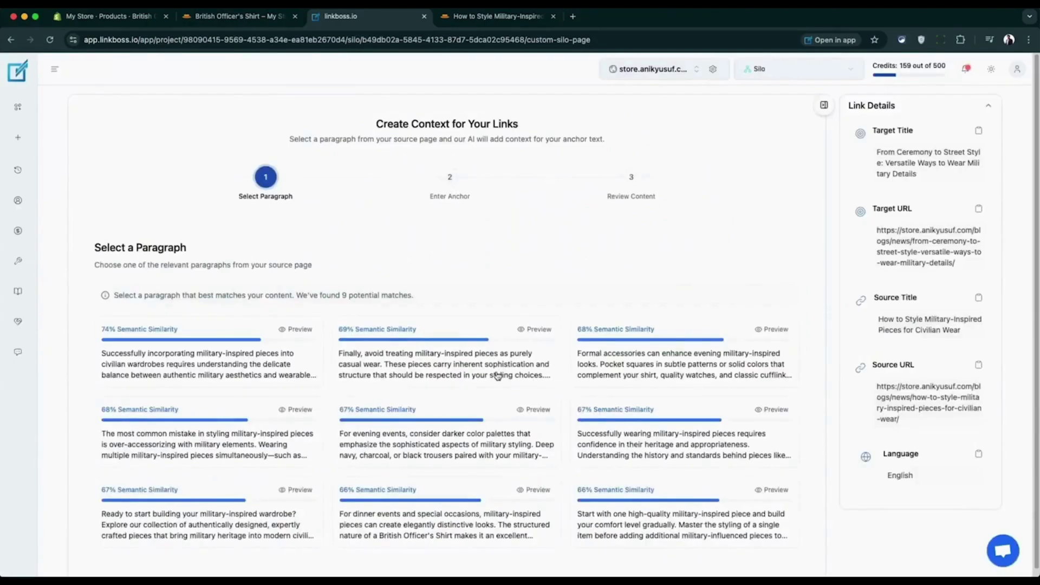
left_click(495, 366)
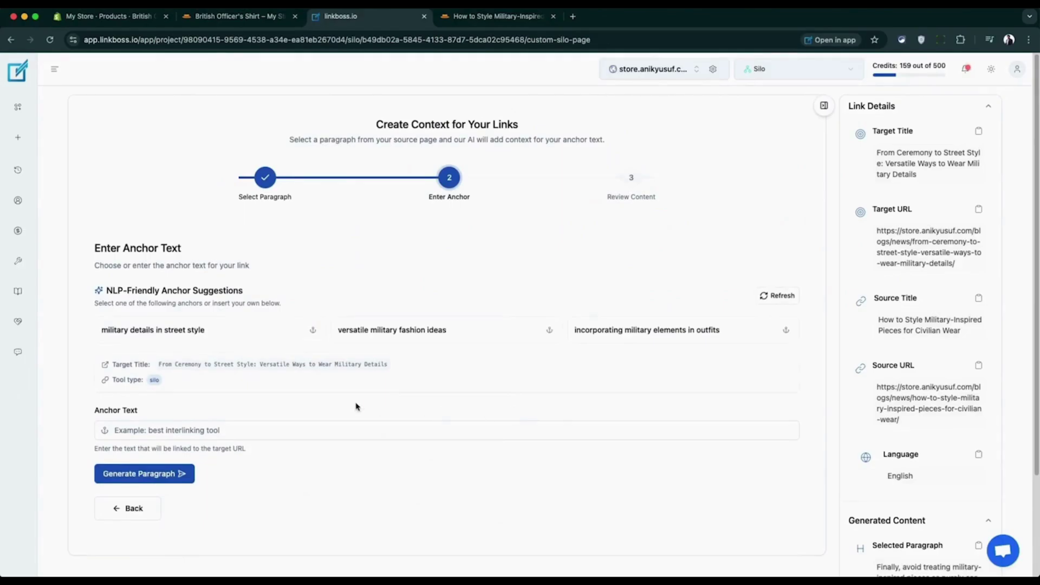
Step: Generate a paragraph anchored on 'military details in street style', delete its last sentence, and publish it
left_click(246, 333)
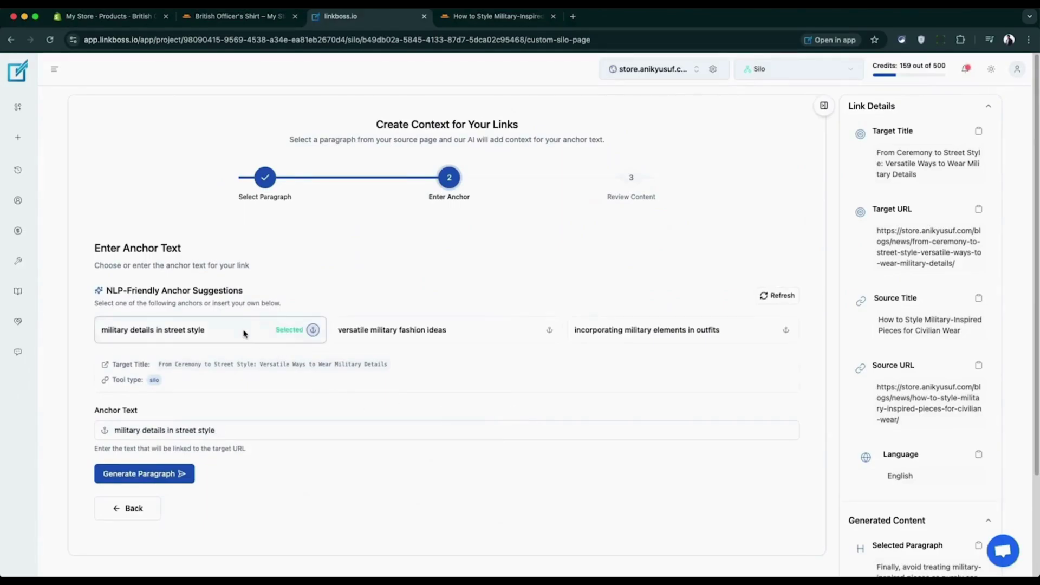
left_click(185, 473)
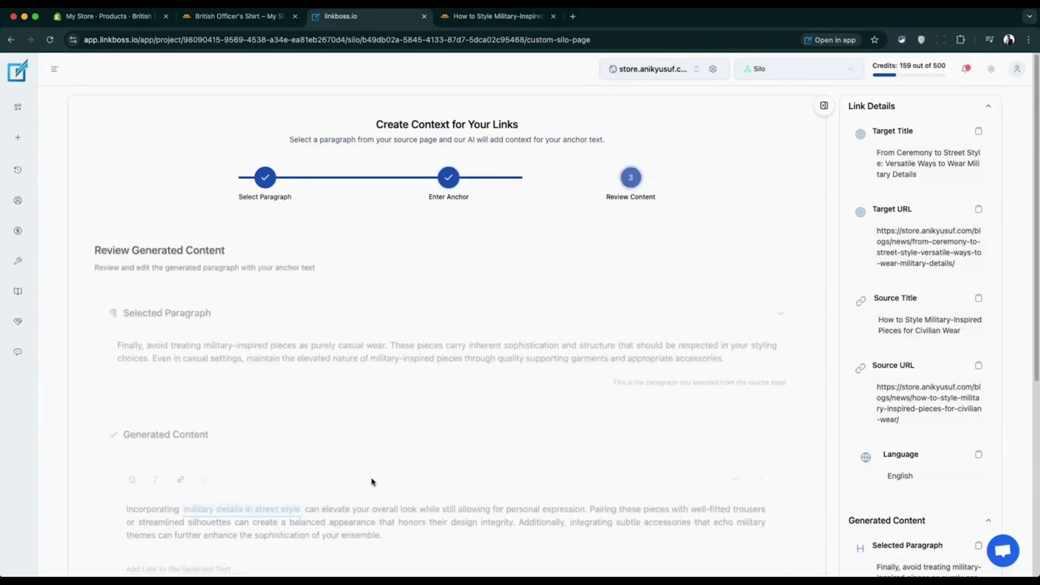
scroll(377, 476, "down", 5)
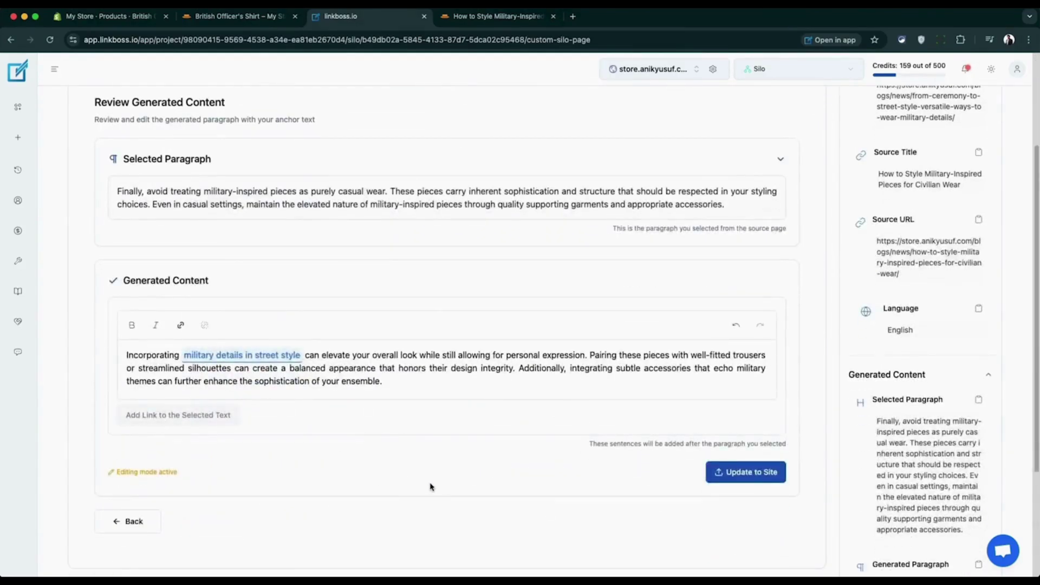
left_click(524, 387)
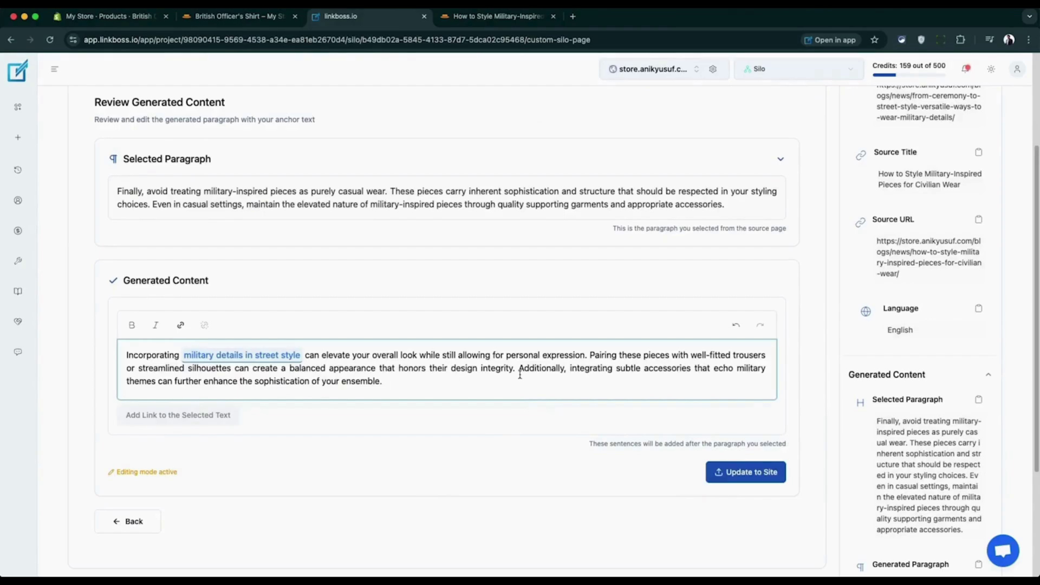
left_click(519, 374, "shift")
key("BackSpace")
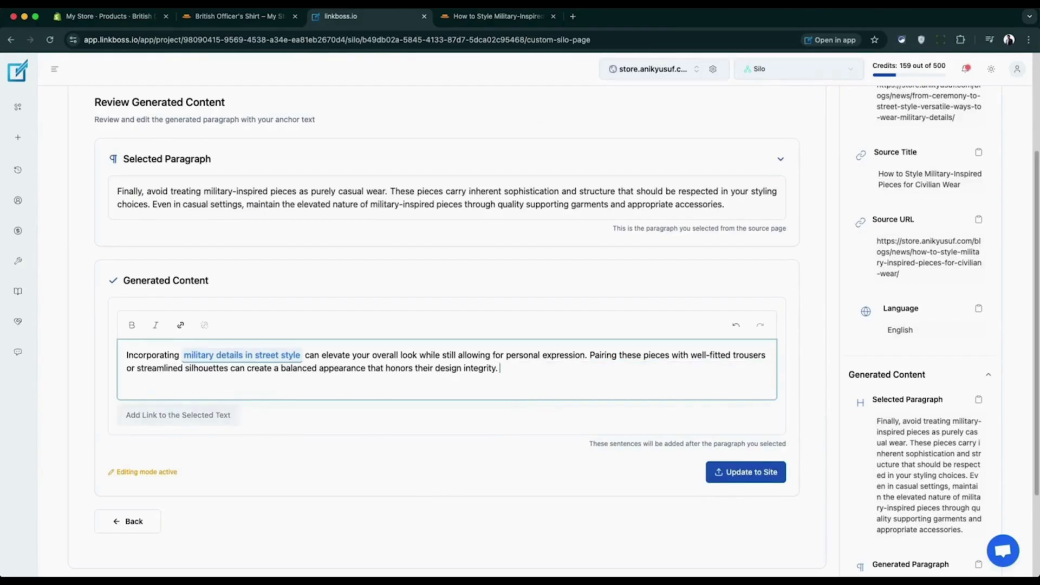
left_click(743, 474)
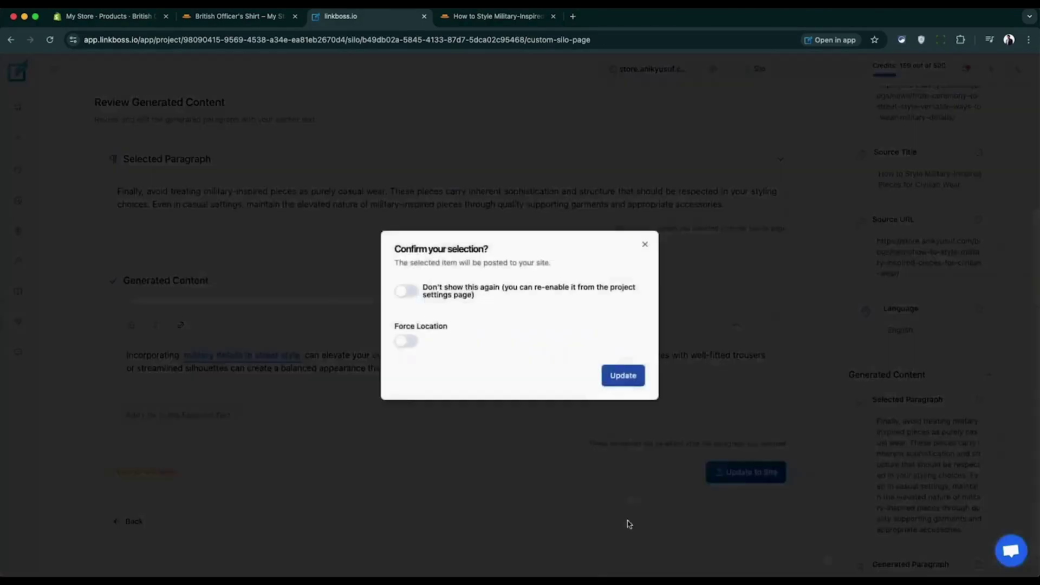
left_click(624, 378)
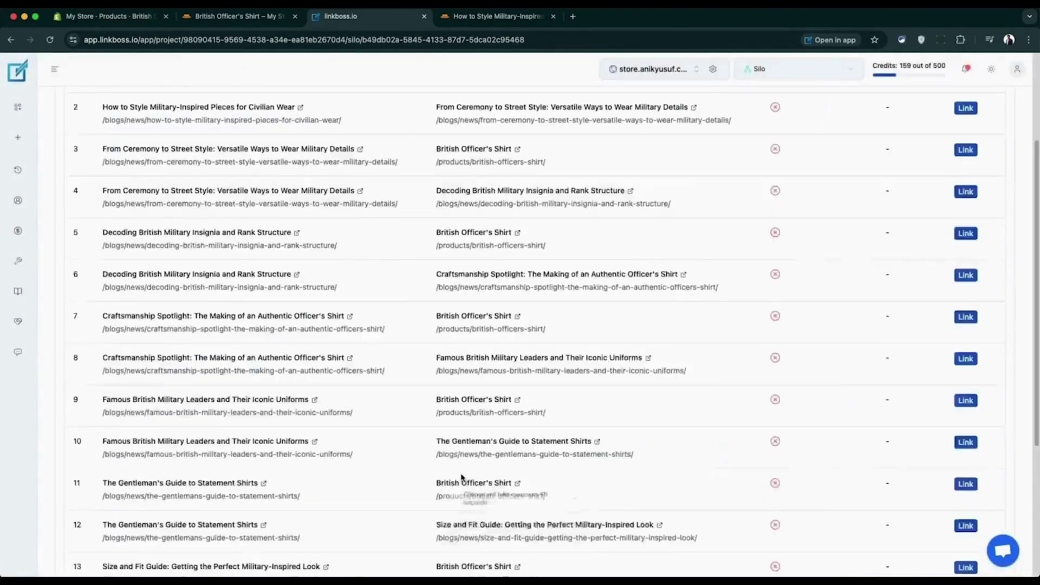
scroll(630, 428, "down", 4)
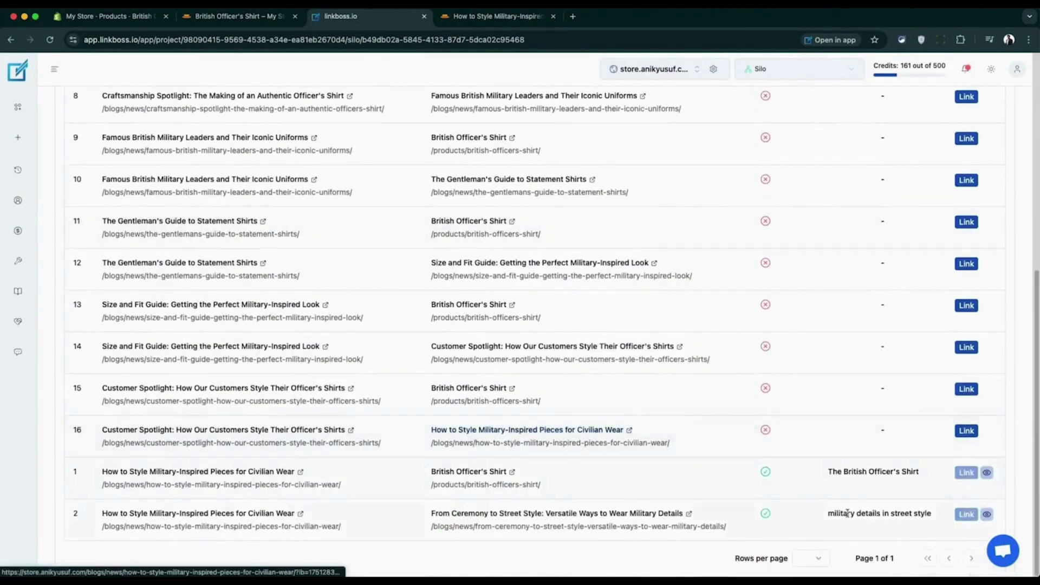
left_click(988, 515)
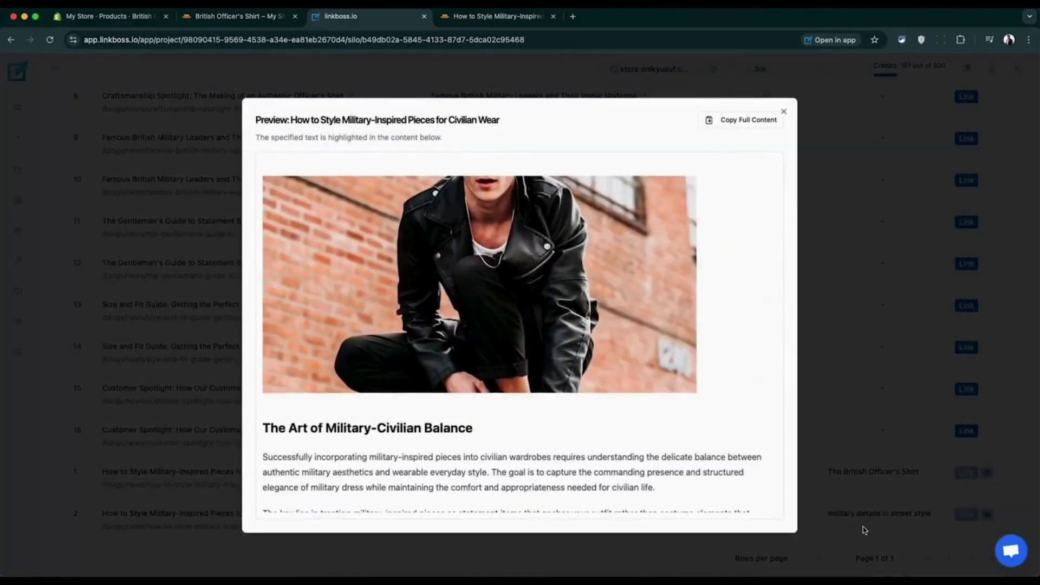
scroll(758, 515, "down", 15)
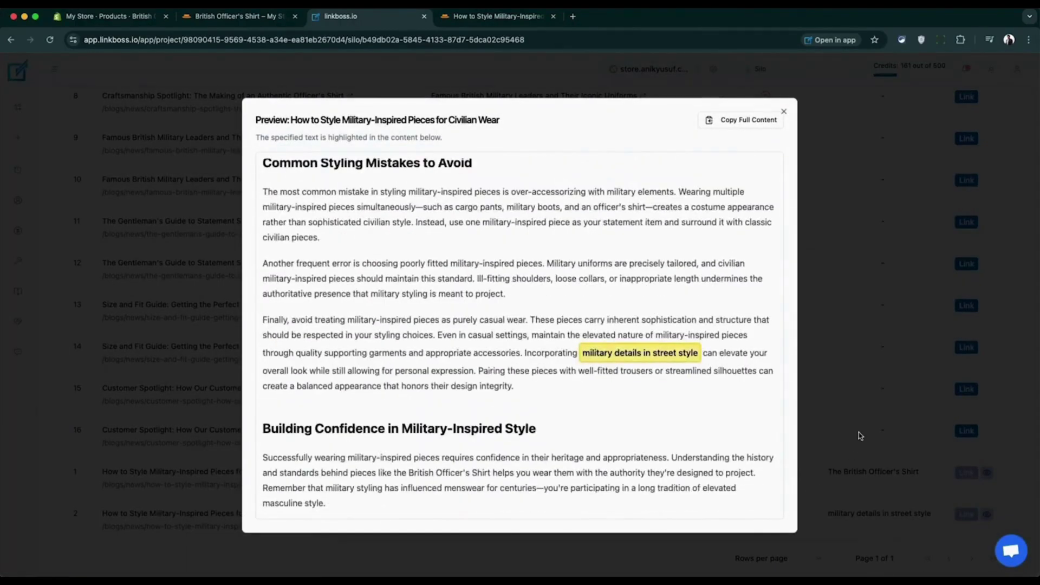
left_click(861, 436)
scroll(876, 452, "up", 1)
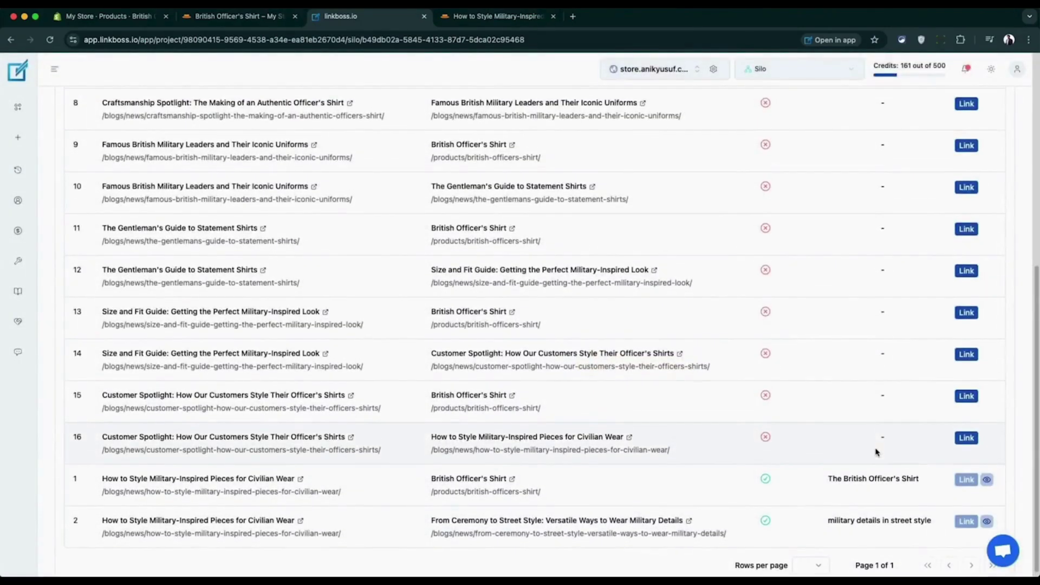
scroll(876, 451, "up", 7)
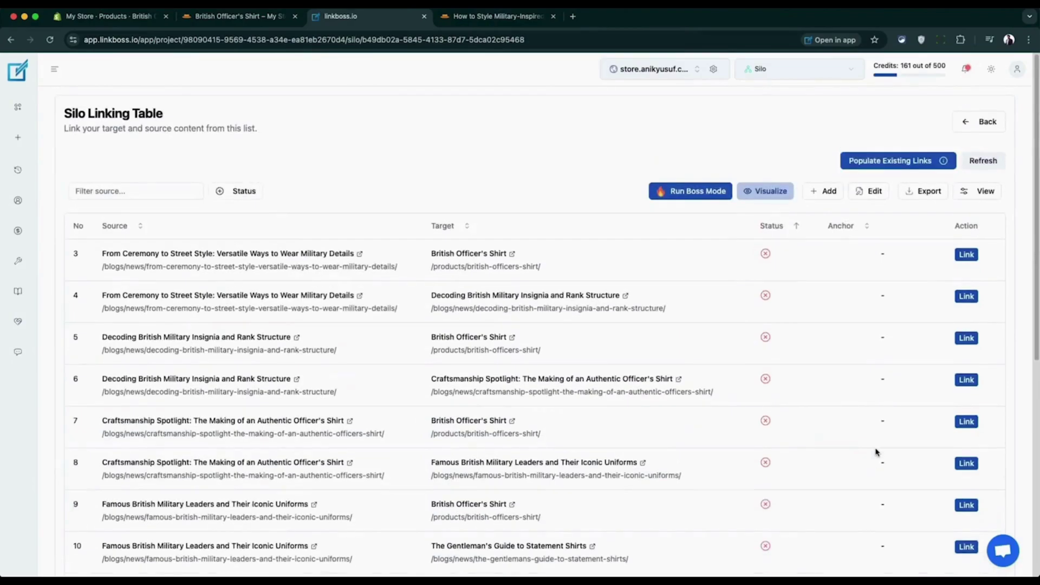
Step: Run Boss Mode with the first paragraph of each post skipped to auto-link the remaining silo pairs
left_click(700, 196)
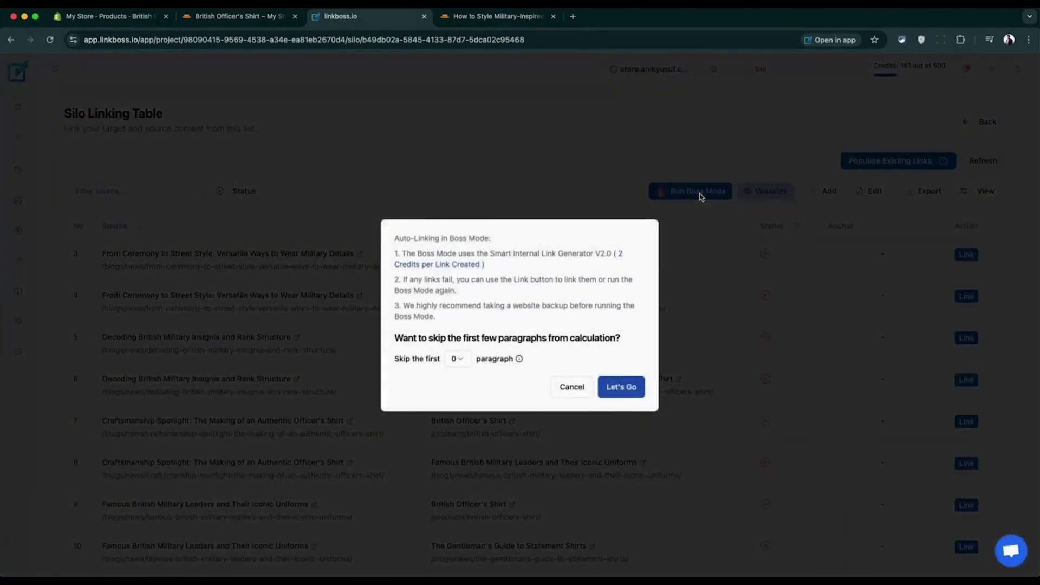
left_click(458, 359)
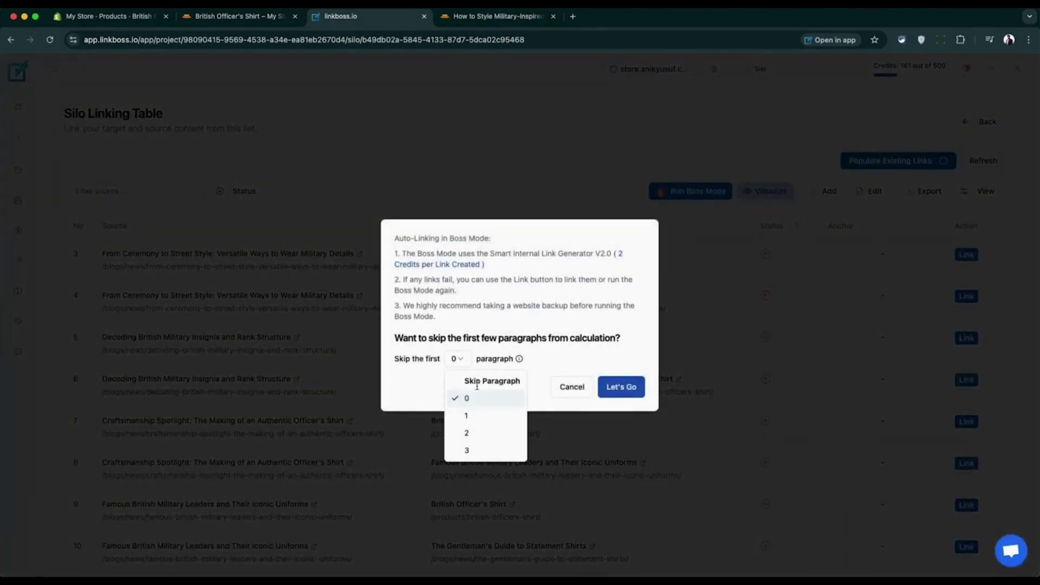
left_click(474, 416)
left_click(491, 397)
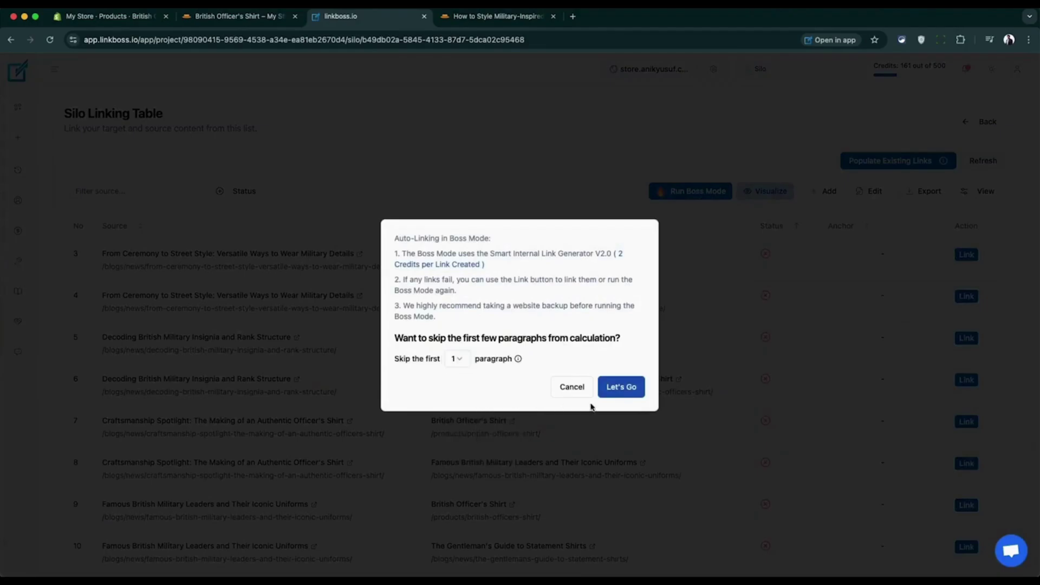
left_click(637, 398)
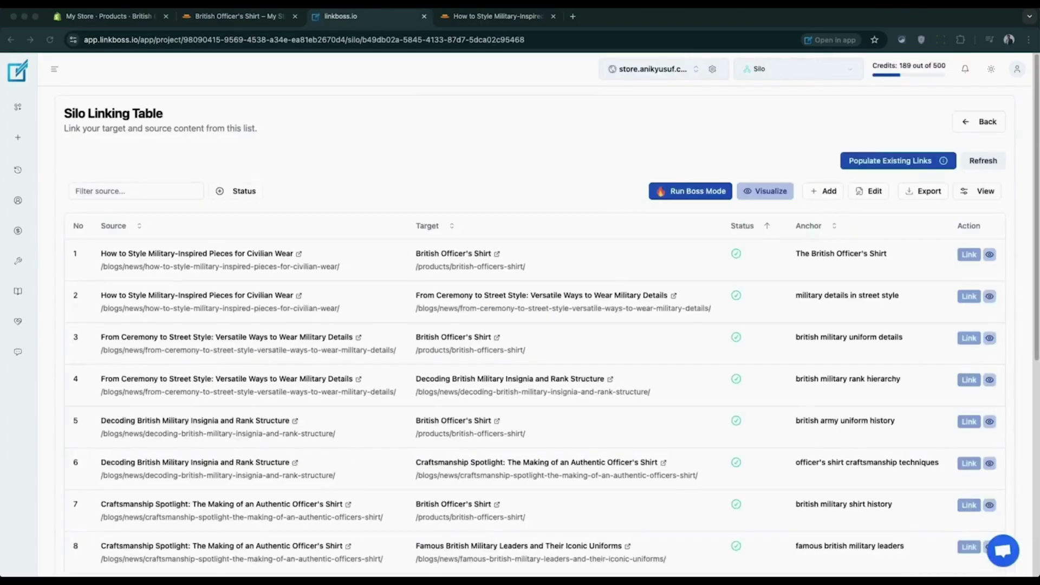
scroll(657, 276, "down", 7)
scroll(657, 276, "up", 7)
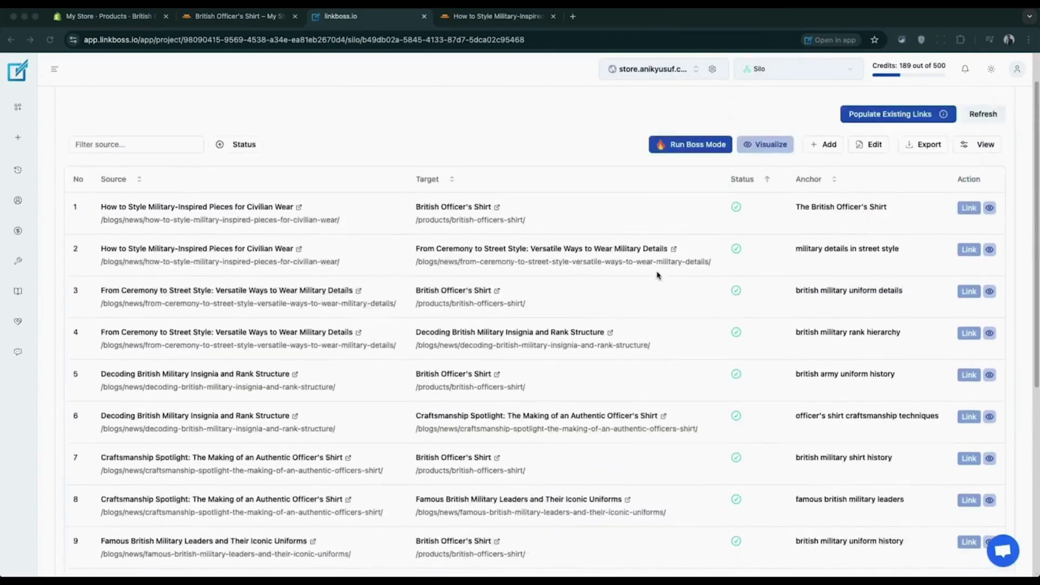
Step: View the silo link graph and preview where row 3's link was placed
left_click(766, 191)
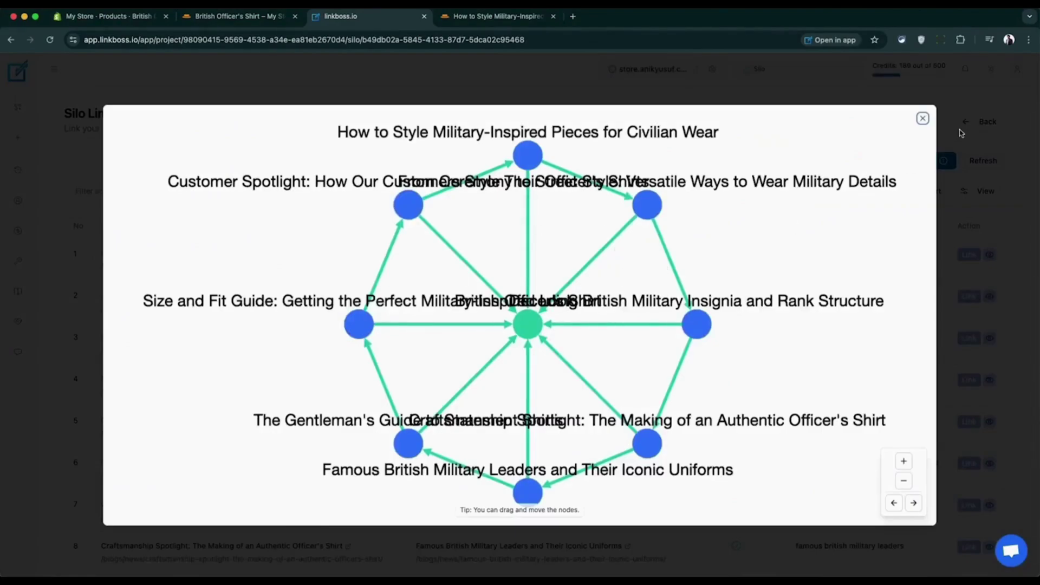
left_click(923, 119)
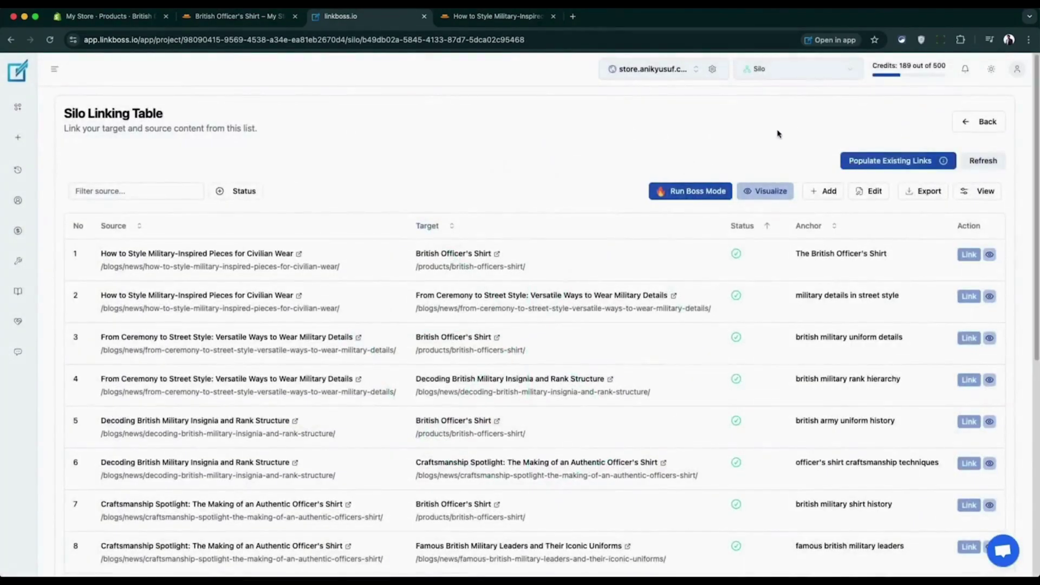
left_click(990, 338)
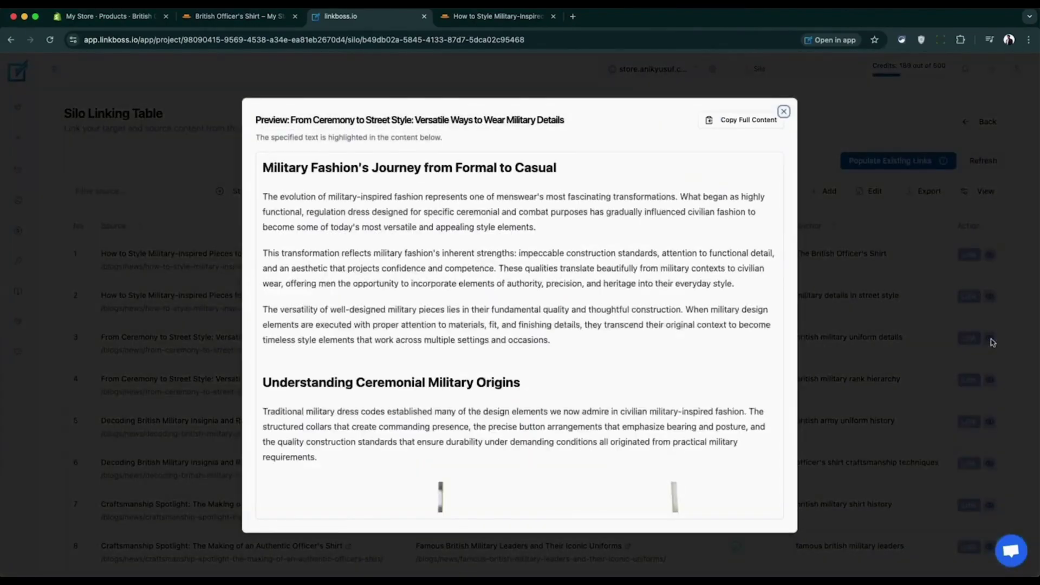
left_click(784, 112)
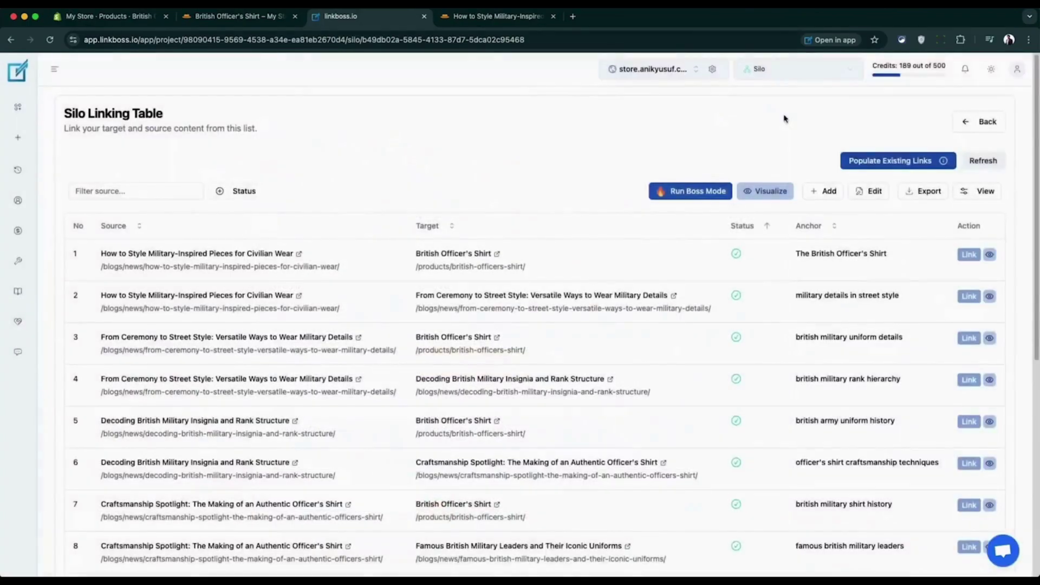
Step: Open the Decoding British Military Insignia post at its link, recheck row 3's preview, and return to LinkBoss
left_click(239, 418)
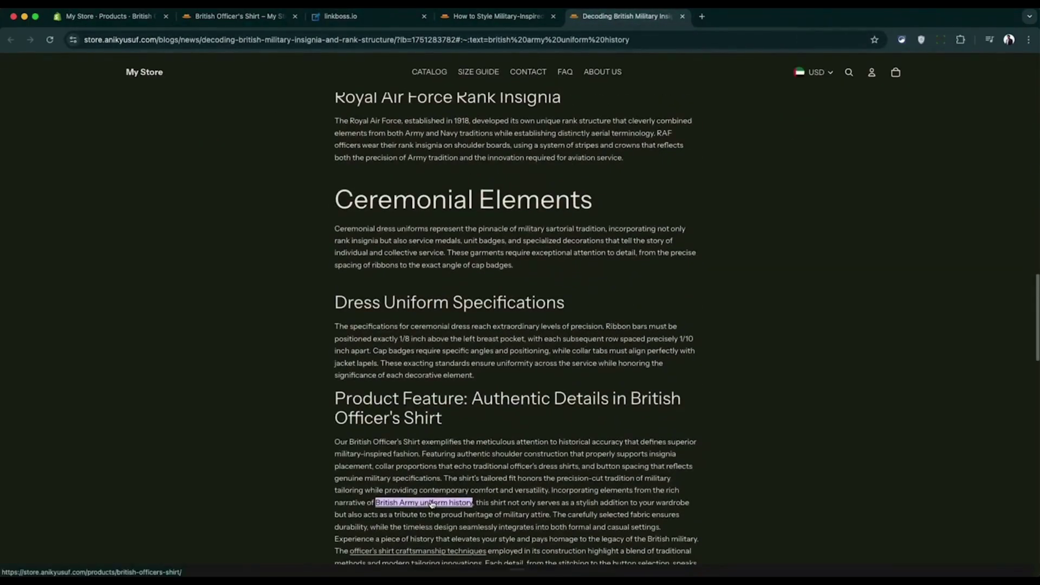
key("ctrl+w")
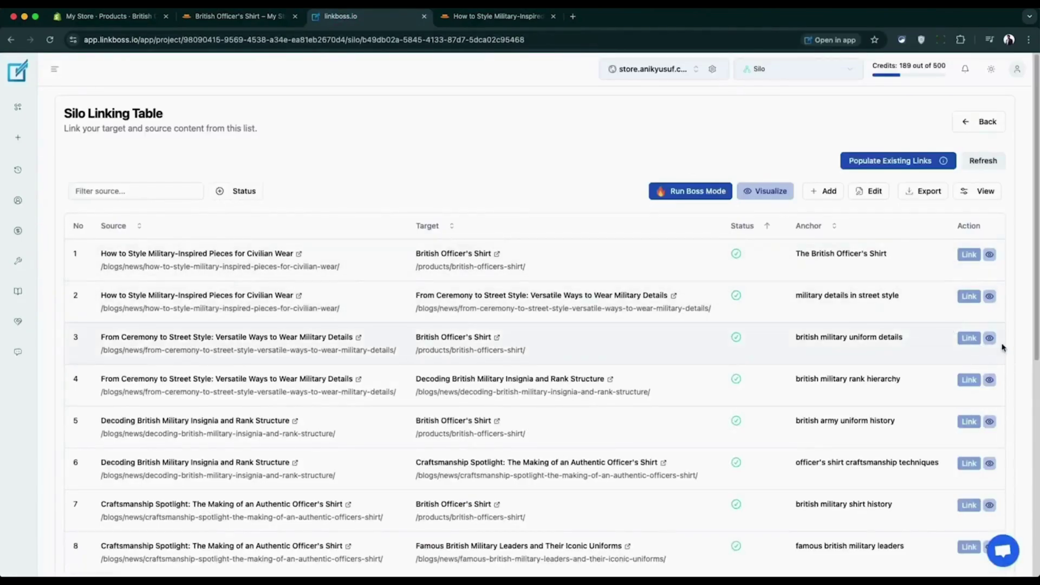
left_click(990, 340)
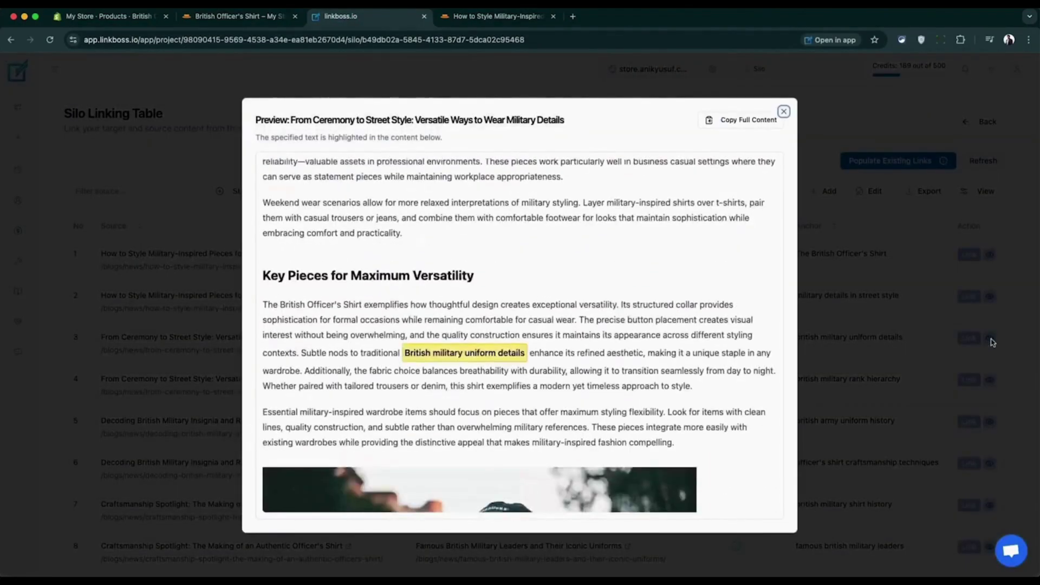
left_click(784, 112)
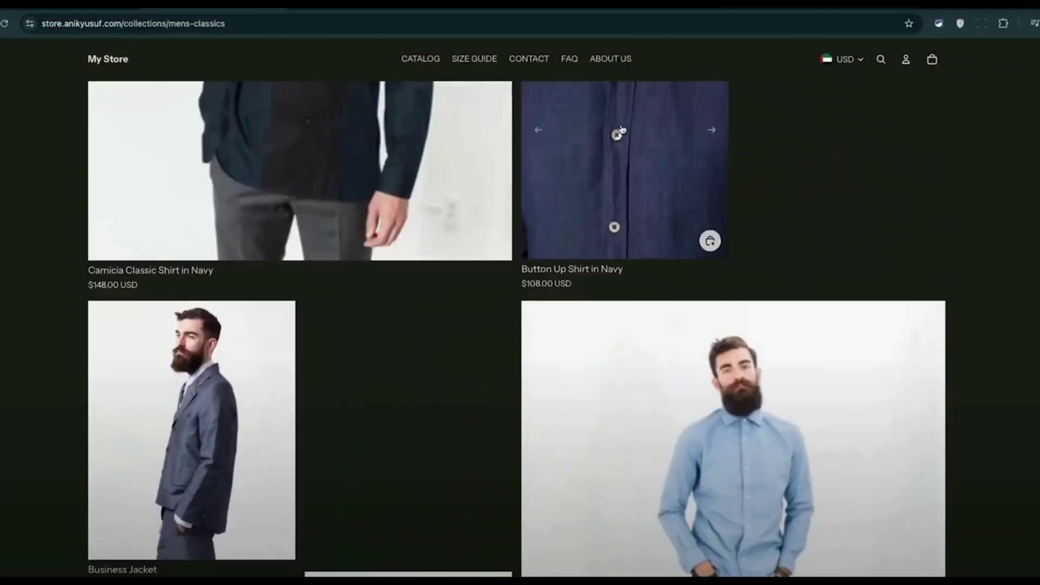
scroll(621, 130, "down", 5)
scroll(620, 130, "up", 15)
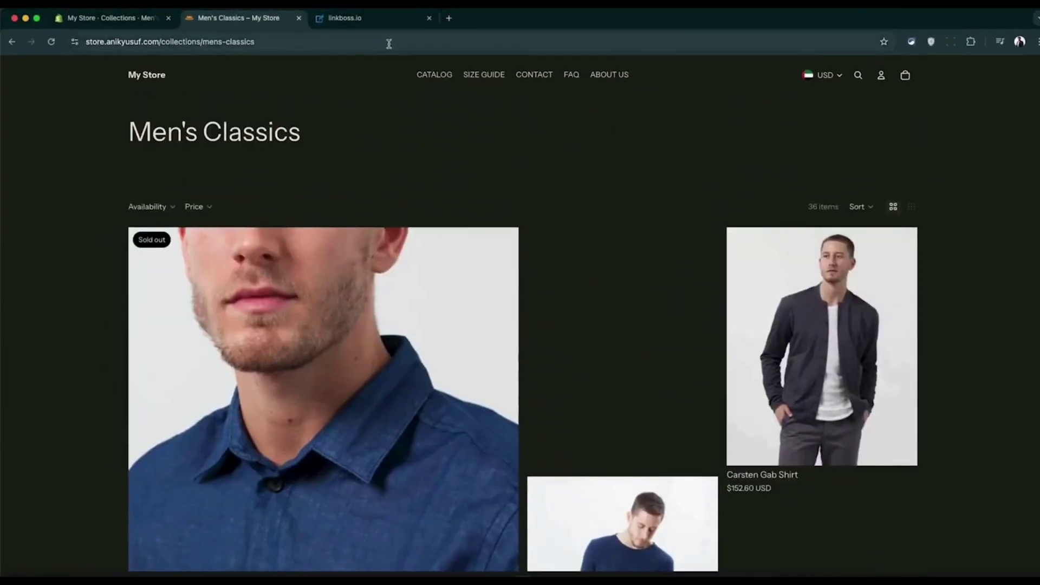
left_click(335, 42)
key("ctrl+c")
Step: Start a new archive silo with the pasted Men's Classics collection URL and title Men's Classic Clothing
left_click(344, 18)
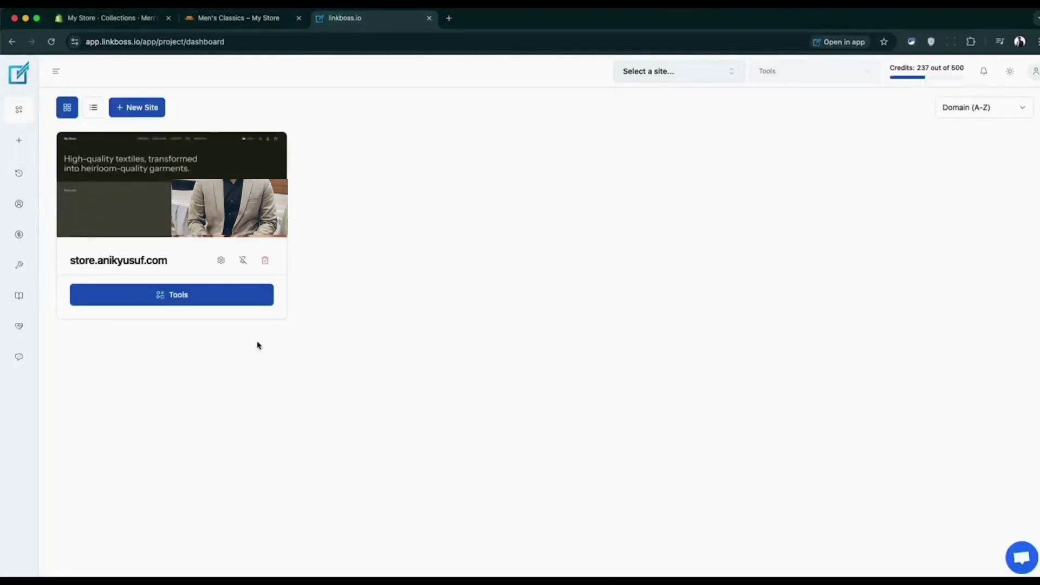
left_click(228, 301)
left_click(841, 227)
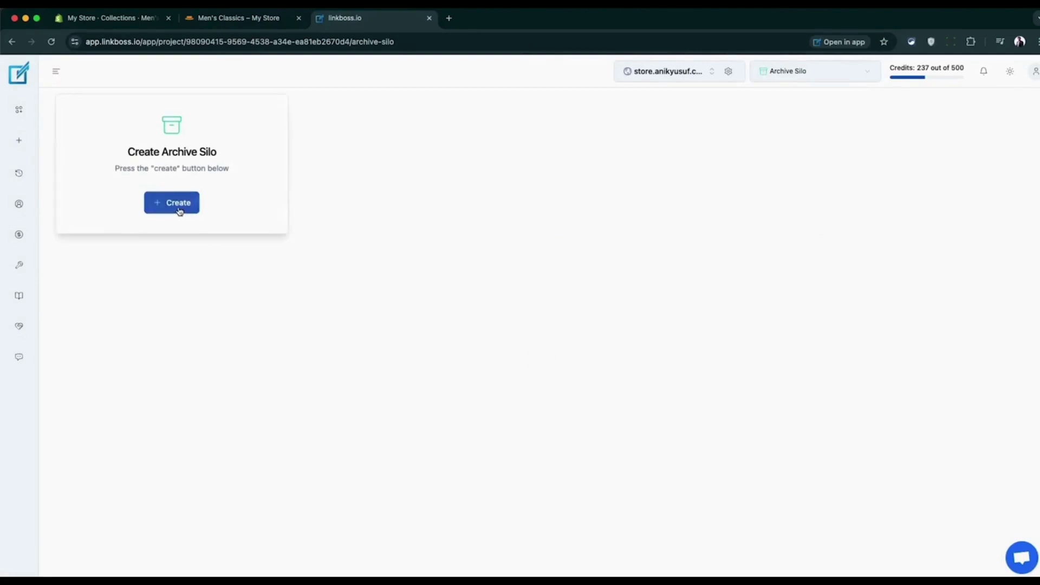
left_click(180, 211)
left_click(187, 245)
key("ctrl+v")
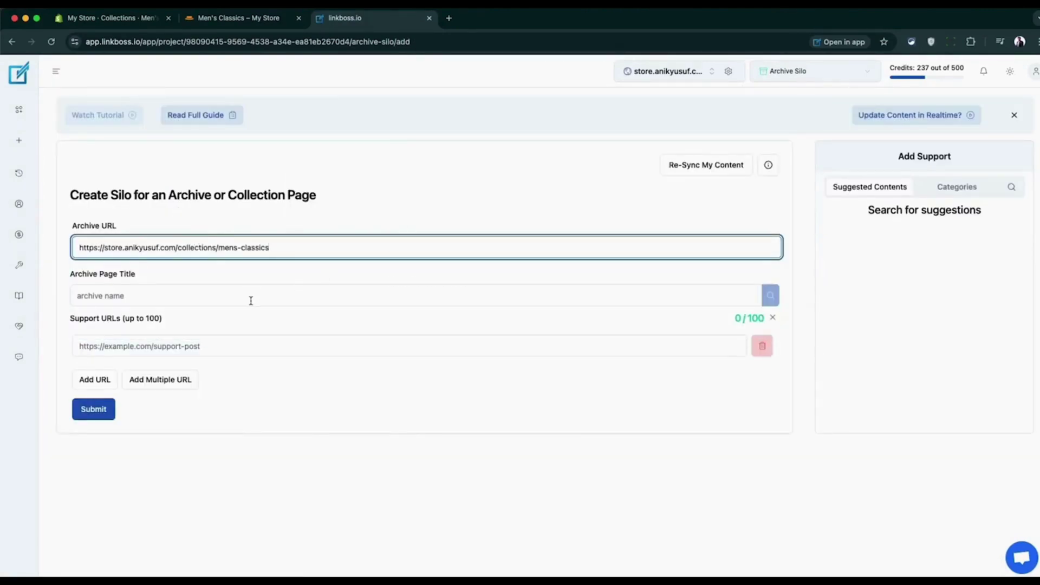
left_click(209, 295)
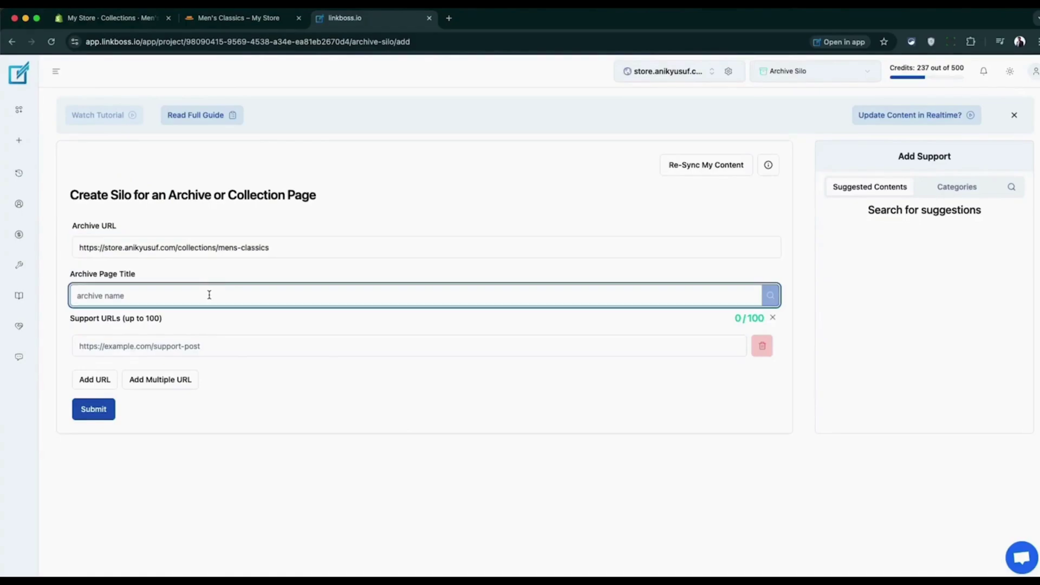
type("Men's Classic Clothing")
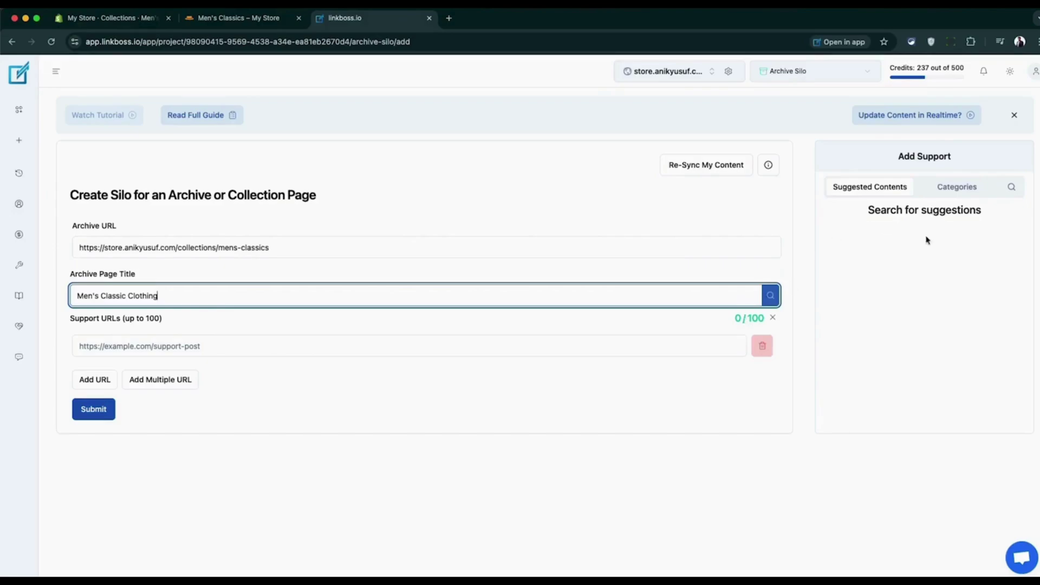
Step: Fetch the Men's Classics category, add its 34 products as supports, and save the silo
left_click(916, 272)
left_click(950, 193)
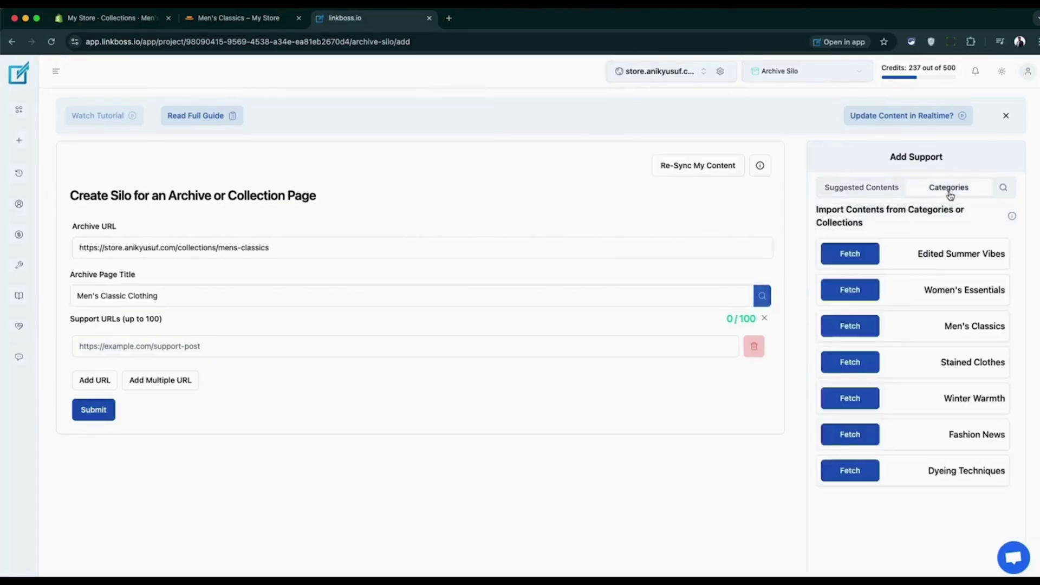
left_click(852, 327)
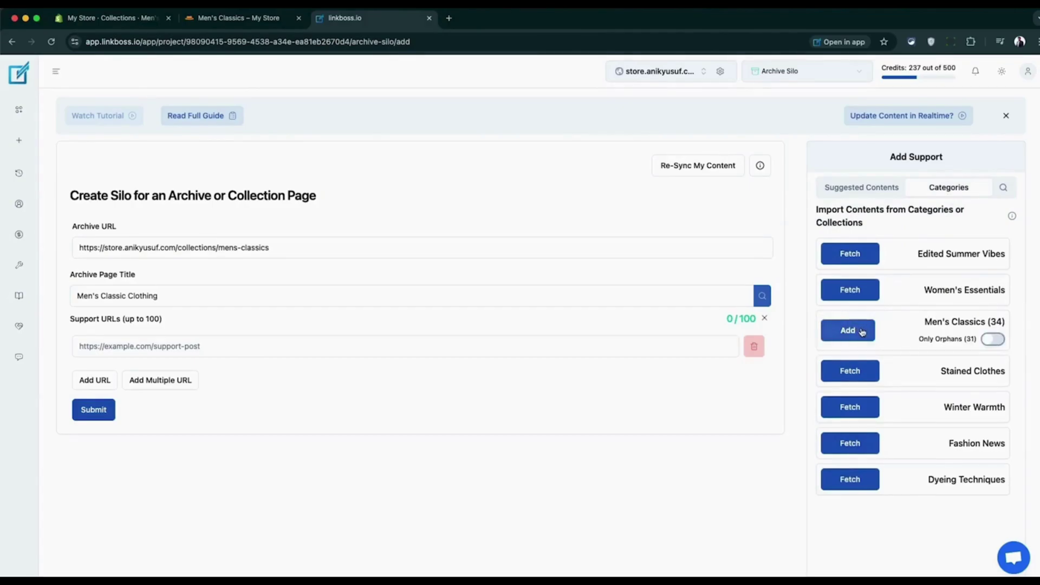
left_click(859, 331)
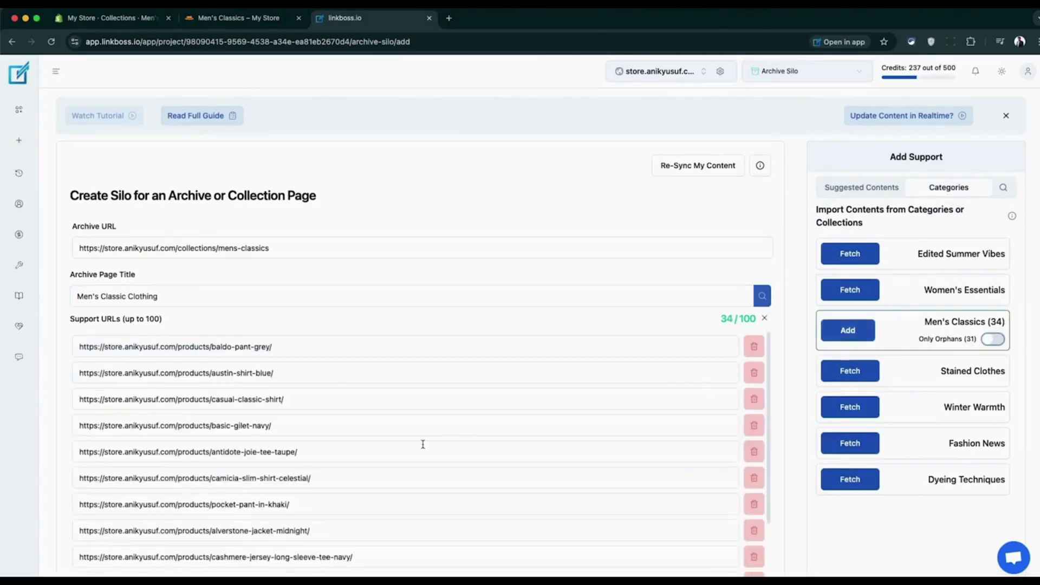
scroll(460, 446, "down", 15)
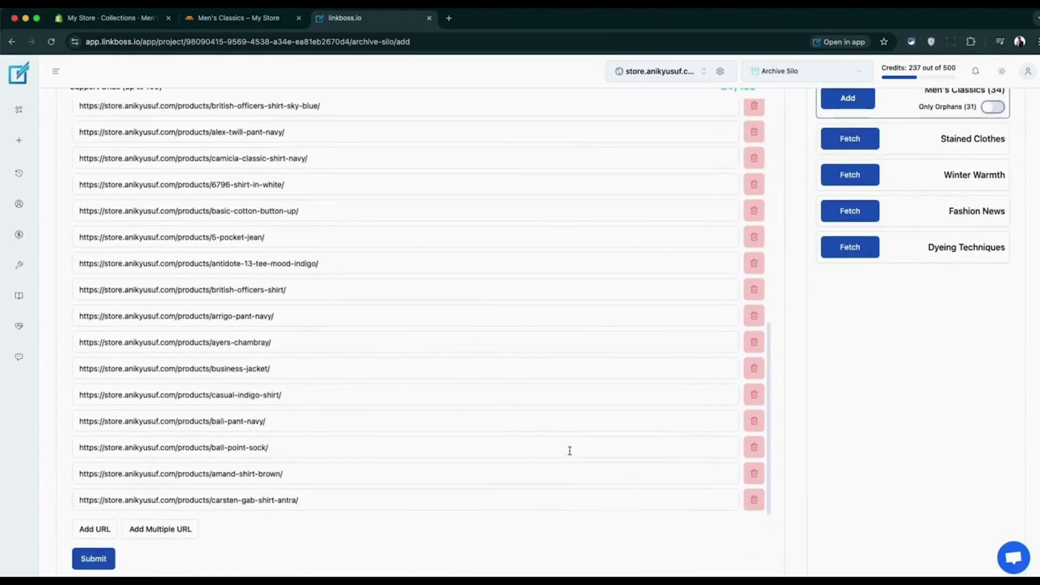
left_click(107, 559)
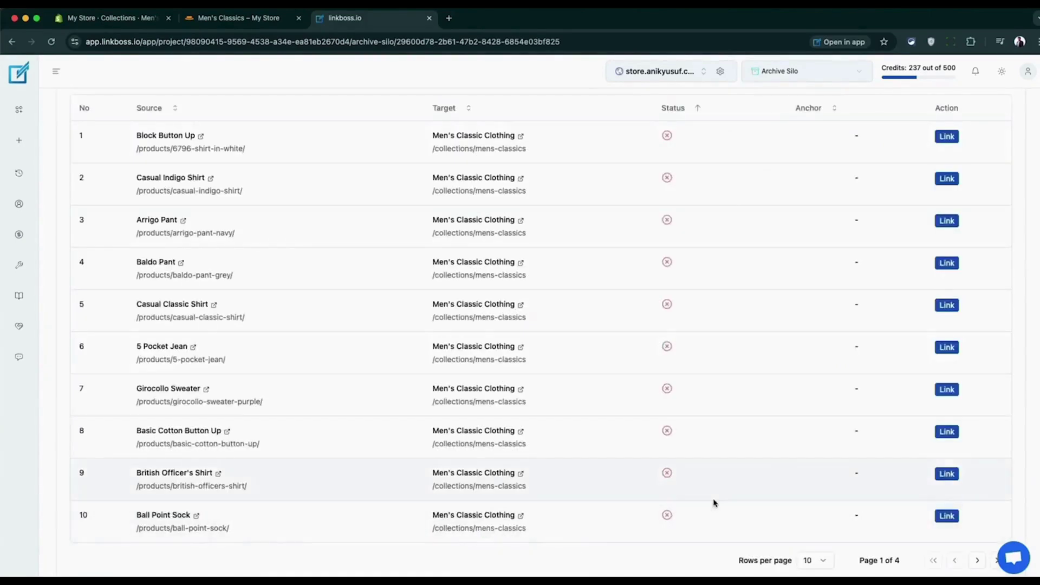
scroll(714, 502, "up", 3)
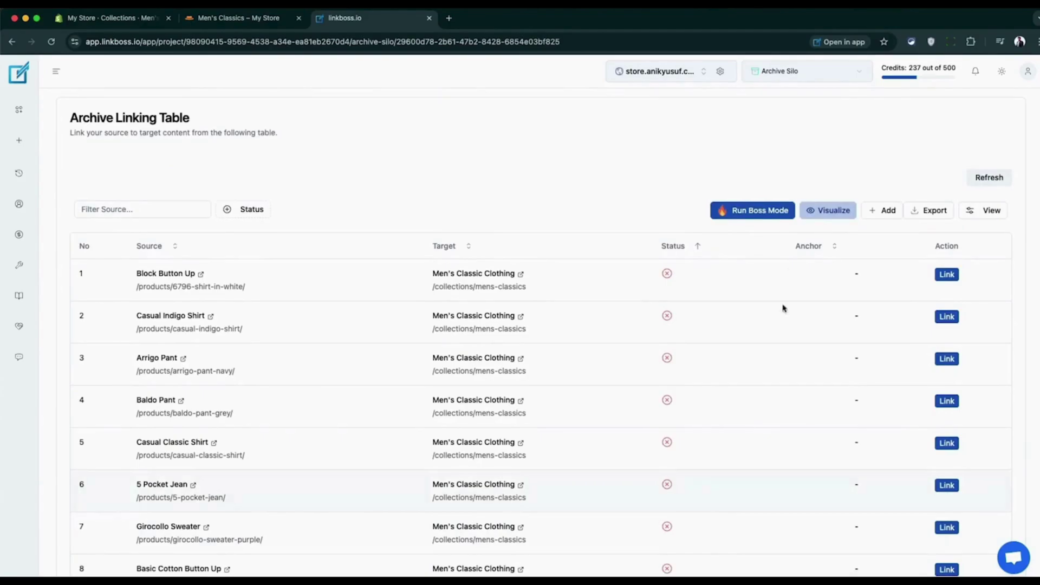
left_click(814, 217)
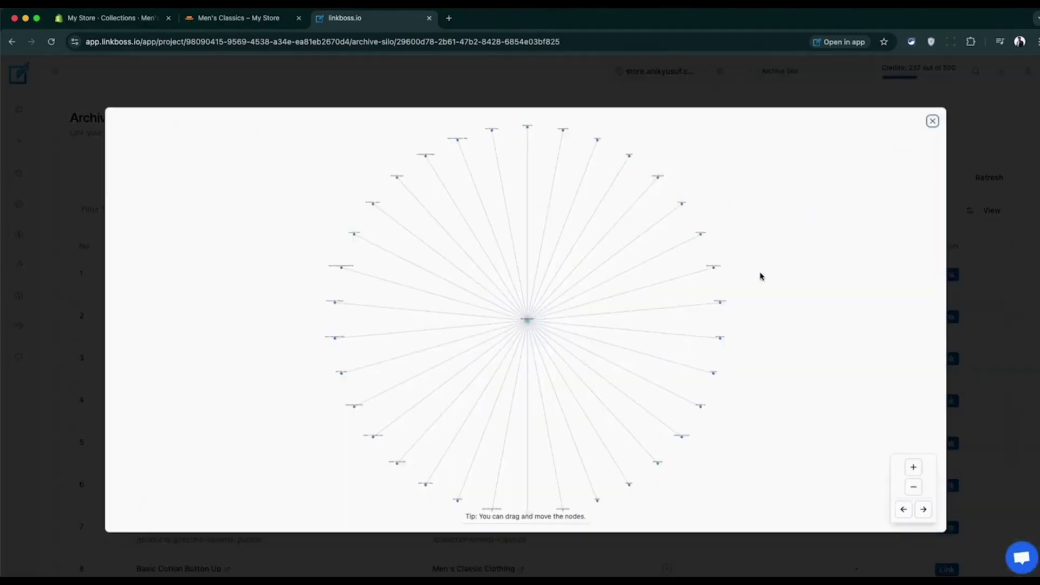
left_click(912, 471)
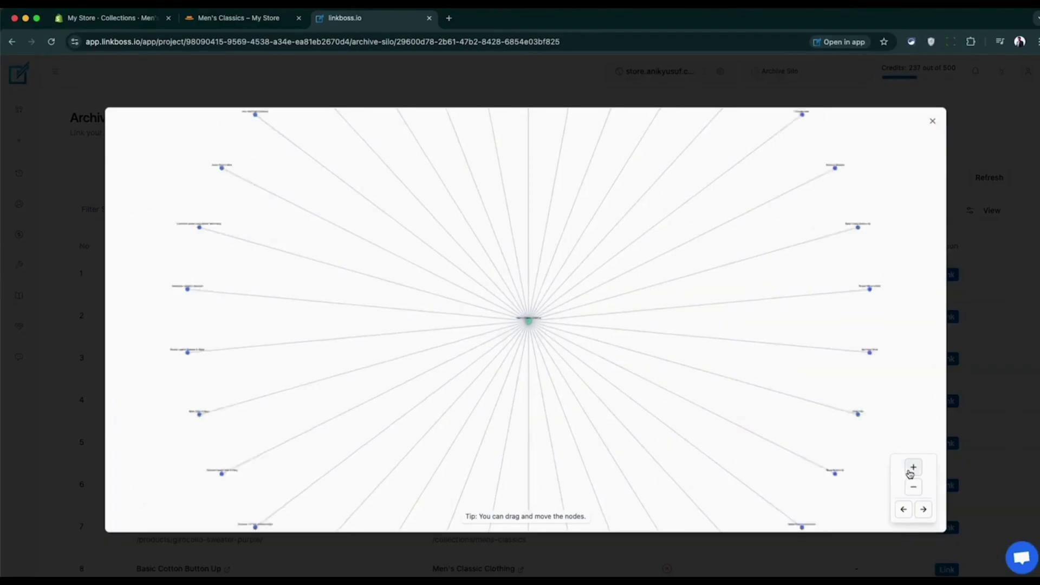
left_click(912, 470)
left_click(912, 469)
left_click(912, 469)
left_click(912, 470)
left_click(911, 471)
left_click(918, 492)
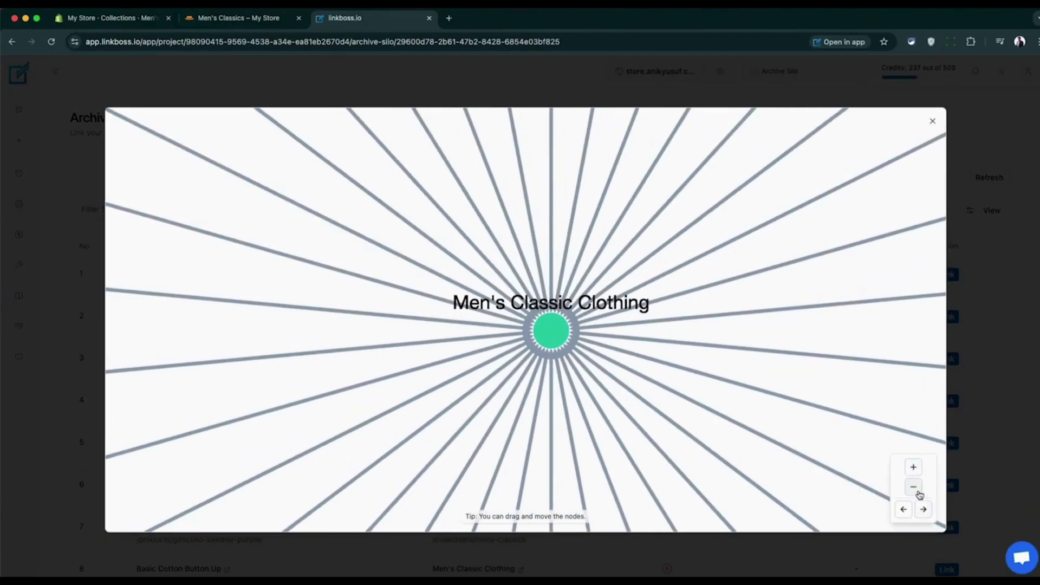
left_click(918, 492)
left_click(918, 493)
left_click(918, 492)
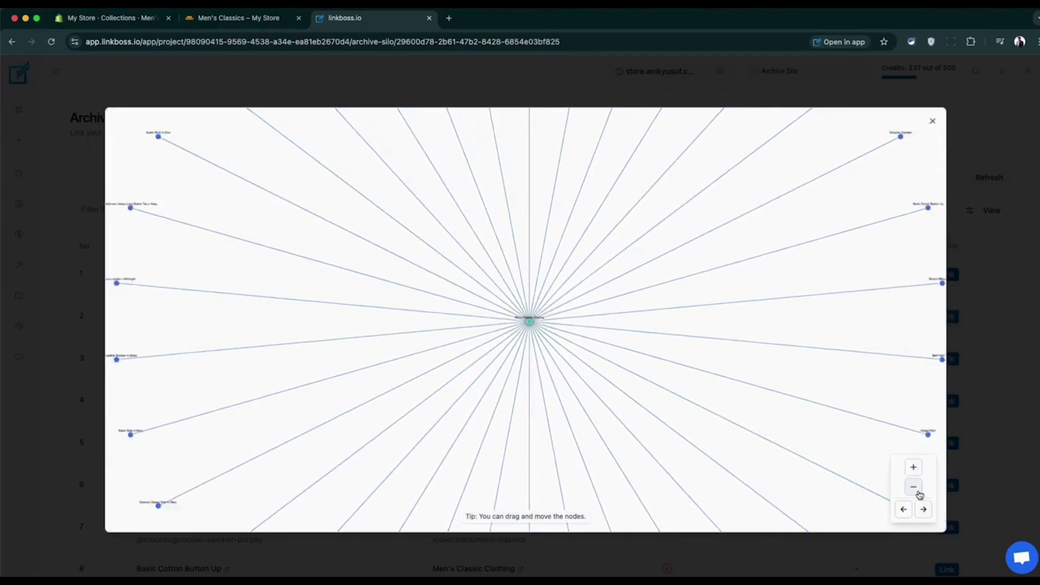
left_click(914, 487)
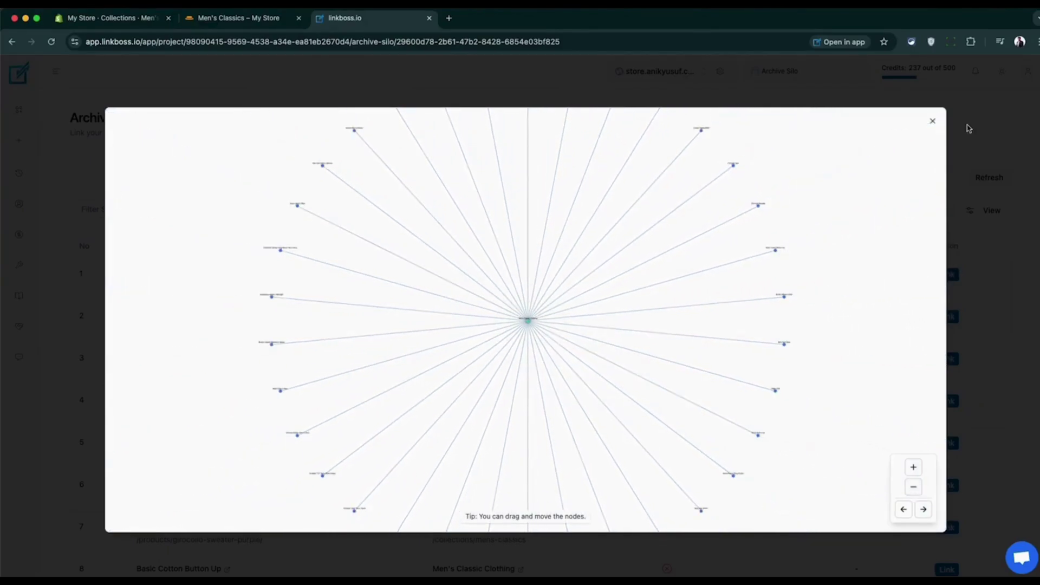
left_click(933, 121)
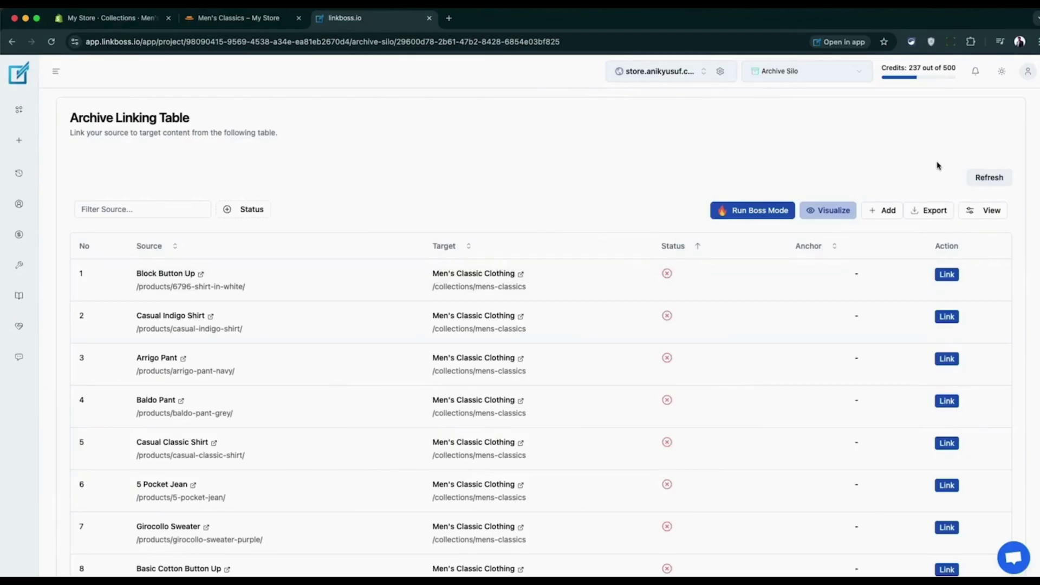
Step: Run Boss Mode to auto-link all rows to Men's Classic Clothing, then open the Site Visualizer map
left_click(724, 211)
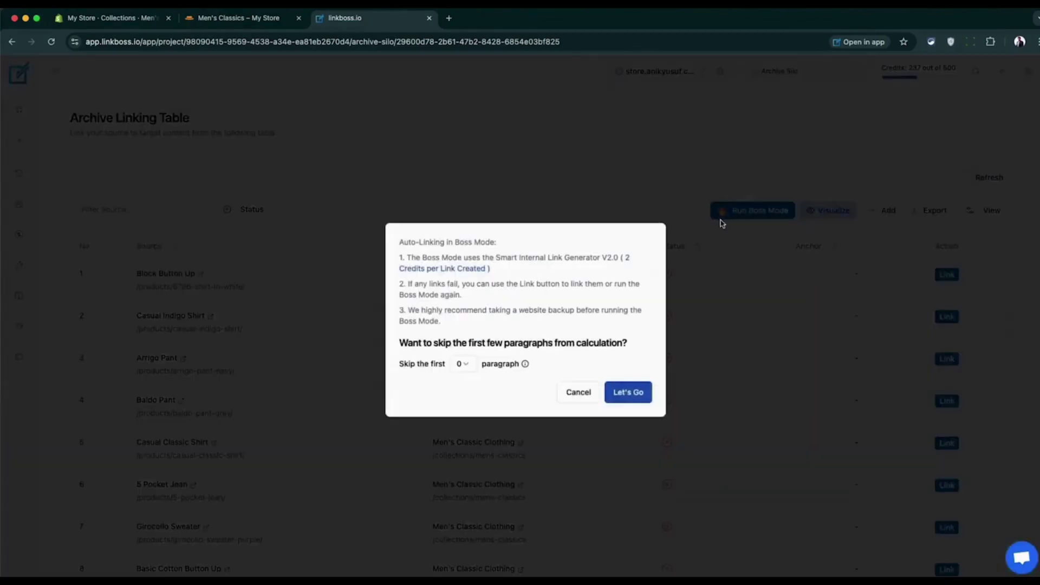
left_click(638, 397)
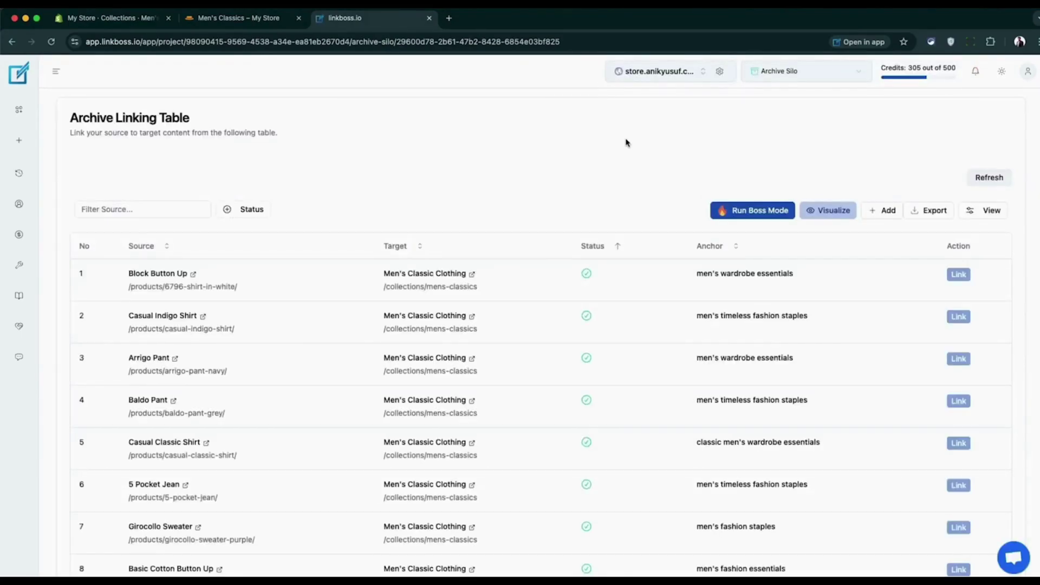
scroll(626, 143, "down", 3)
scroll(624, 141, "up", 3)
left_click(822, 211)
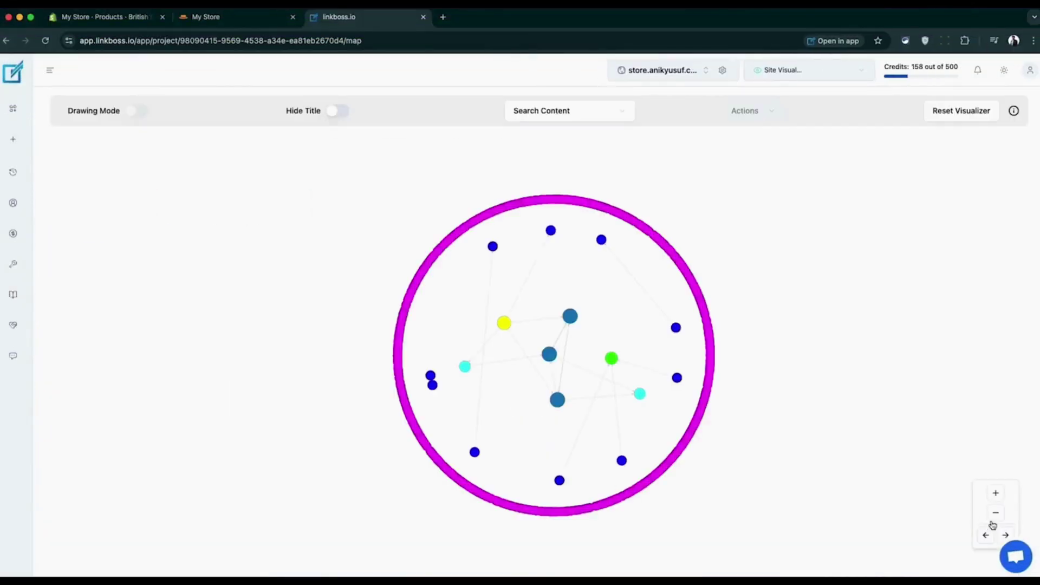
Step: Zoom into the site map far enough to read the page titles
left_click(997, 519)
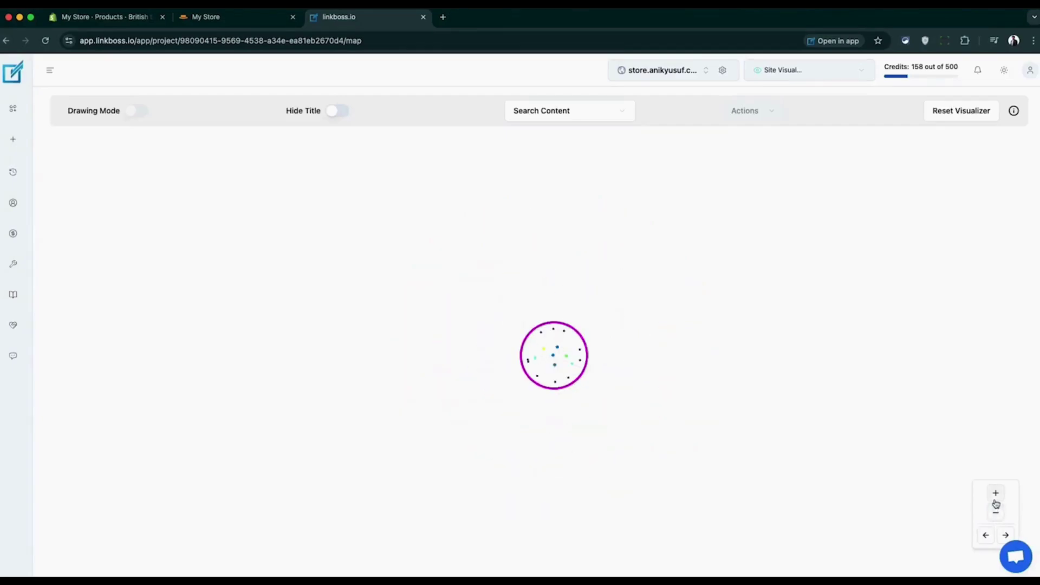
left_click(996, 494)
left_click(996, 495)
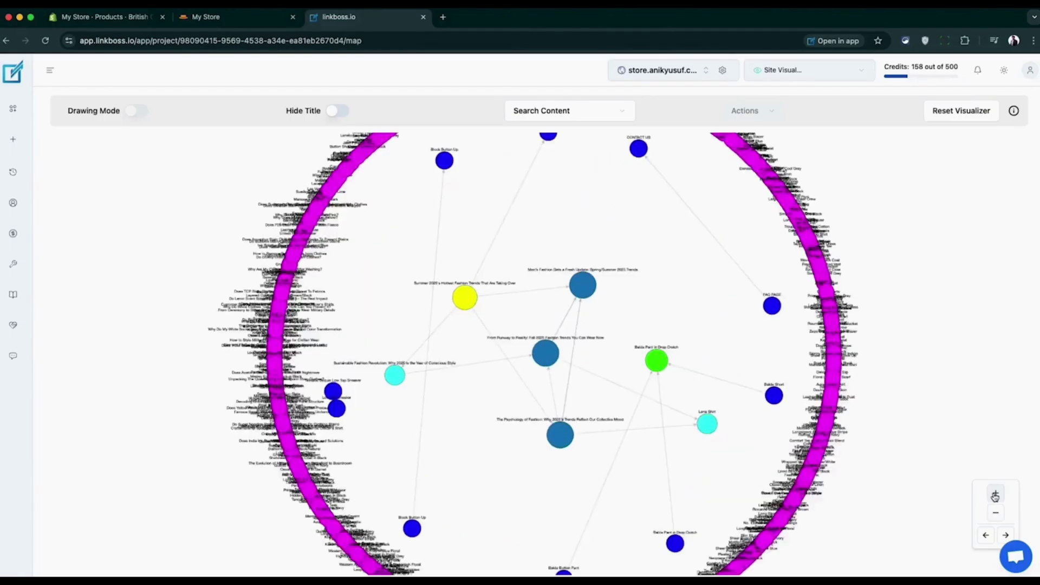
left_click(996, 494)
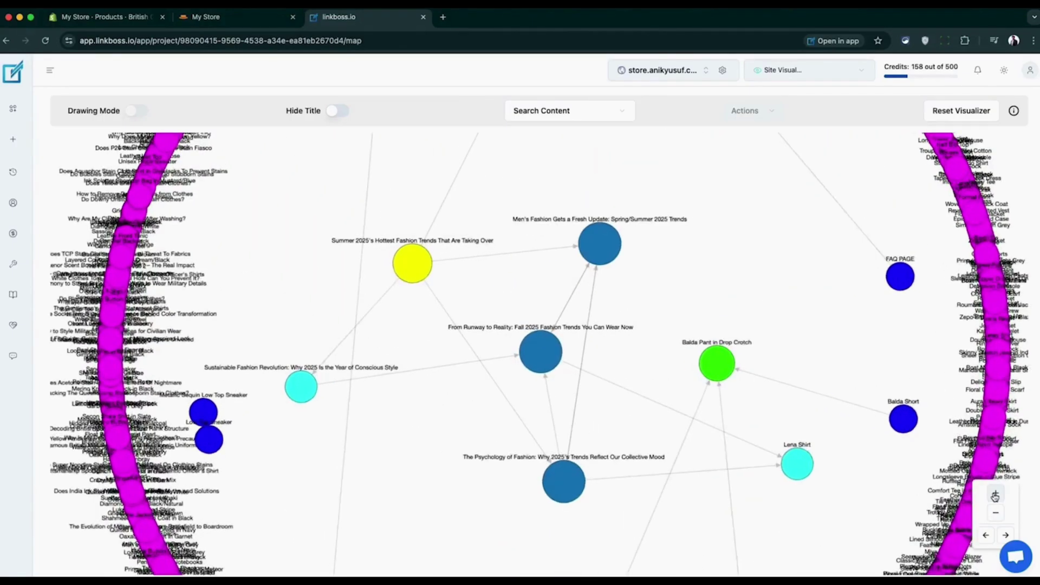
left_click(996, 495)
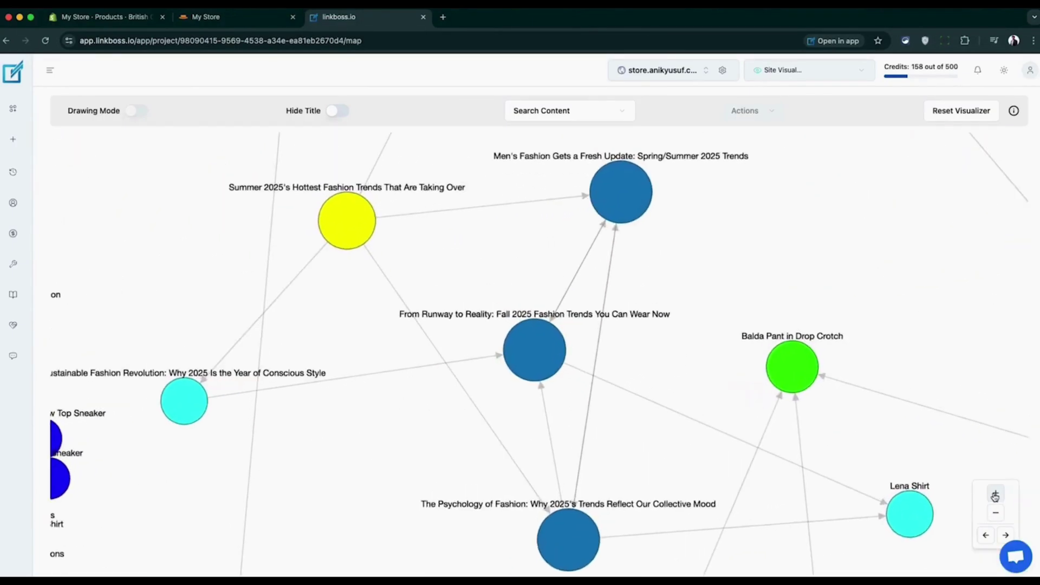
left_click(996, 494)
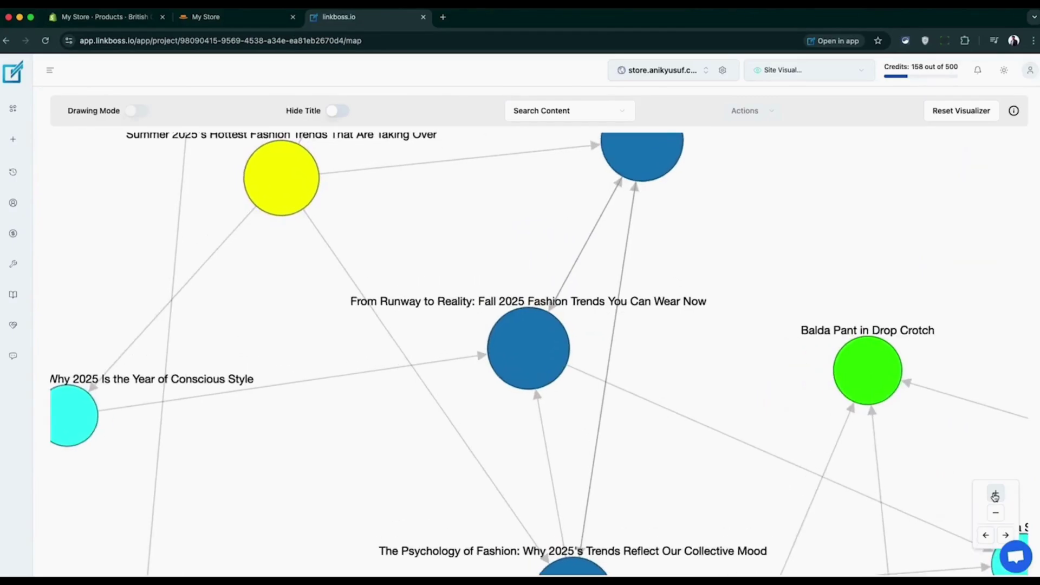
left_click(996, 494)
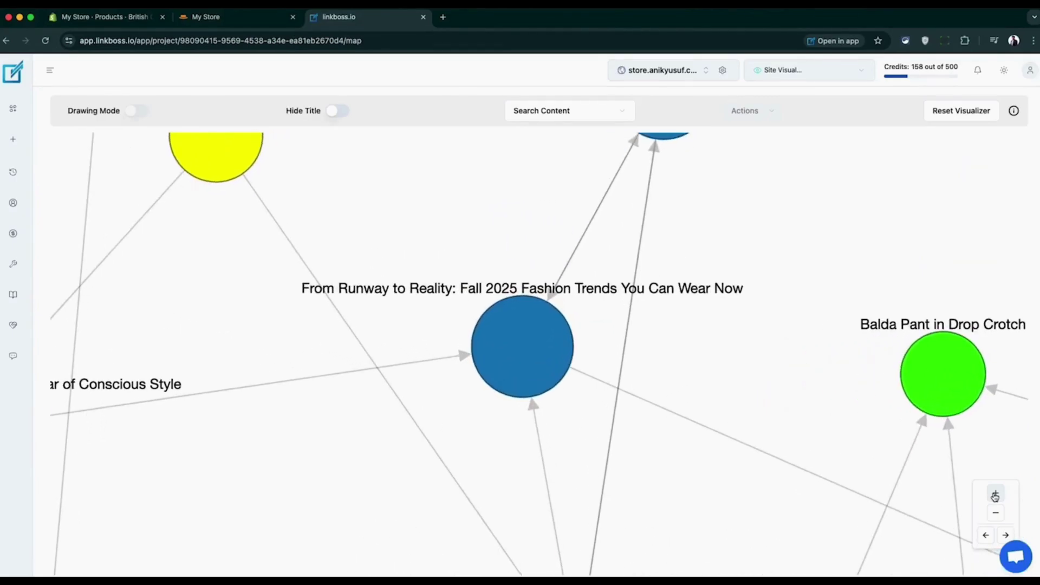
left_click(996, 494)
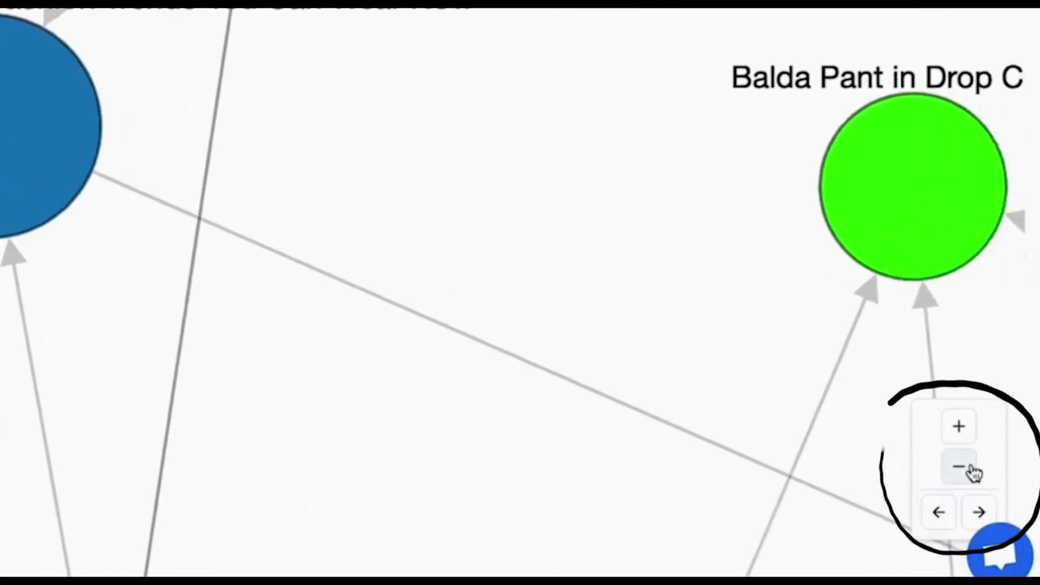
left_click(961, 467)
Step: Zoom back out, inspect the From Runway to Reality article node's links, then clear the highlight
left_click(971, 470)
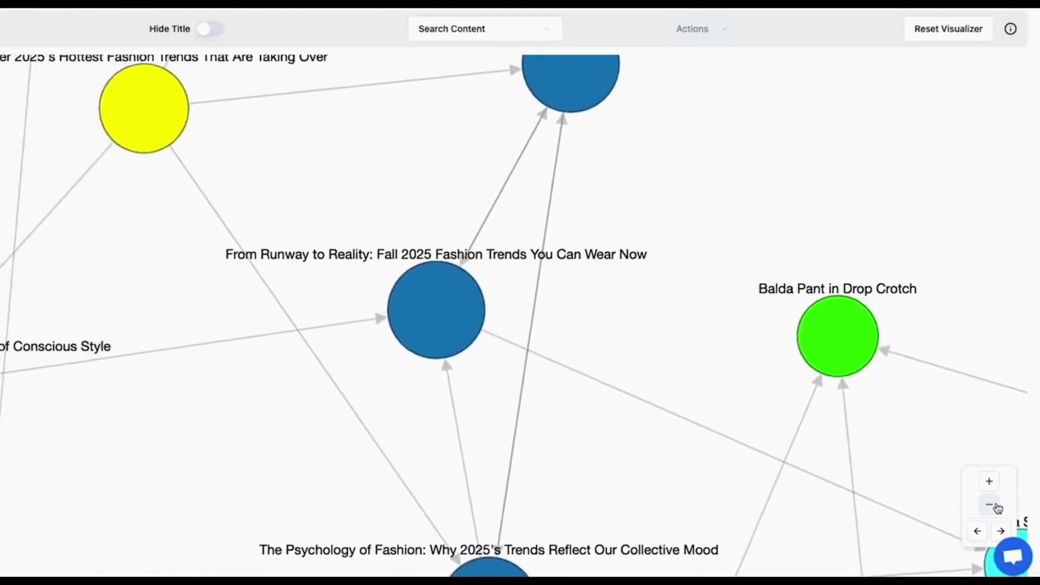
left_click(995, 506)
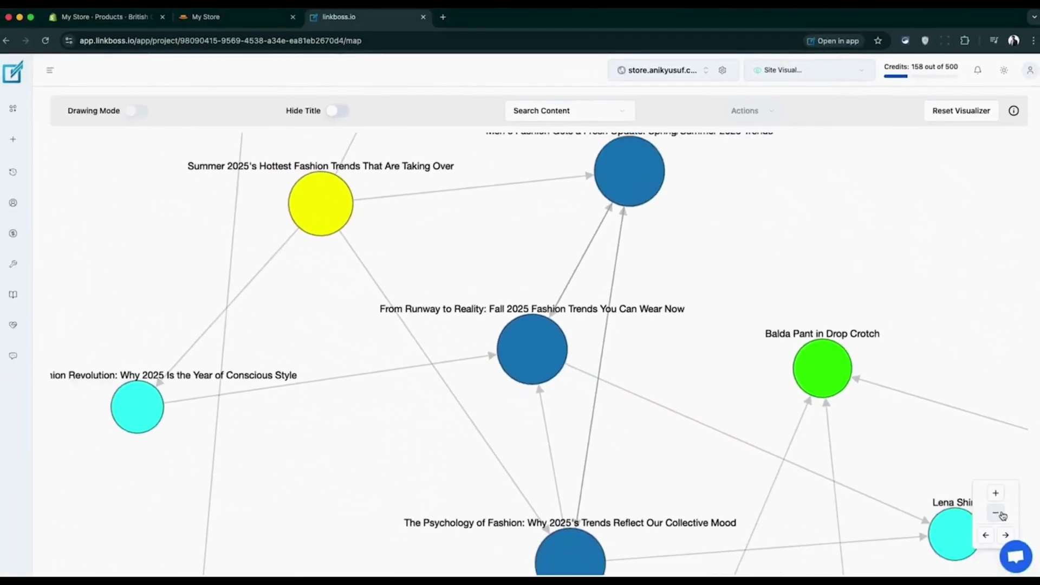
left_click(995, 507)
left_click(995, 506)
left_click(1002, 515)
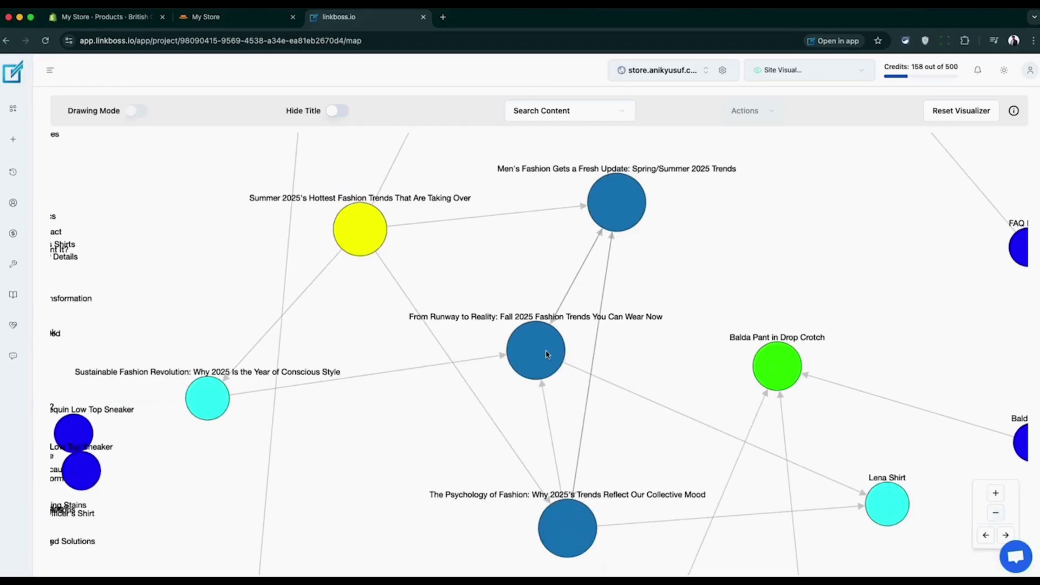
left_click(519, 353)
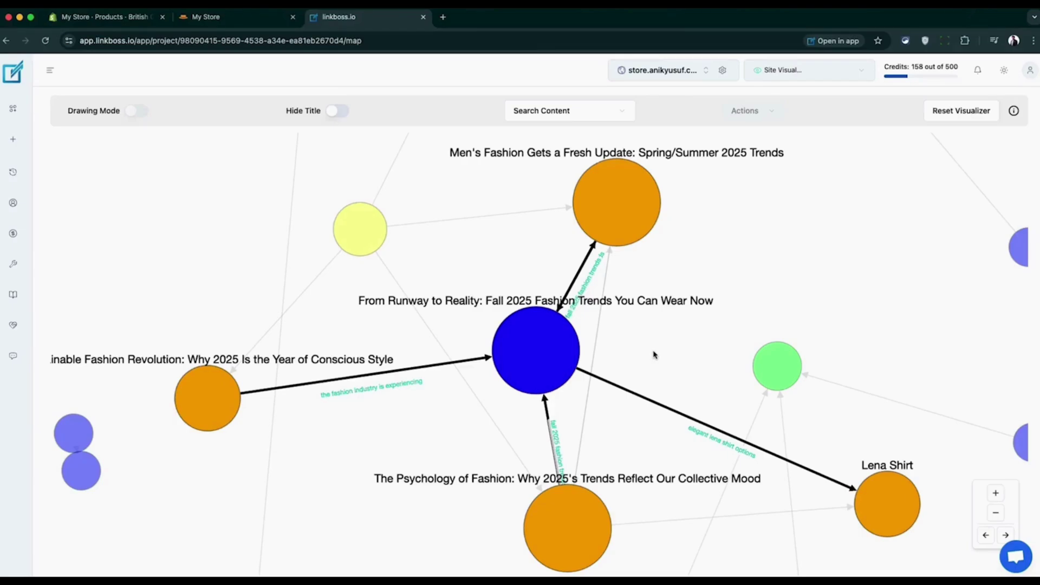
left_click(654, 355)
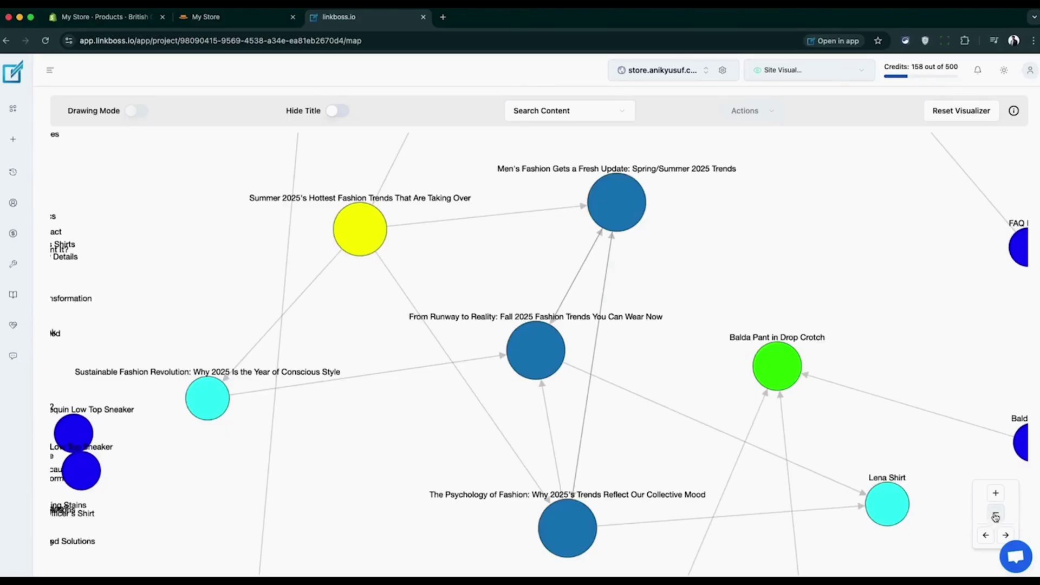
Step: Zoom the site map out until the whole ring of pages fits in view
left_click(996, 515)
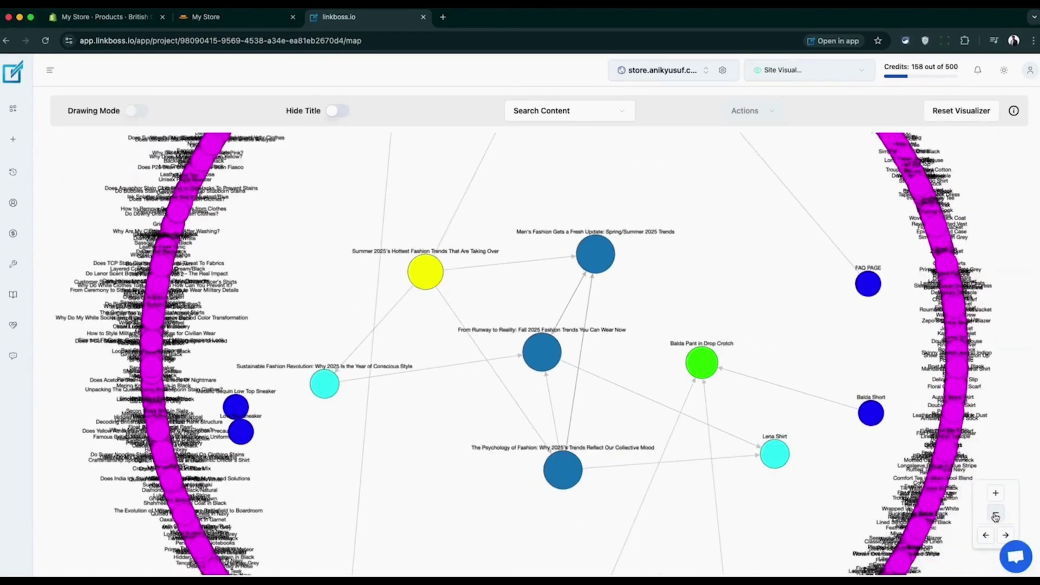
left_click(996, 515)
left_click(996, 514)
left_click(996, 515)
left_click(996, 515)
left_click(996, 516)
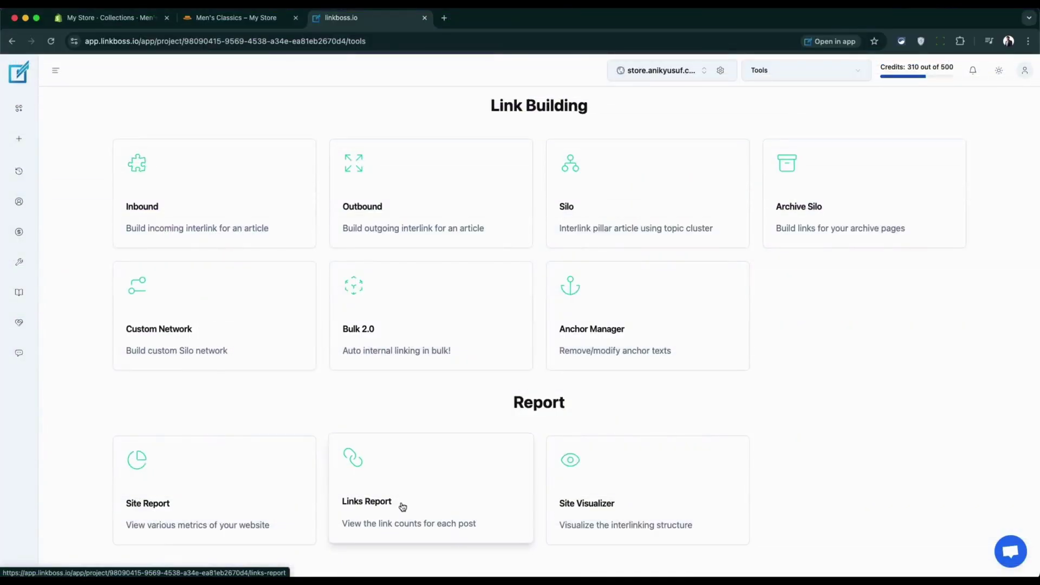
Step: Open the Links Report, show only duplicate links, and list The Evolution of Military Dress outbound links
left_click(403, 506)
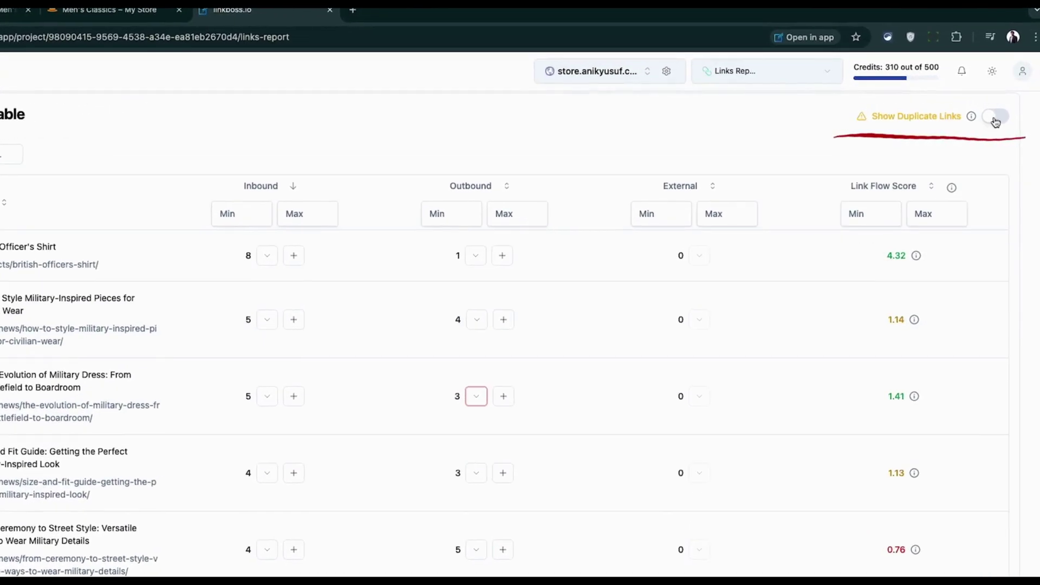
left_click(996, 119)
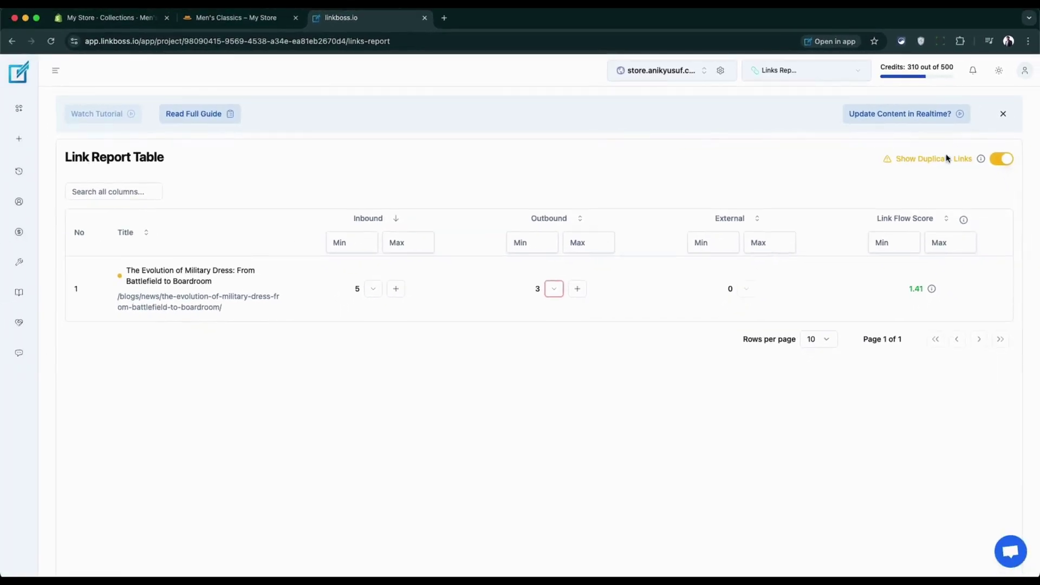
left_click(481, 326)
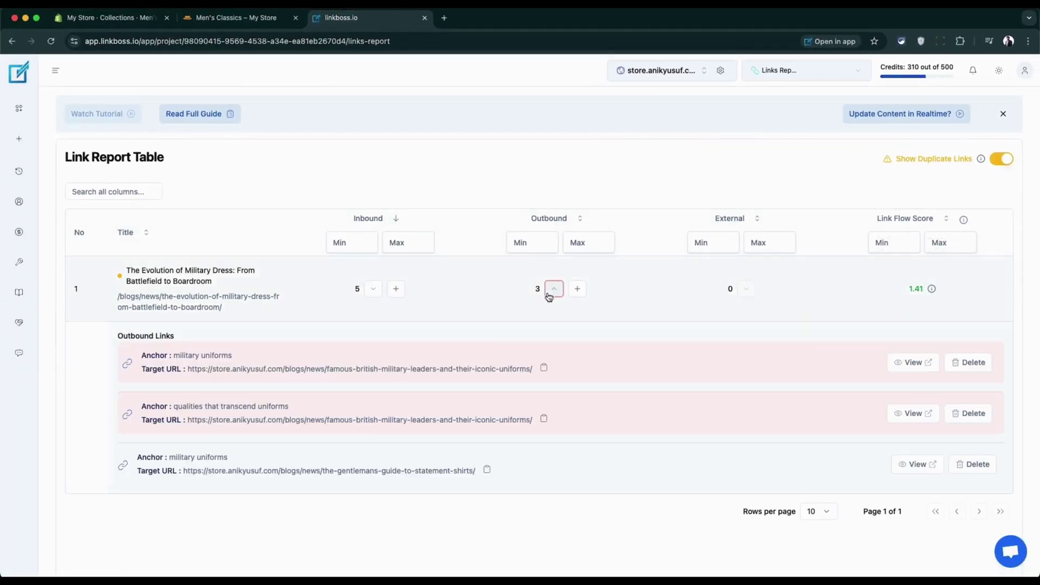
triple_click(375, 373)
Step: Delete a duplicate outbound link to the famous British military leaders article and confirm removal
left_click(973, 422)
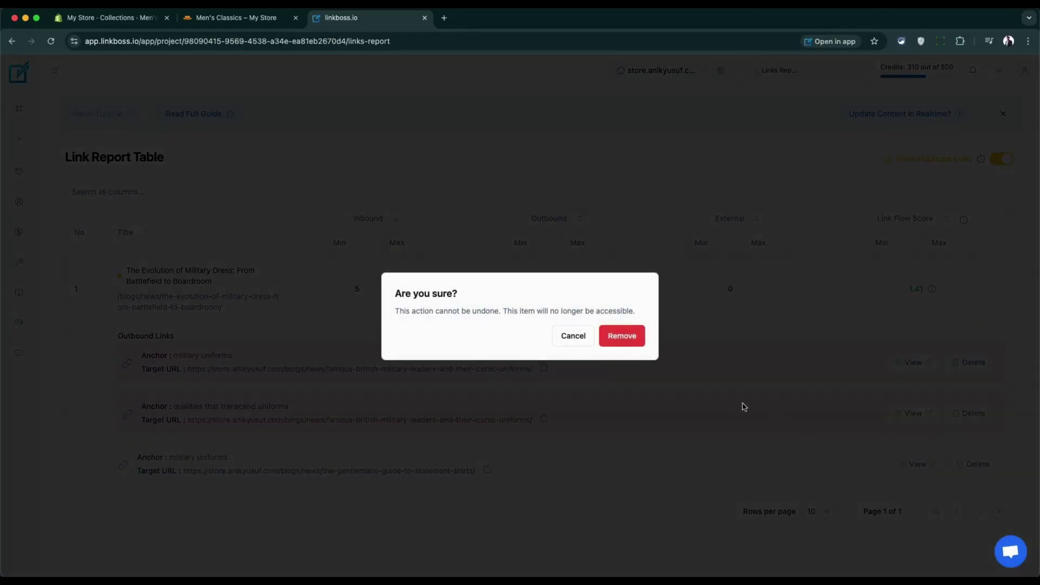
left_click(631, 342)
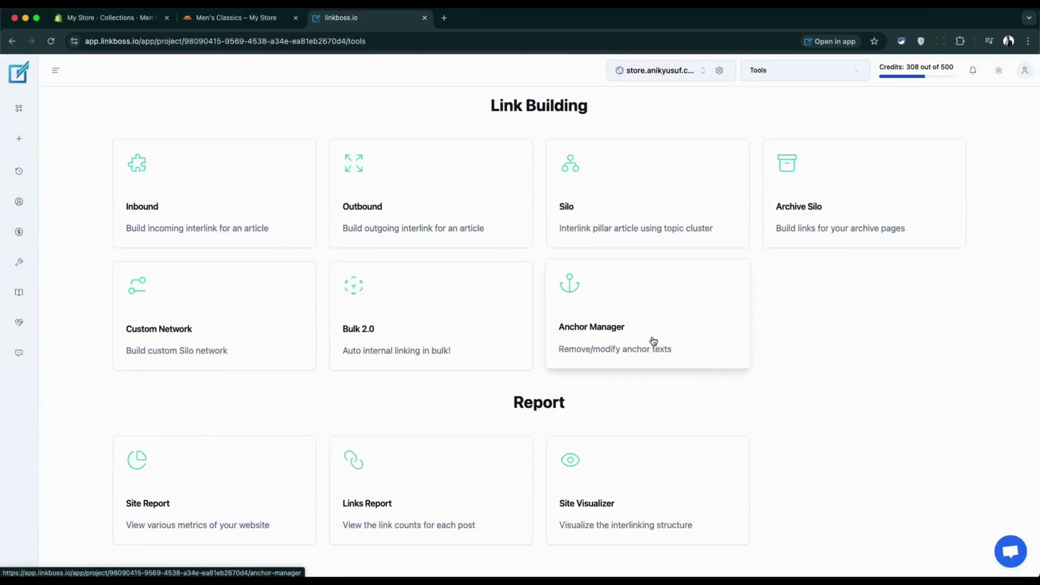
Step: Open the Anchor Manager and review Branded Keyword, then Full-Part Match anchors
left_click(654, 341)
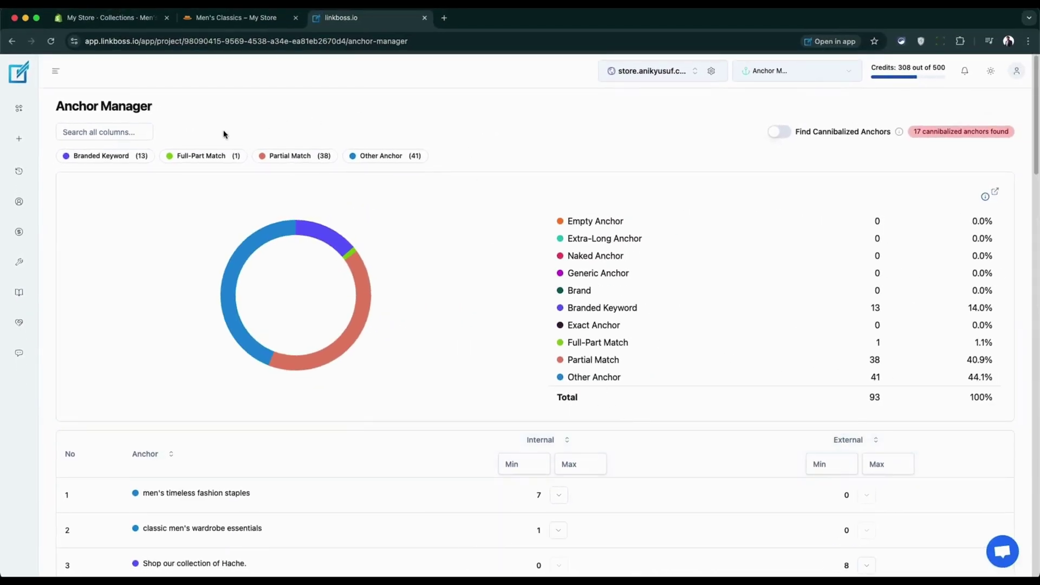
left_click(136, 157)
scroll(243, 293, "down", 4)
scroll(243, 293, "up", 4)
left_click(146, 156)
left_click(187, 157)
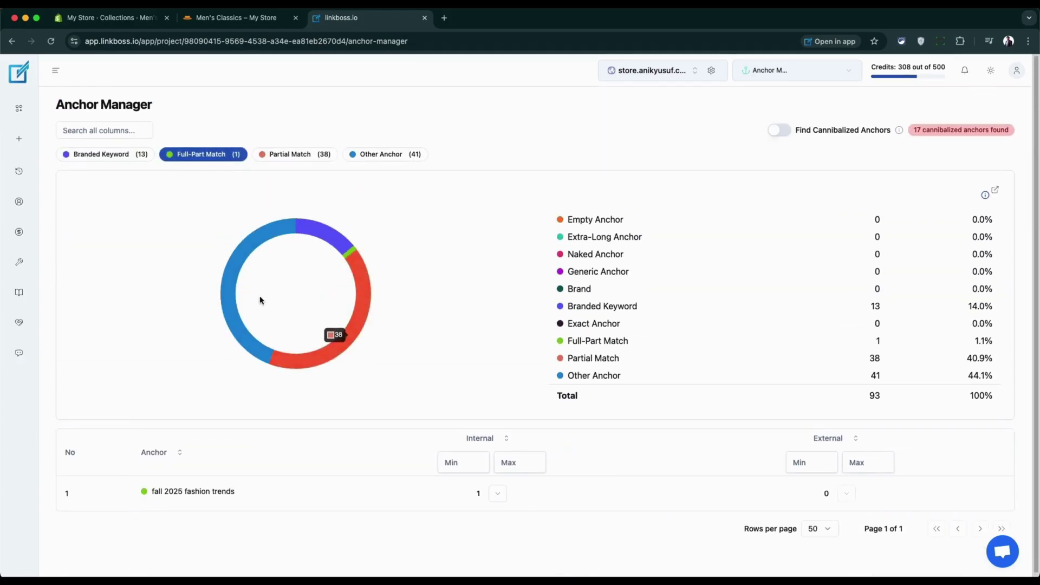
left_click(225, 157)
Step: Review Partial Match, then Other Anchor anchors, clearing each filter afterward
left_click(295, 159)
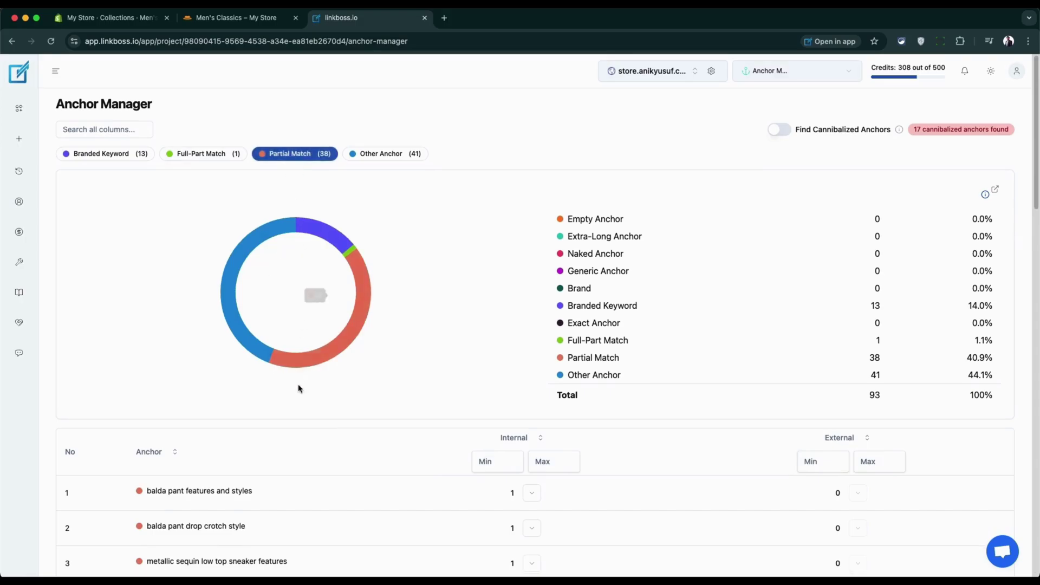
scroll(296, 395, "down", 1)
left_click(295, 130)
left_click(387, 130)
scroll(373, 338, "up", 1)
left_click(385, 156)
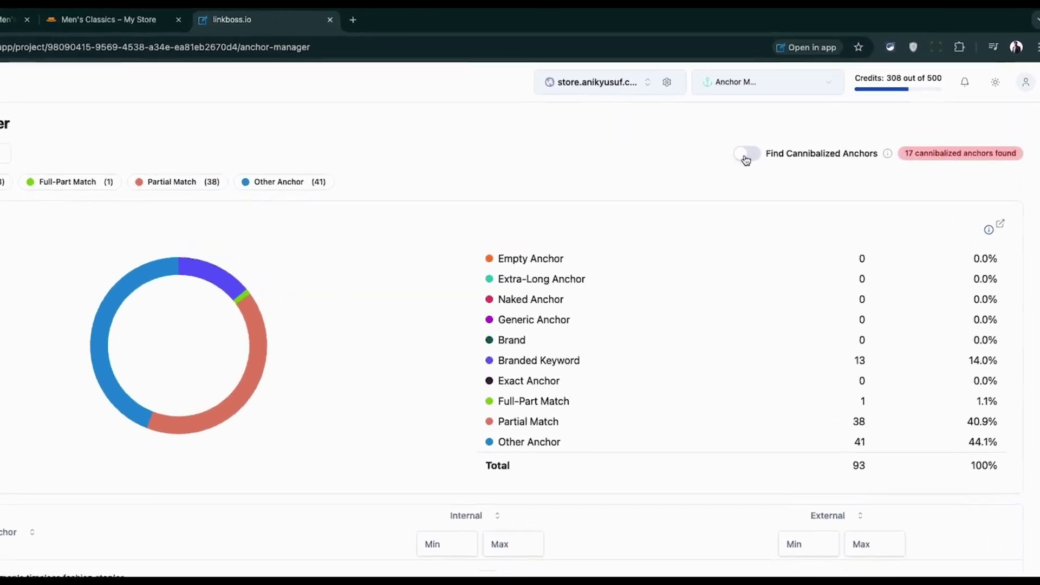
Step: Find cannibalized anchors and inspect the URLs of the links using the anchor Black
left_click(780, 132)
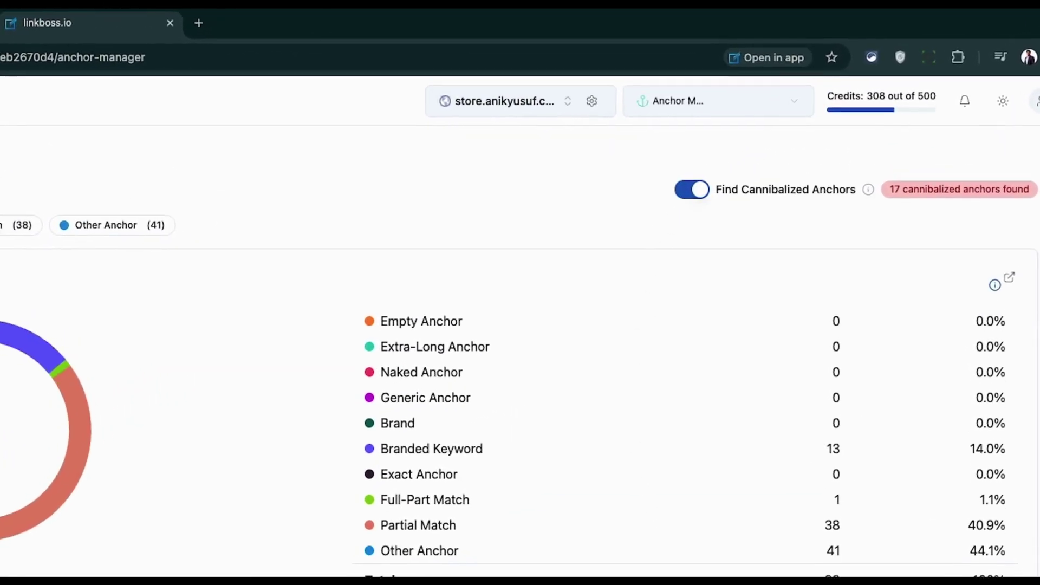
scroll(803, 403, "down", 5)
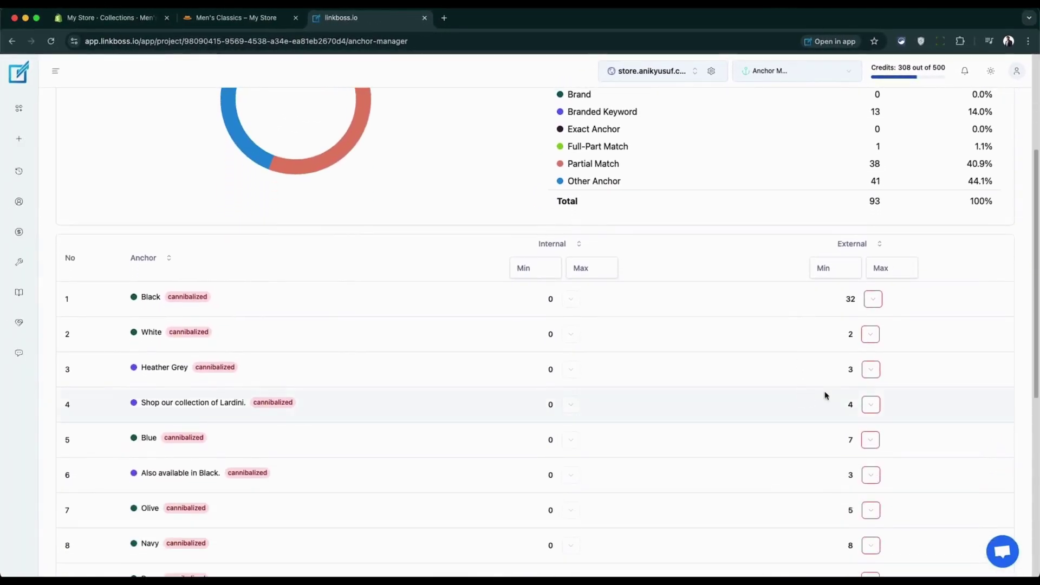
left_click(873, 308)
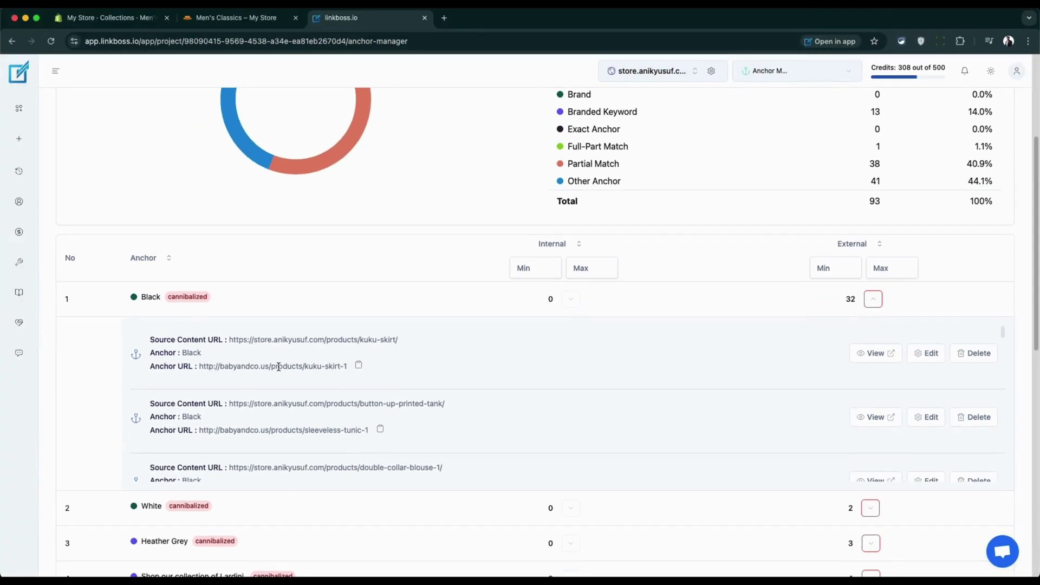
triple_click(279, 366)
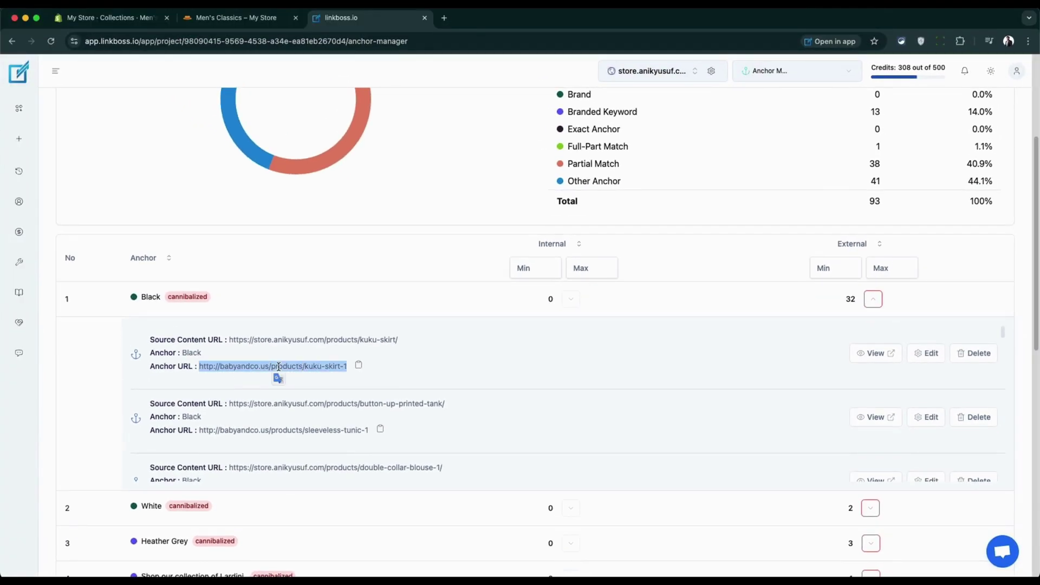
triple_click(323, 431)
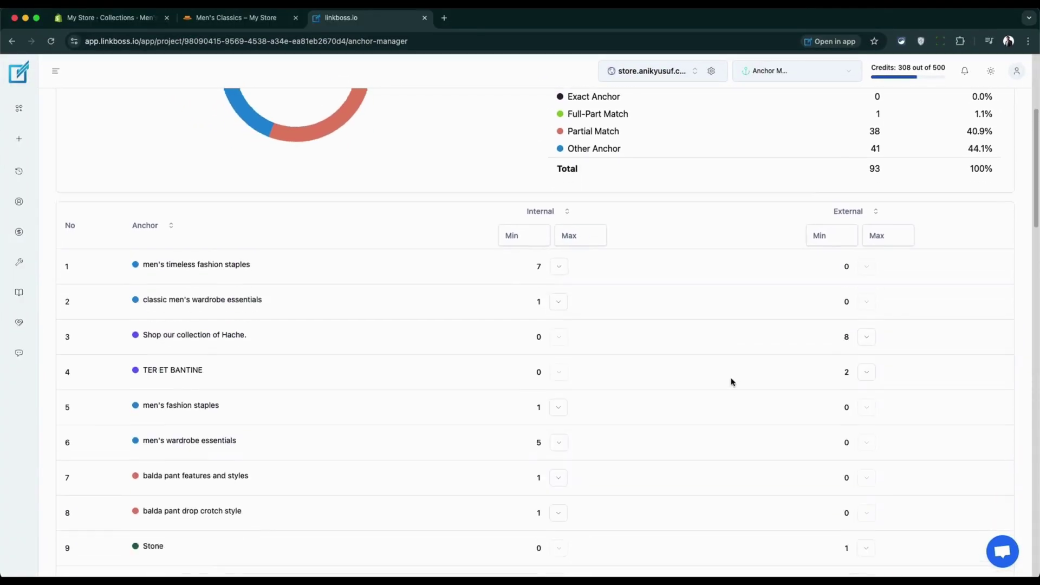
scroll(732, 382, "down", 3)
scroll(732, 381, "down", 3)
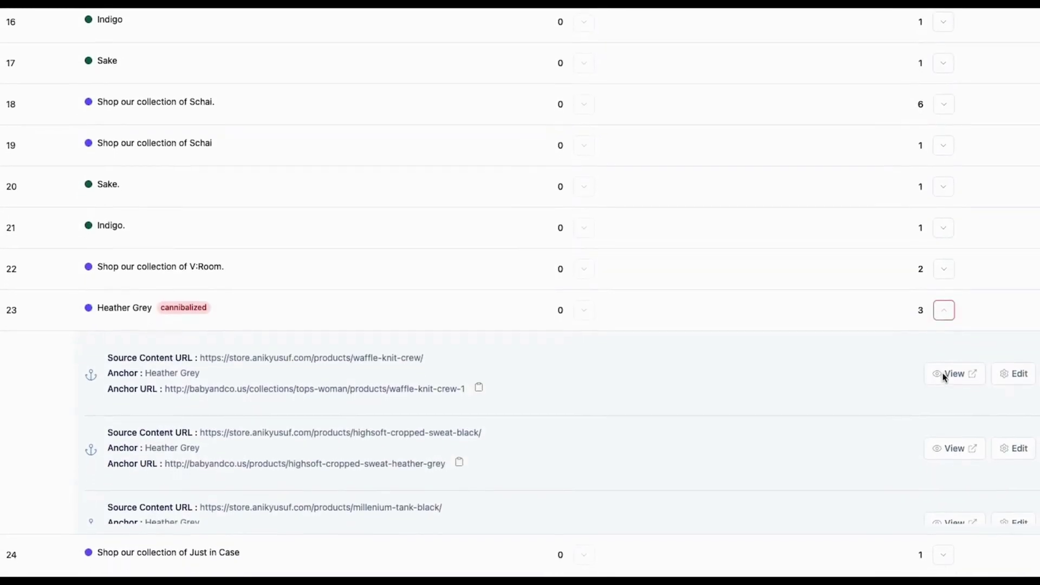
Step: Check the three Heather Grey anchor URLs and remove the waffle knit crew Heather Grey link
triple_click(367, 378)
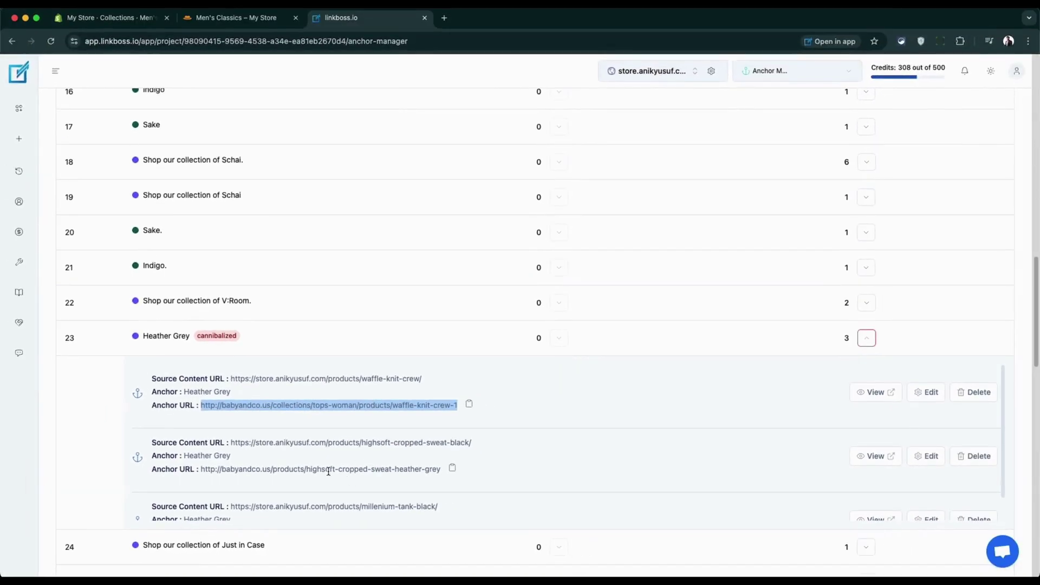
triple_click(320, 455)
scroll(341, 467, "down", 1)
triple_click(325, 504)
left_click(372, 480)
scroll(352, 484, "up", 1)
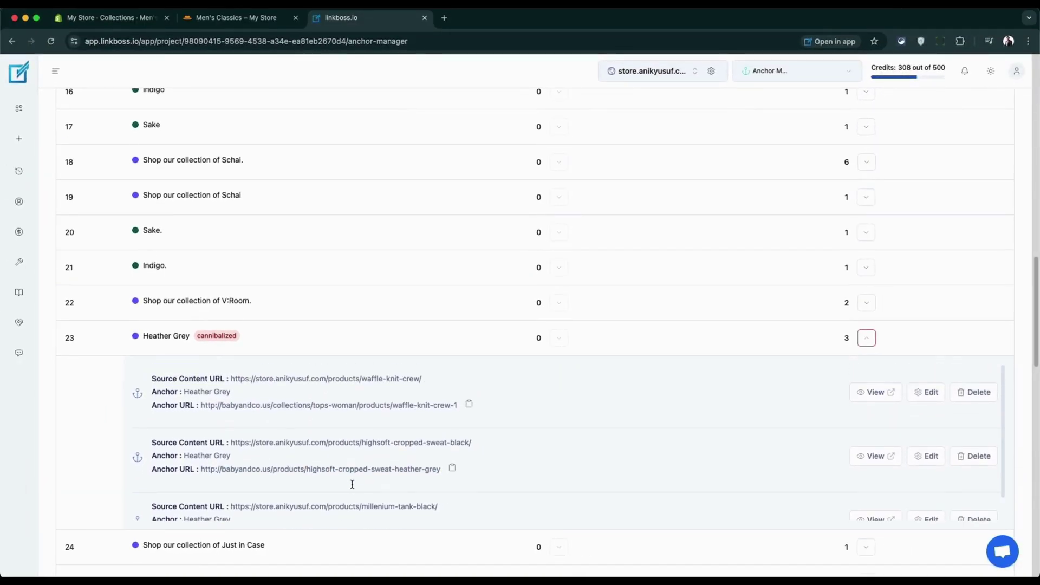
left_click(970, 400)
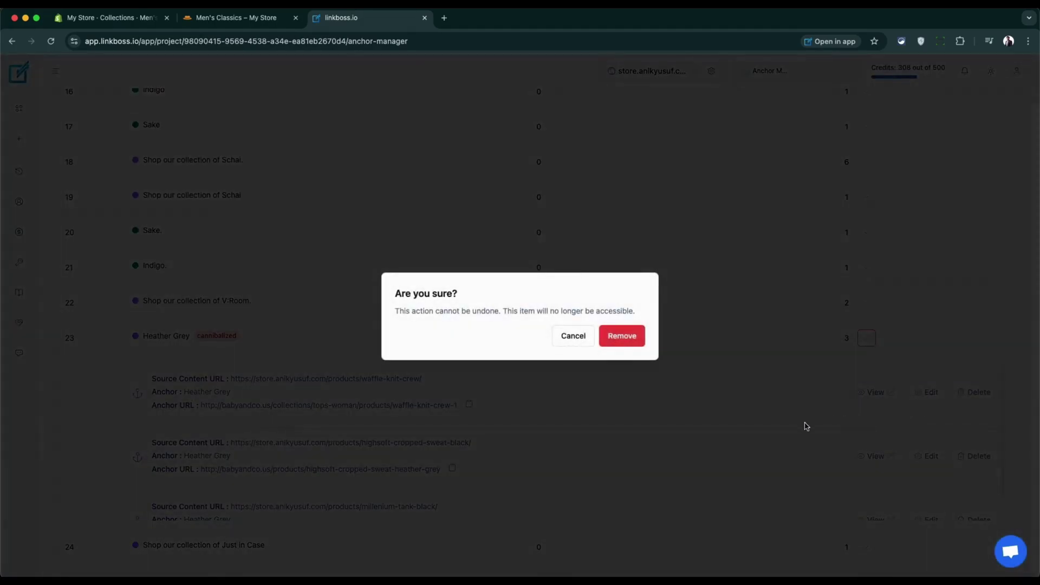
left_click(639, 340)
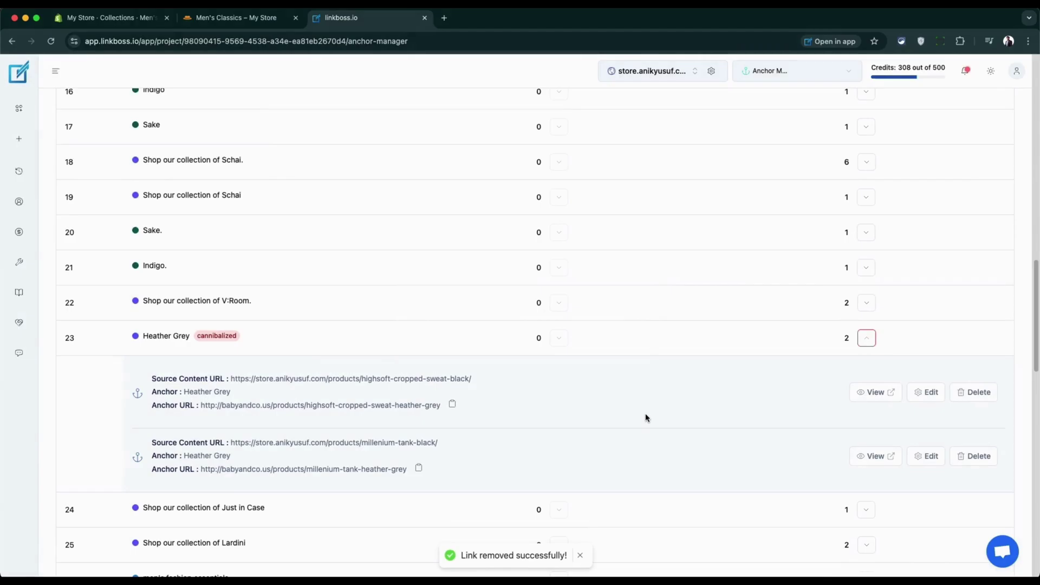
scroll(551, 446, "up", 10)
scroll(551, 447, "up", 2)
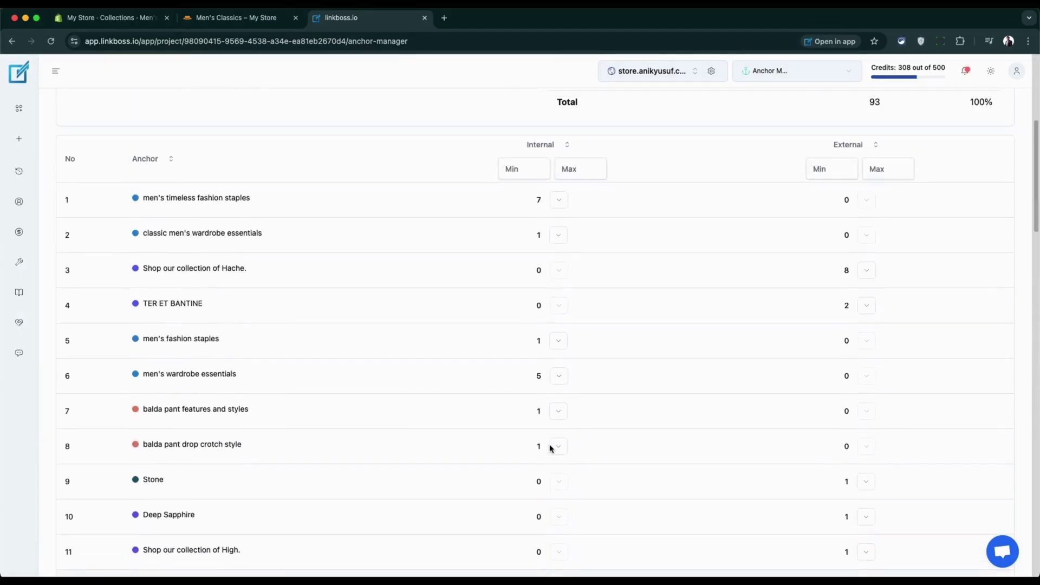
Step: Edit row 7's anchor to 'balda pant in drop crotch', check its relevancy score, and close the editor
left_click(553, 416)
left_click(927, 465)
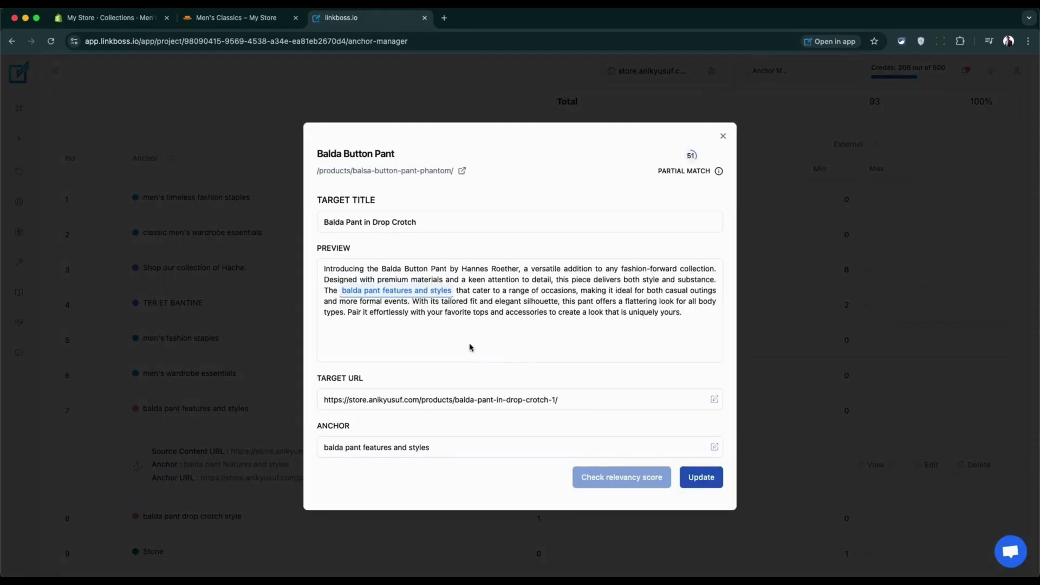
triple_click(369, 454)
type("bal")
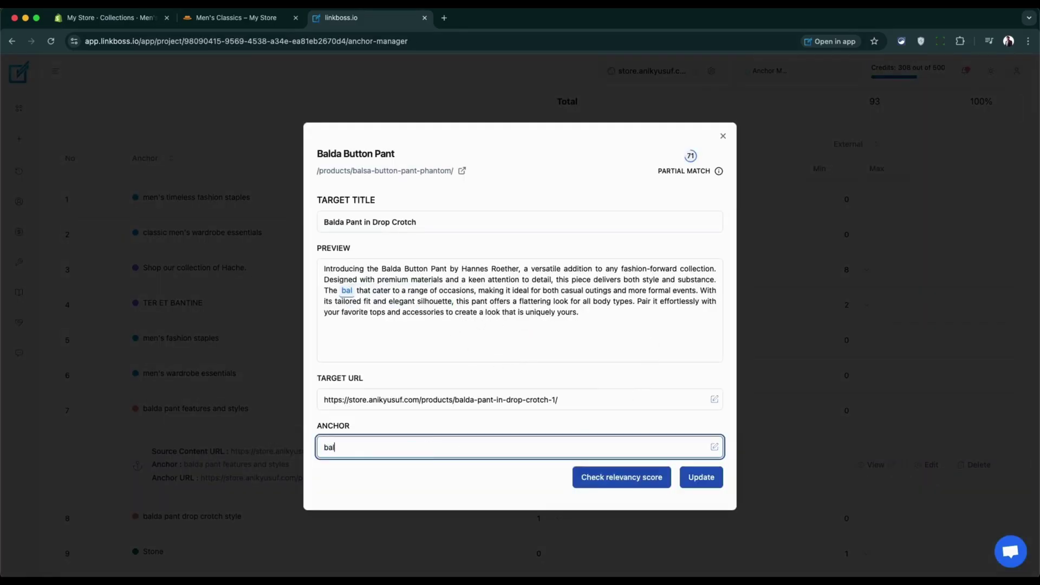
type("da pant in drop crotch")
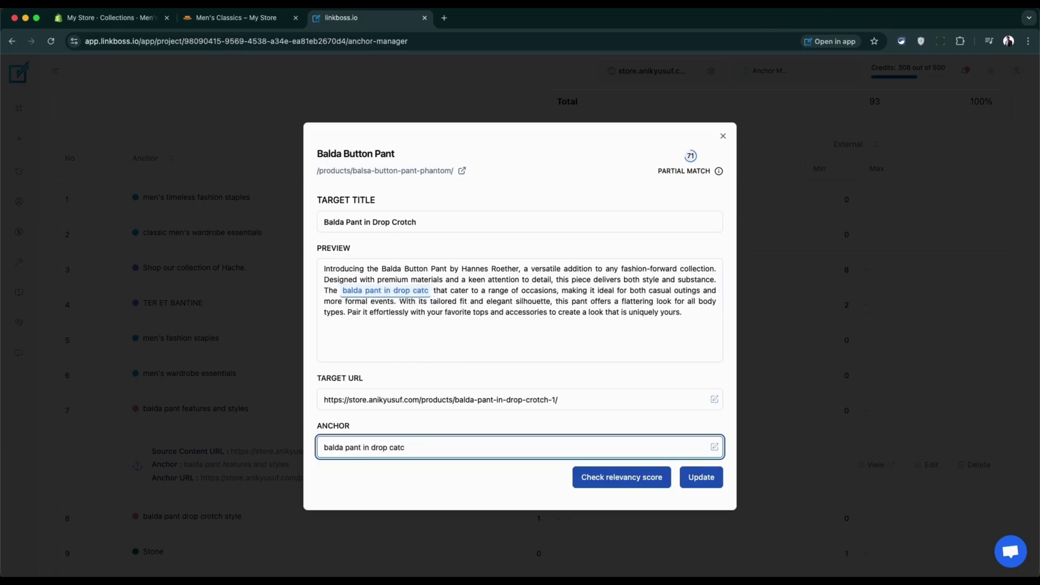
left_click(596, 472)
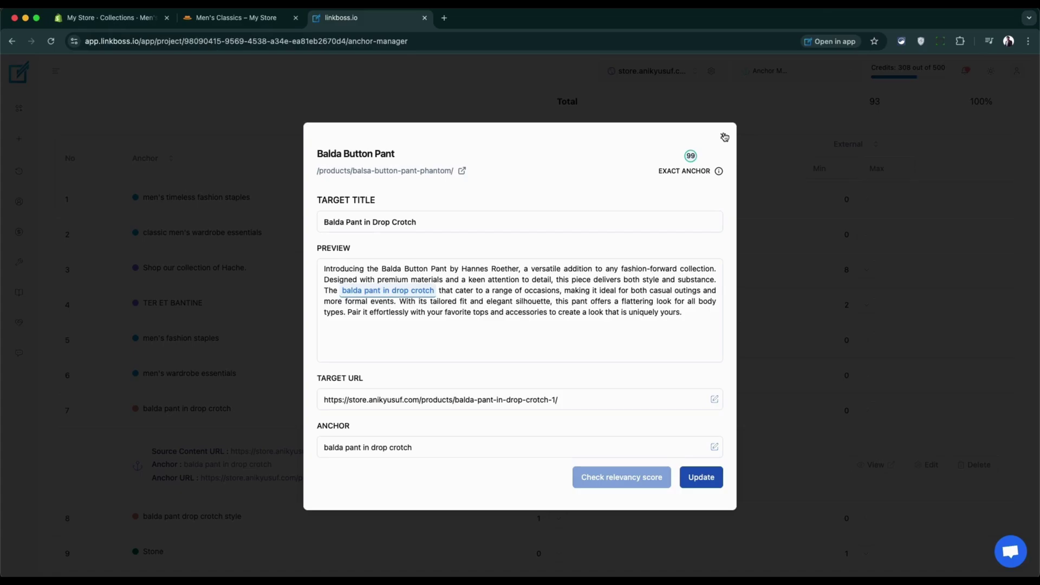
left_click(723, 136)
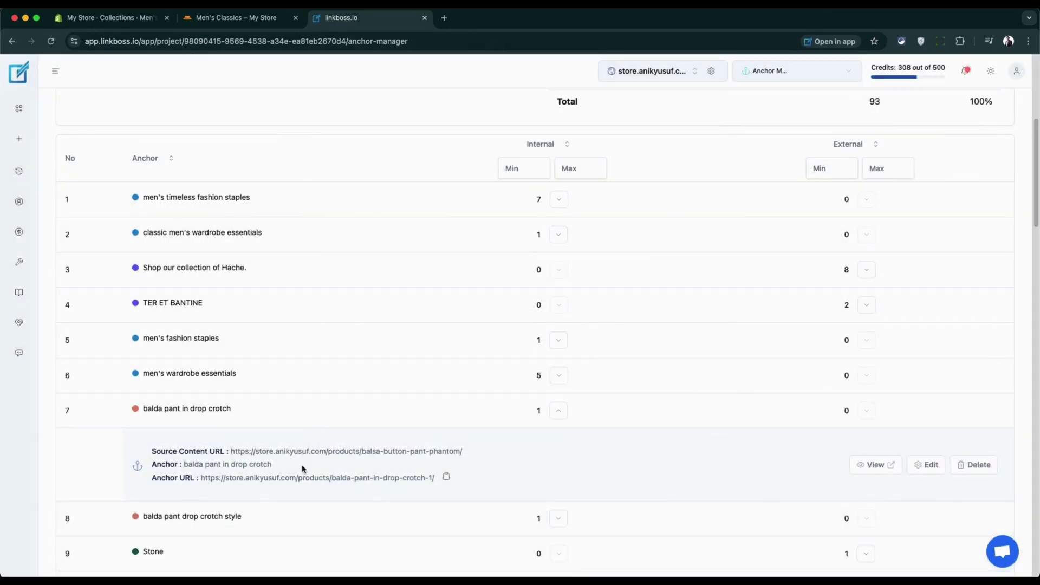
scroll(535, 484, "up", 5)
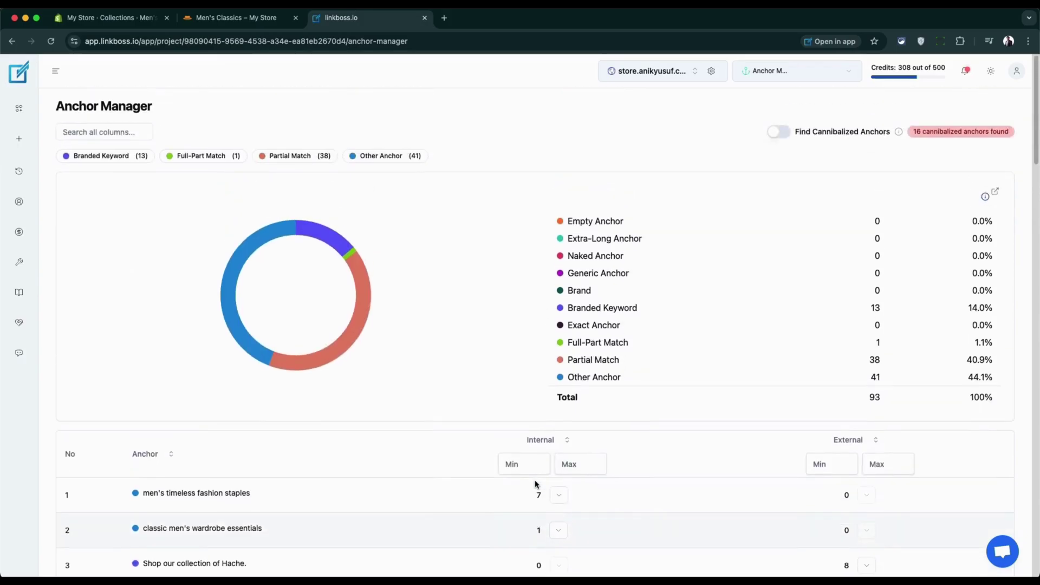